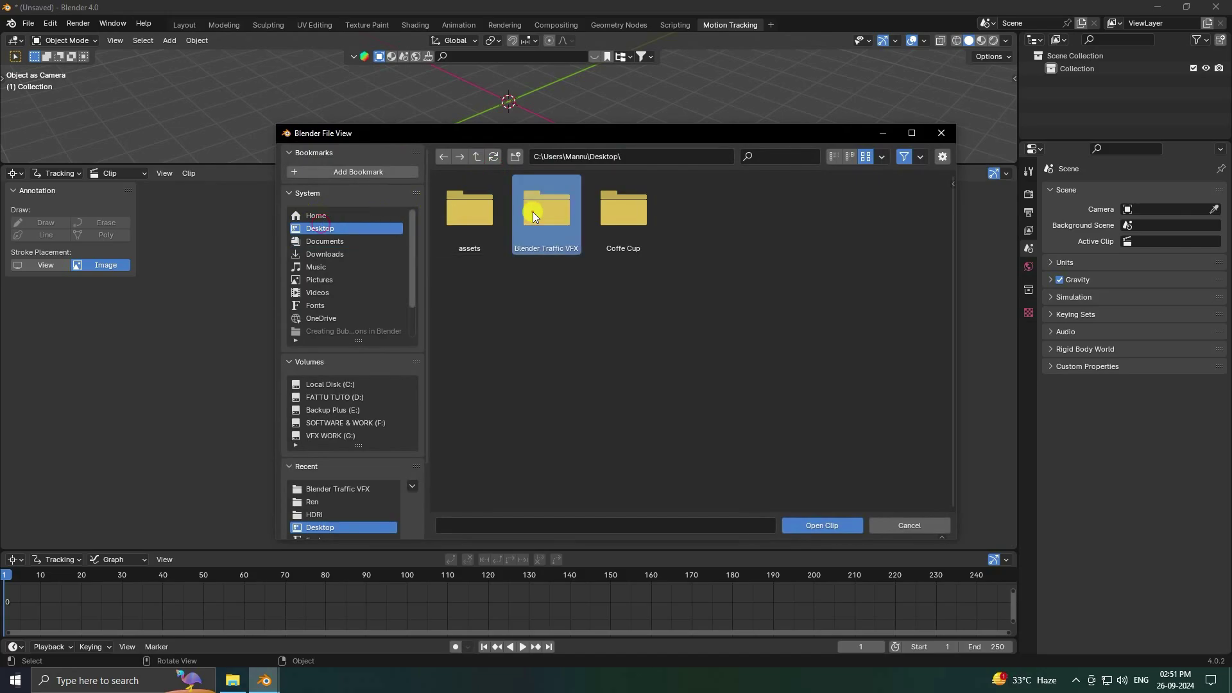
Open the footage 45 Clip.mp4 from the Blender Traffic VFX folder on the Desktop as the movie clip.
double_click(533, 211)
click(757, 225)
click(815, 523)
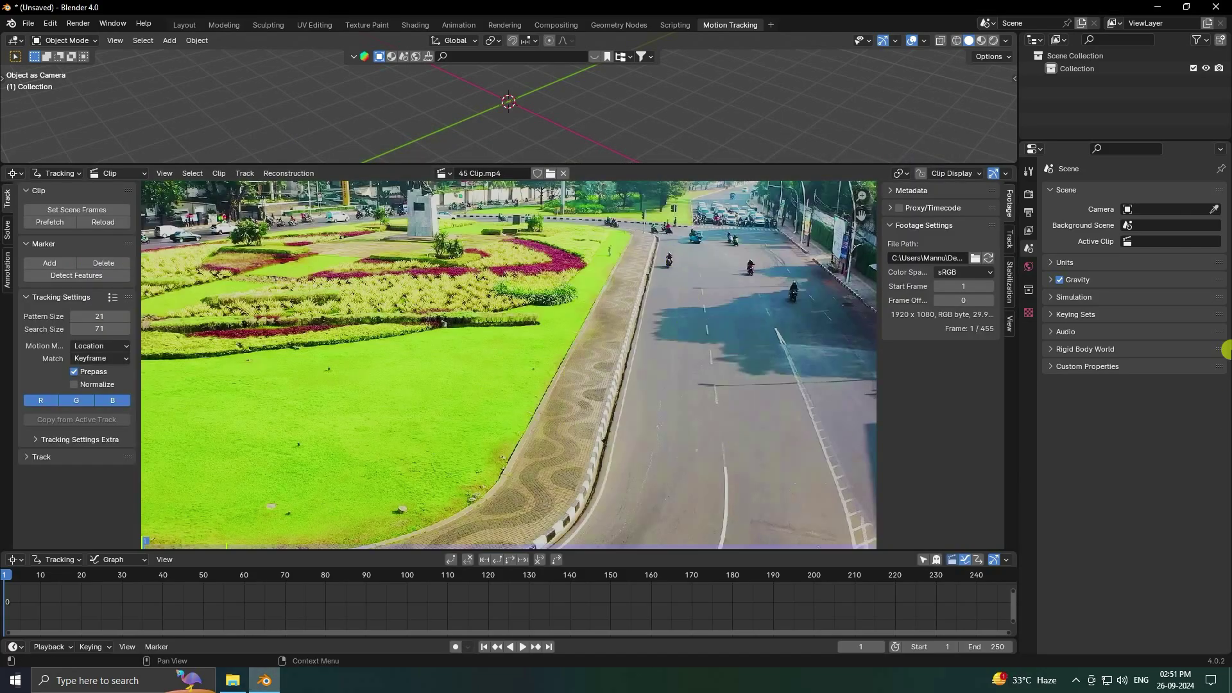
Set the render engine to Cycles with GPU Compute and limit the render's max samples to 256.
click(1028, 193)
click(1146, 192)
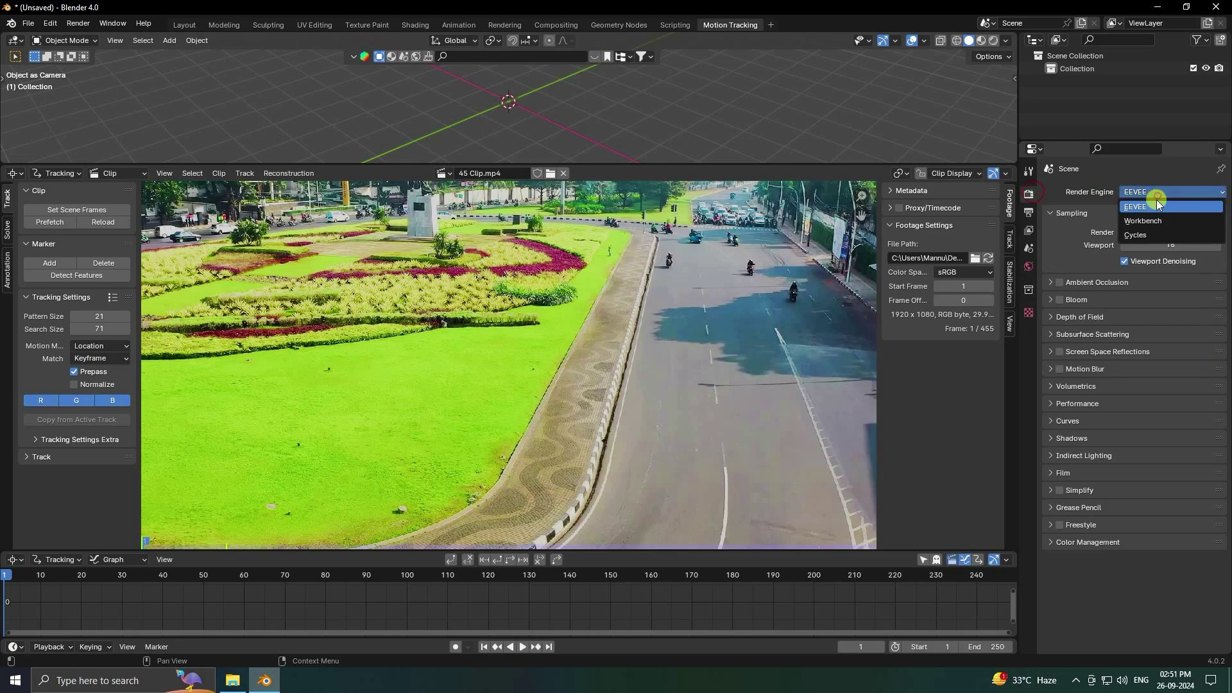
click(1152, 236)
click(1137, 226)
click(1137, 257)
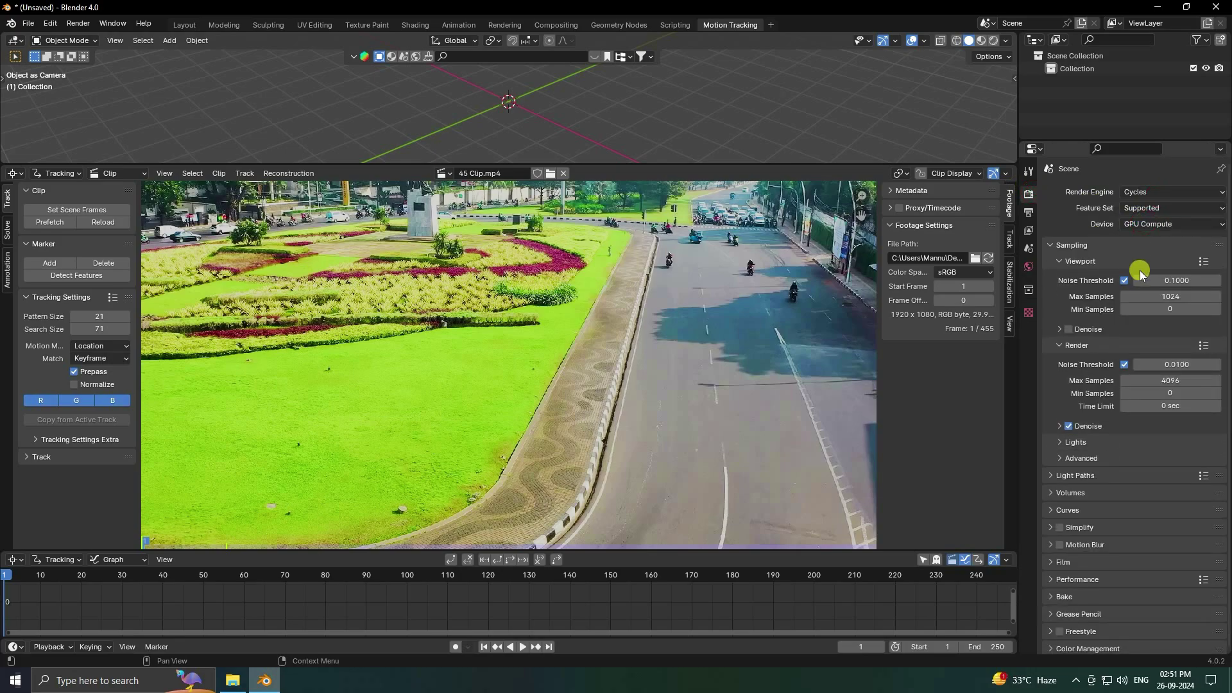
click(1176, 379)
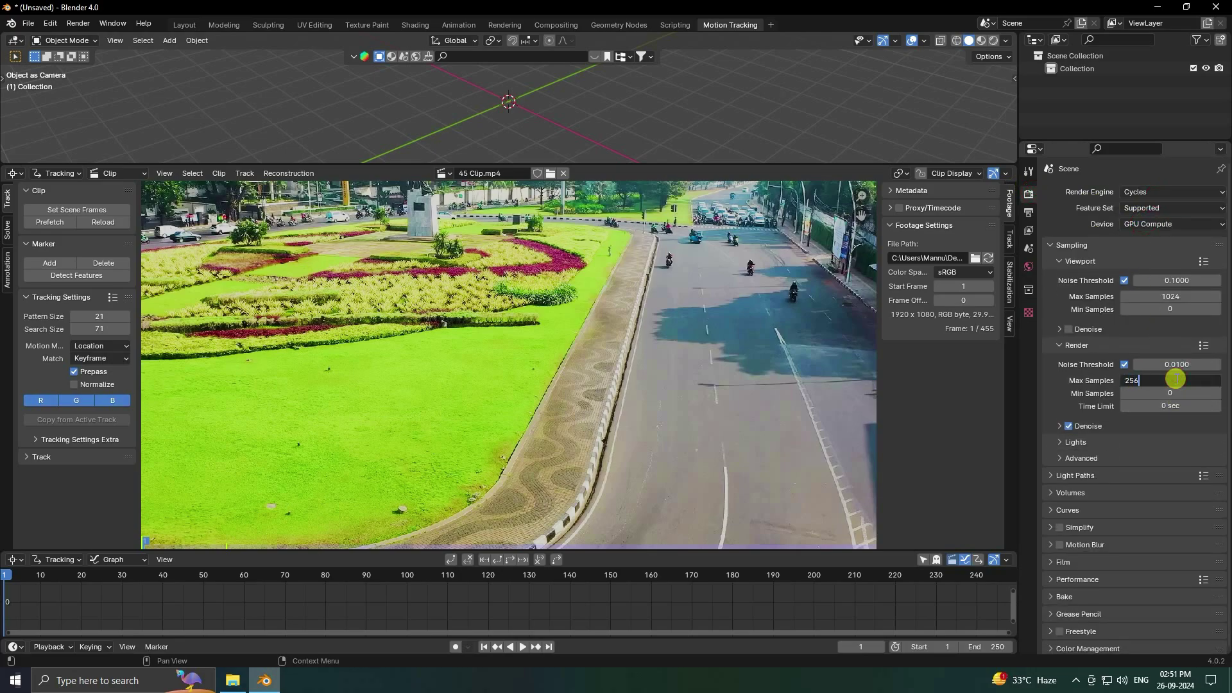
key(Return)
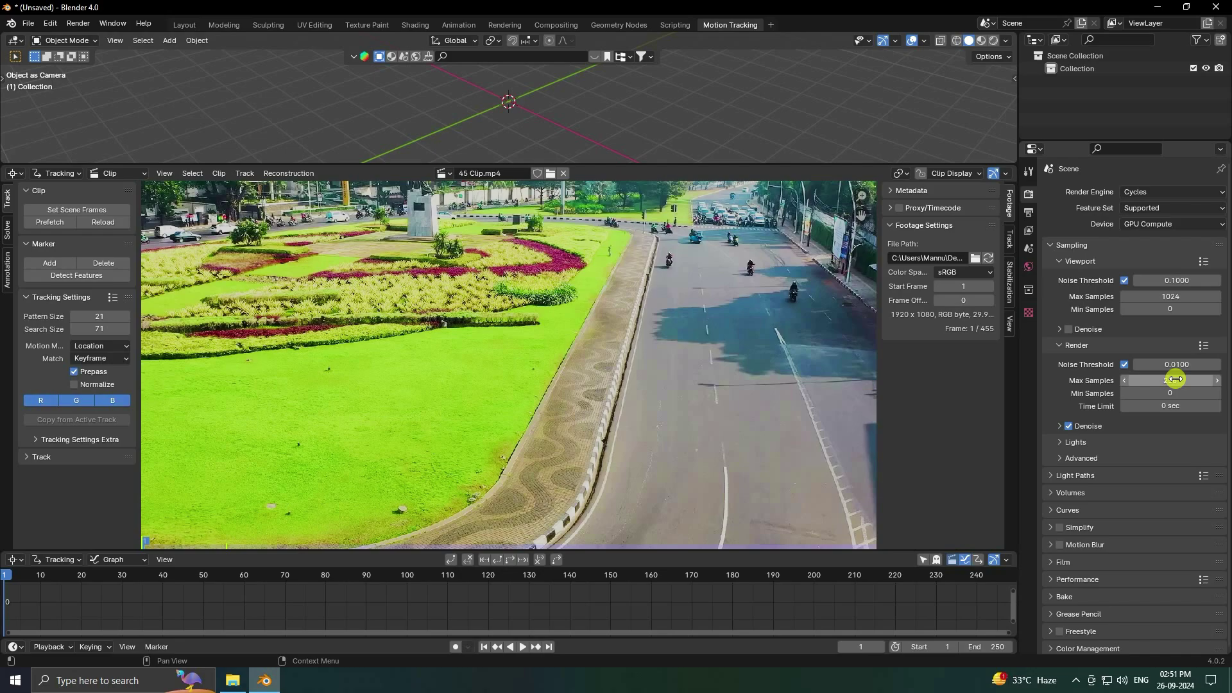
Make the film background transparent and set the color management view transform to Standard.
click(1050, 563)
click(1065, 524)
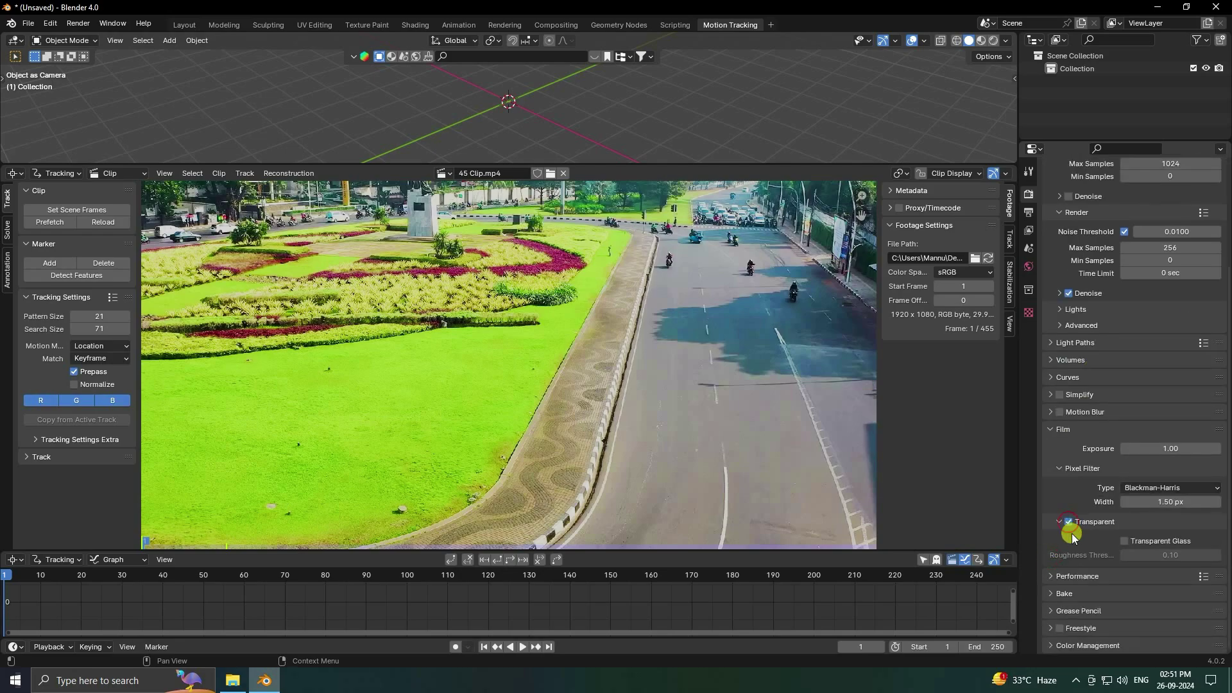
click(1056, 646)
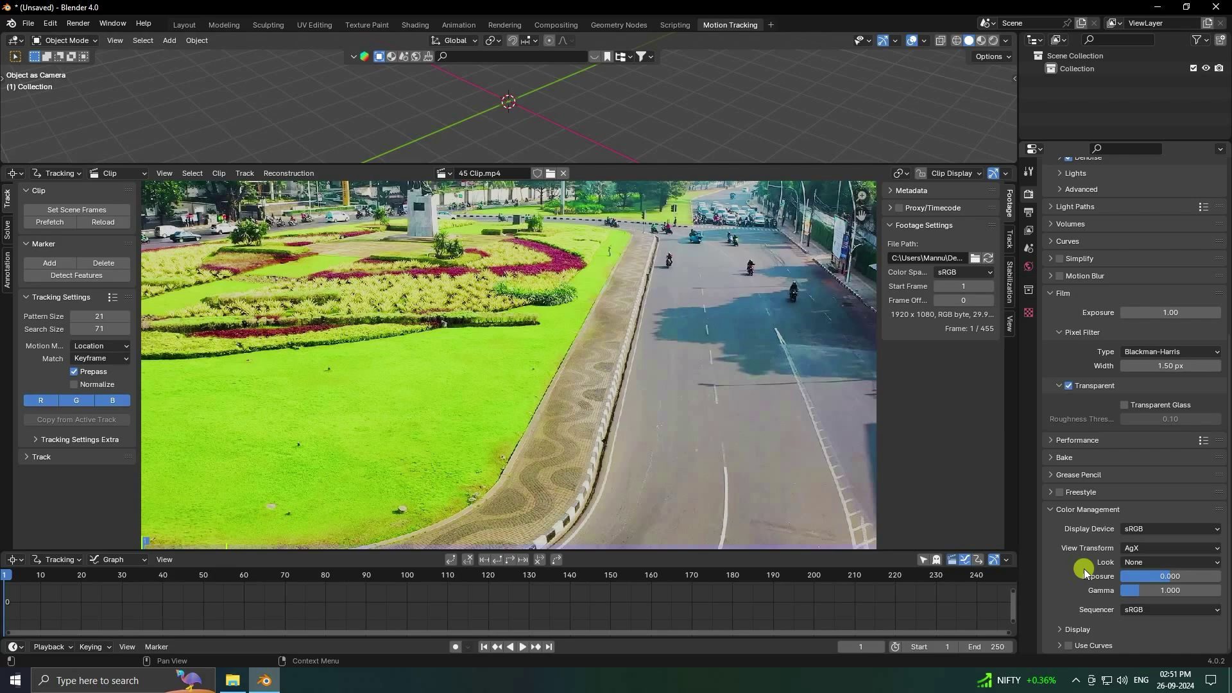
click(1139, 548)
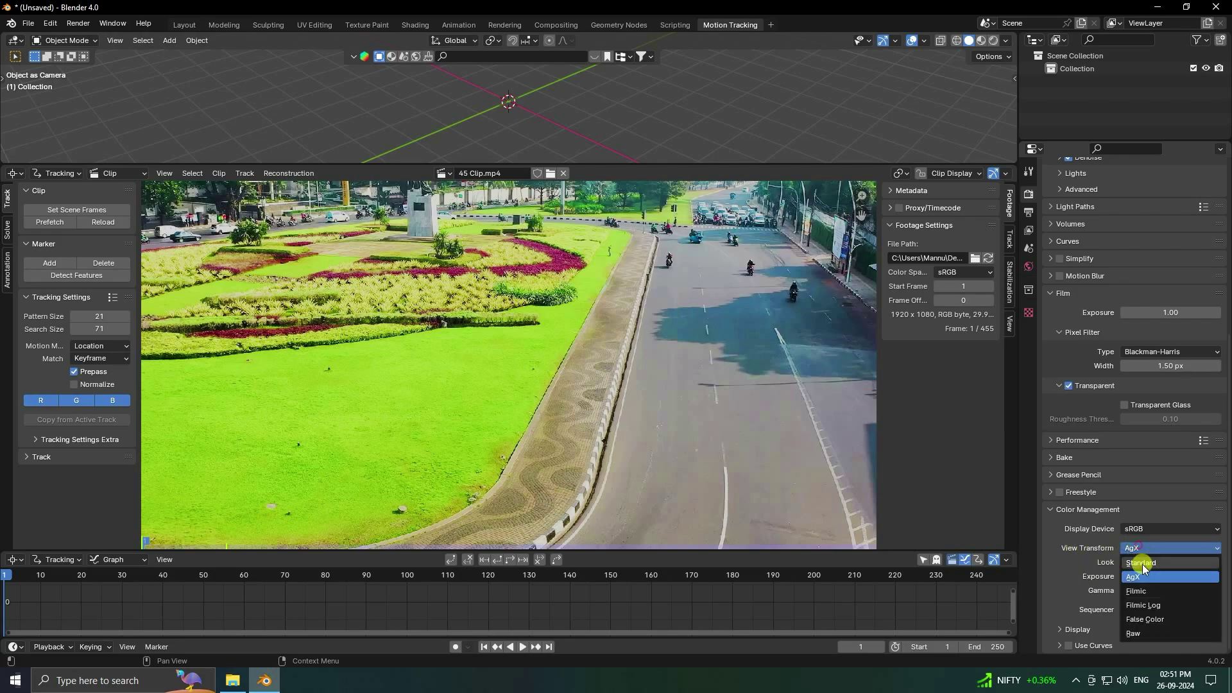
click(1143, 564)
Enlarge the movie clip editor upward and fit the whole footage frame in its view.
click(423, 174)
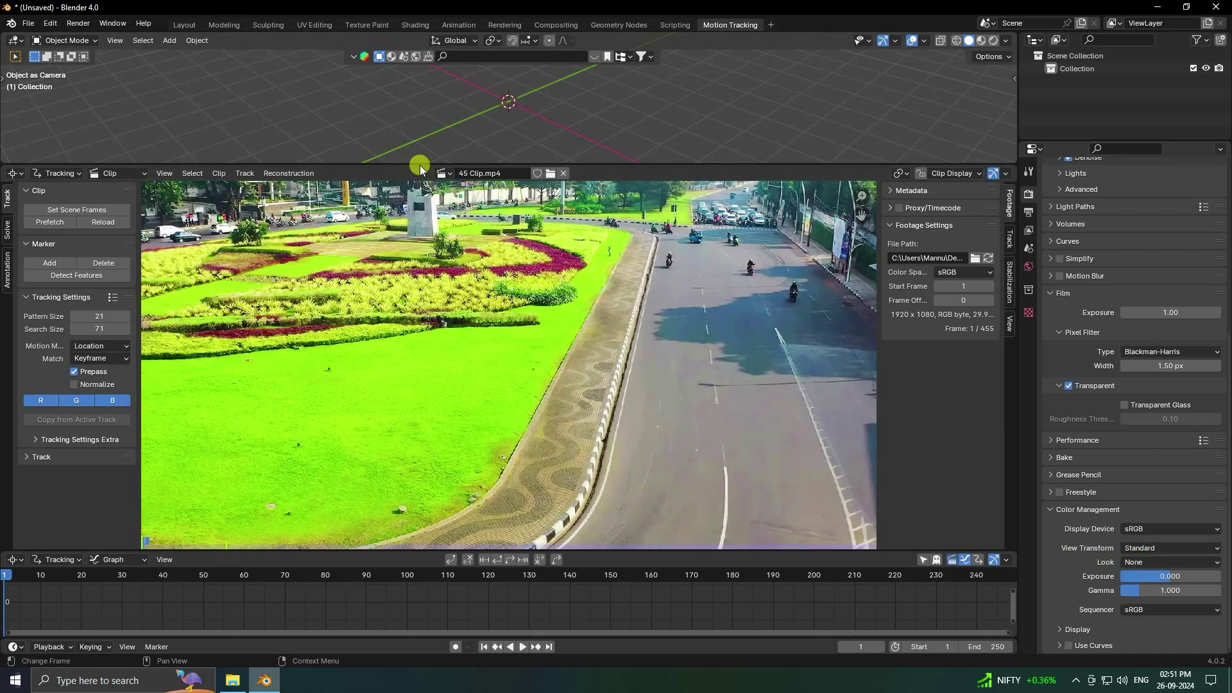
drag(420, 168, 425, 107)
key(Home)
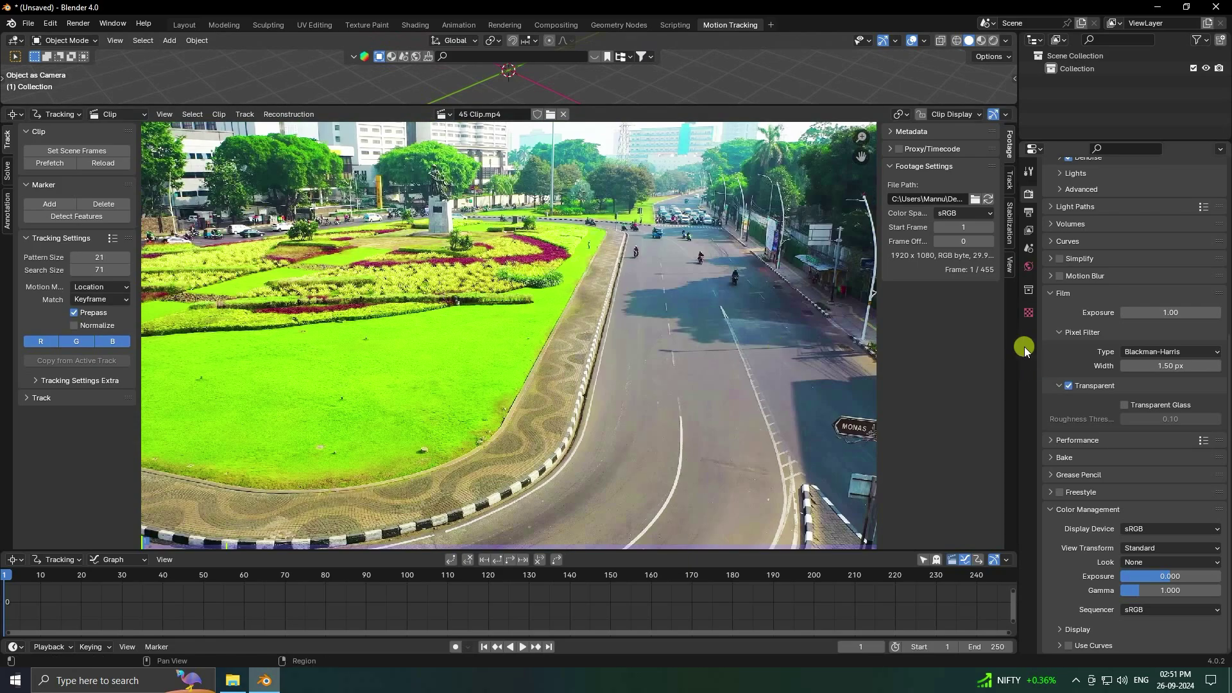
Set the output frame rate to 29.97 fps and compare it with the clip's footage information.
click(1029, 211)
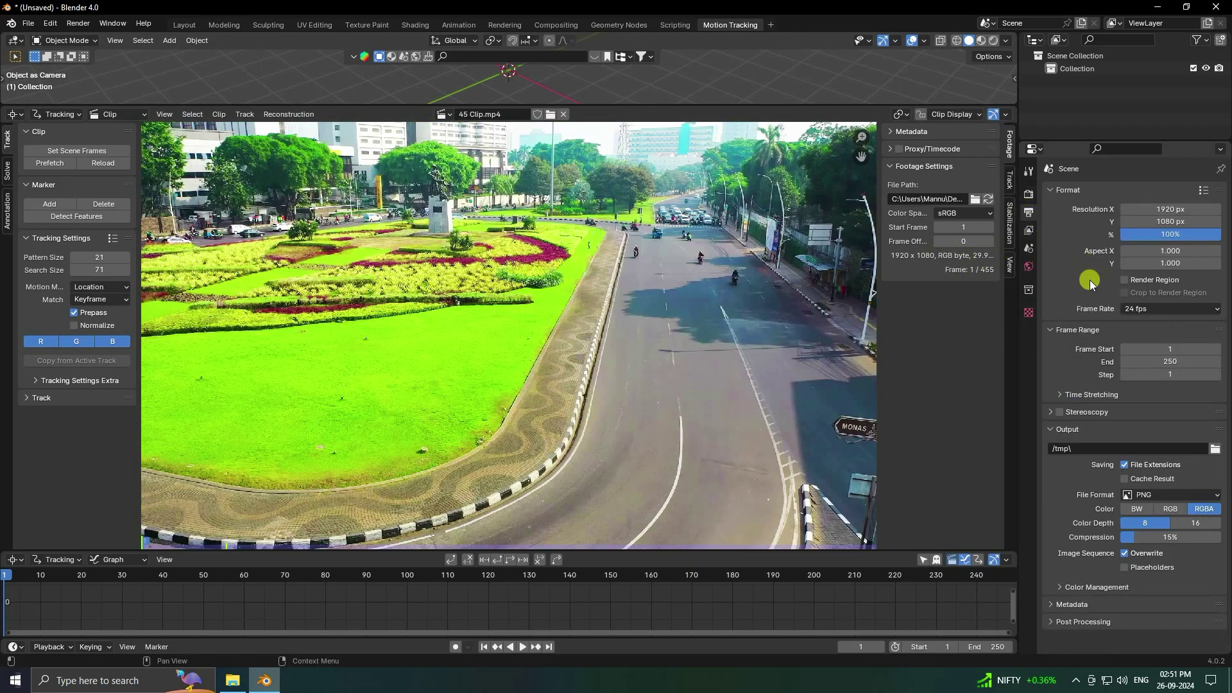
click(1139, 309)
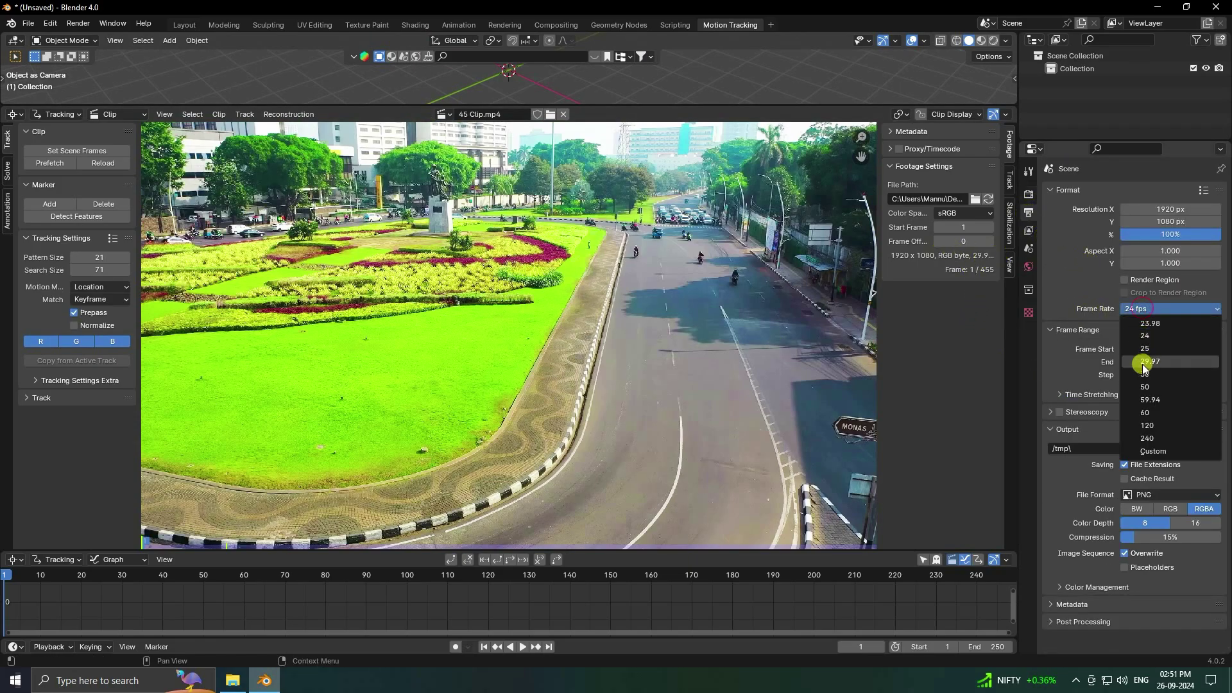
click(1145, 363)
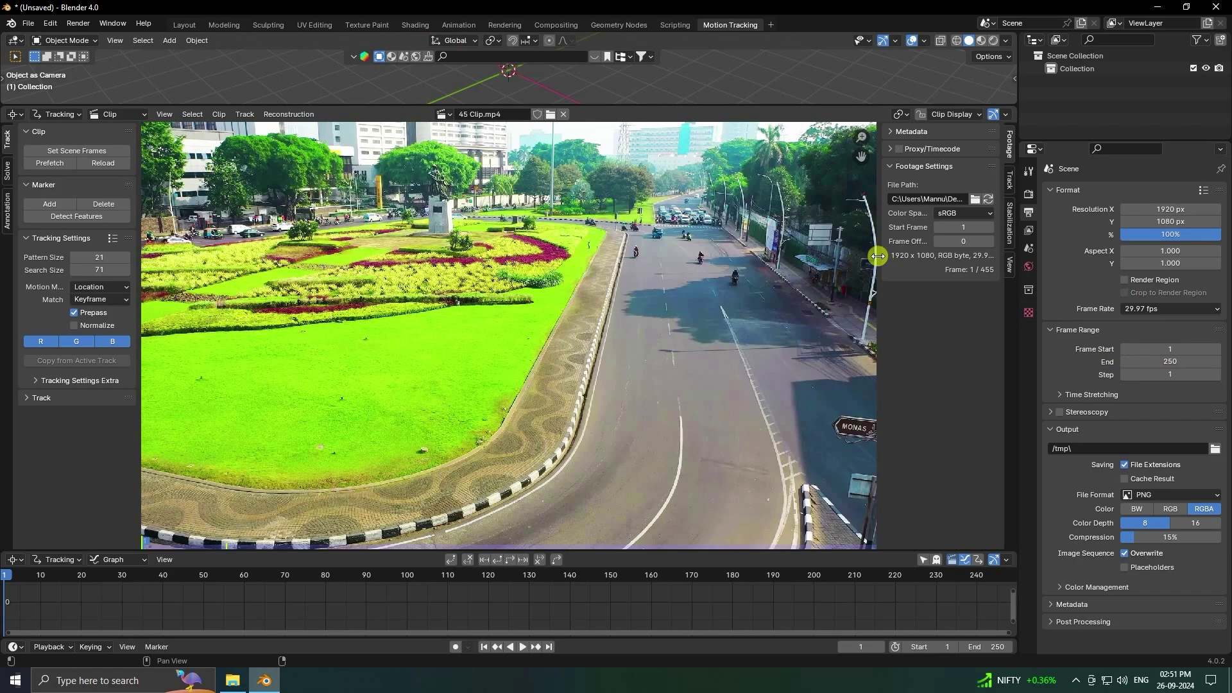
drag(878, 256, 843, 256)
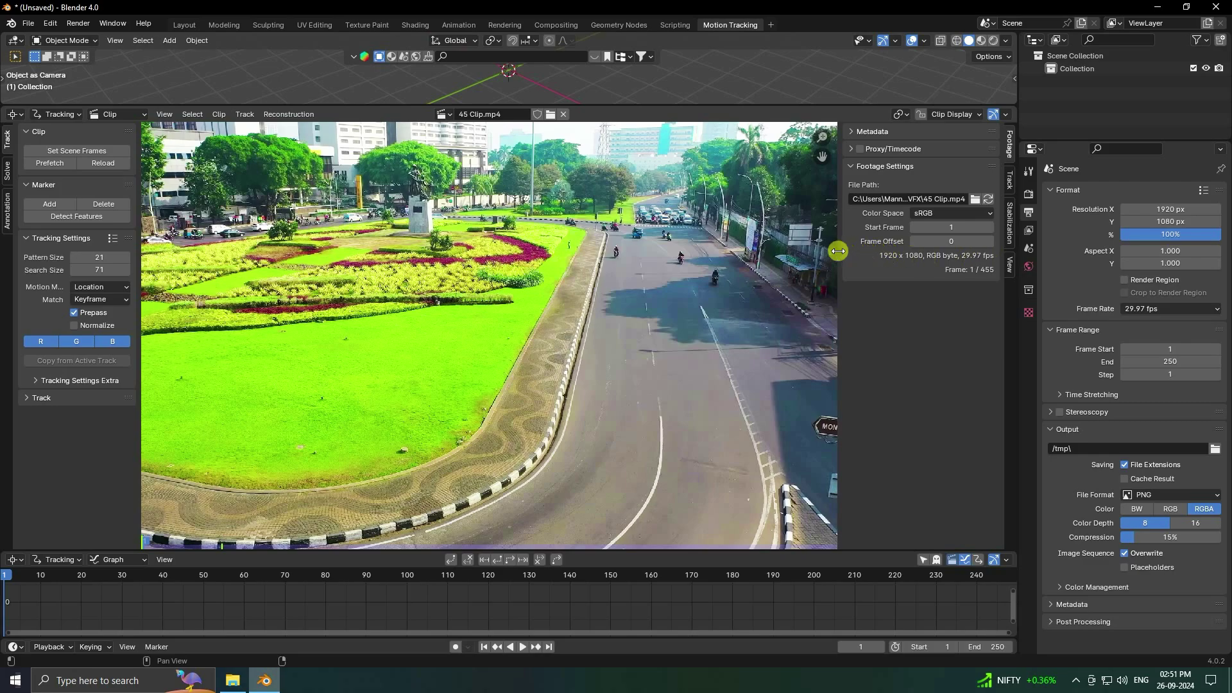
drag(839, 251, 901, 251)
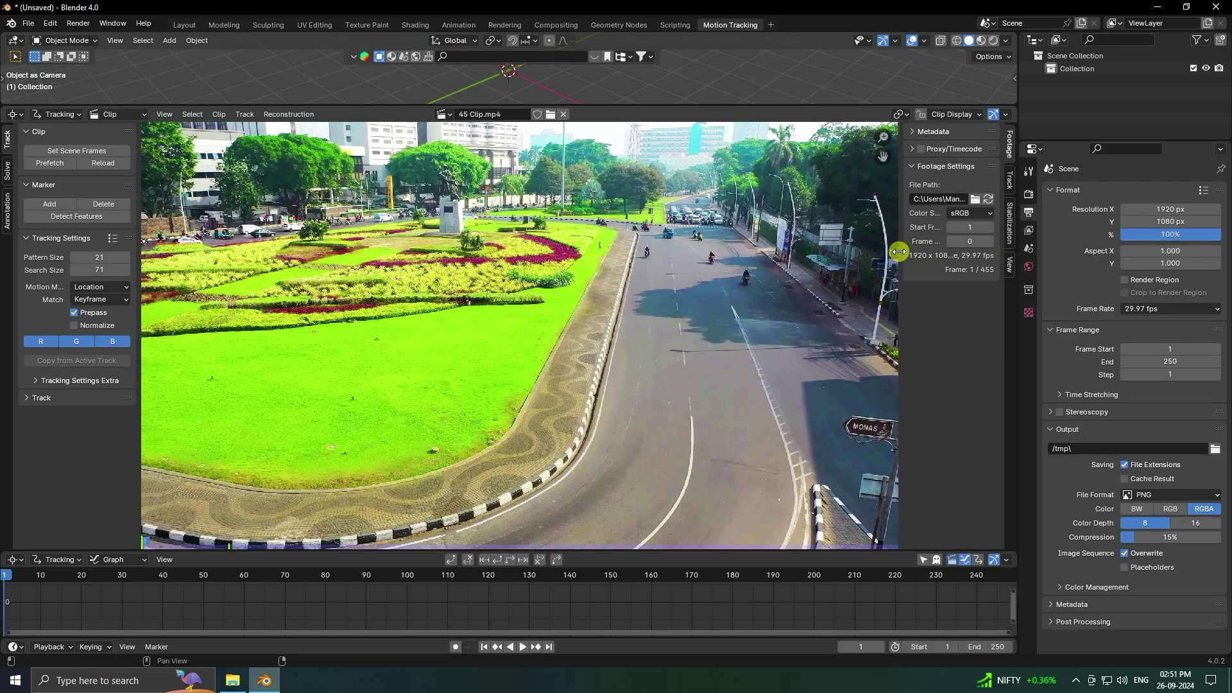
Match the scene's frame range to the clip and prefetch its frames, showing the full range in the graph.
click(75, 152)
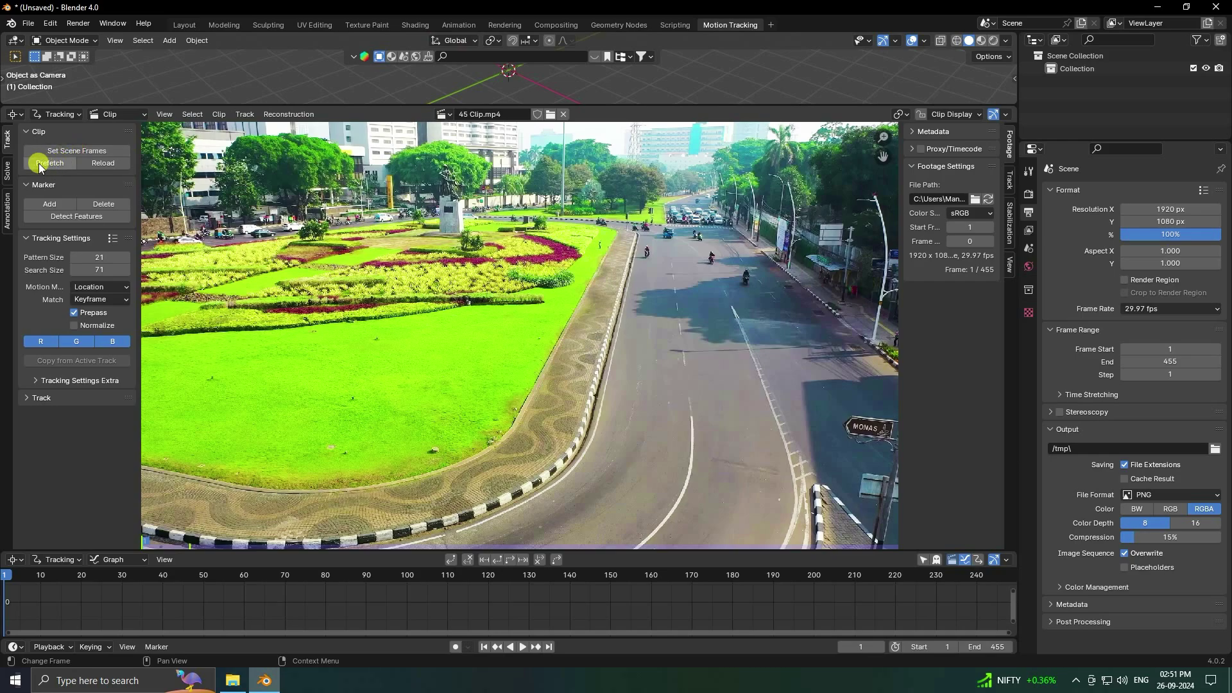
click(50, 165)
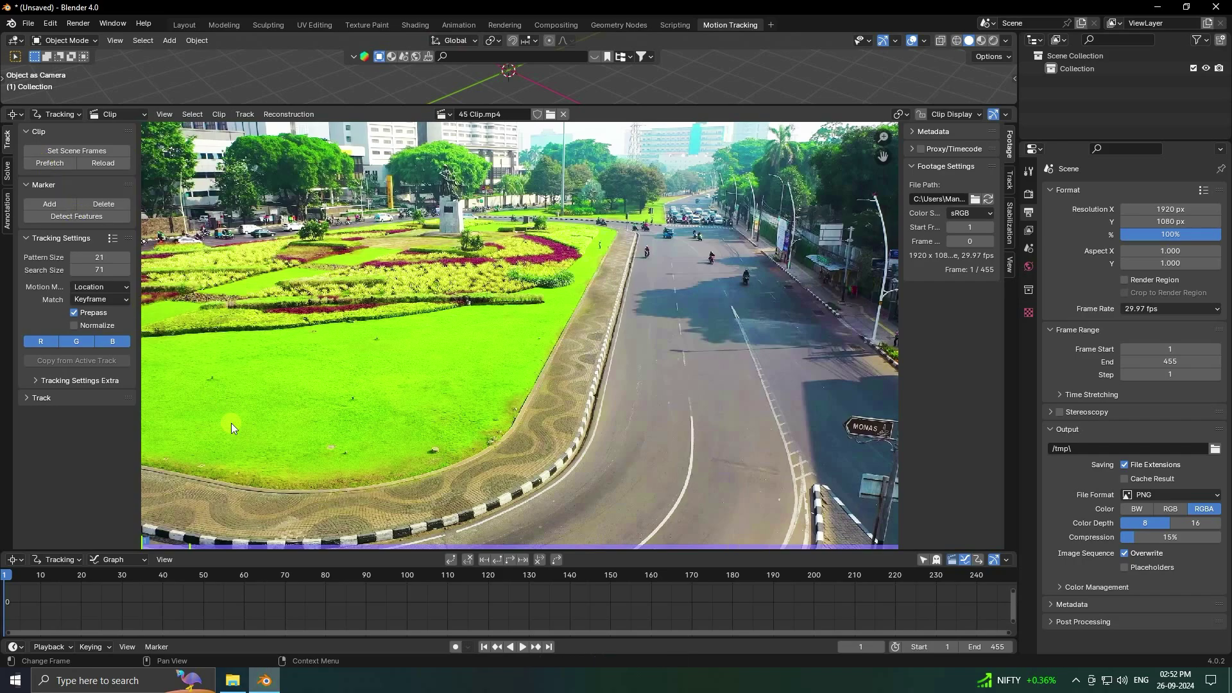
scroll(478, 610, down, 5)
middle_drag(480, 611, 335, 600)
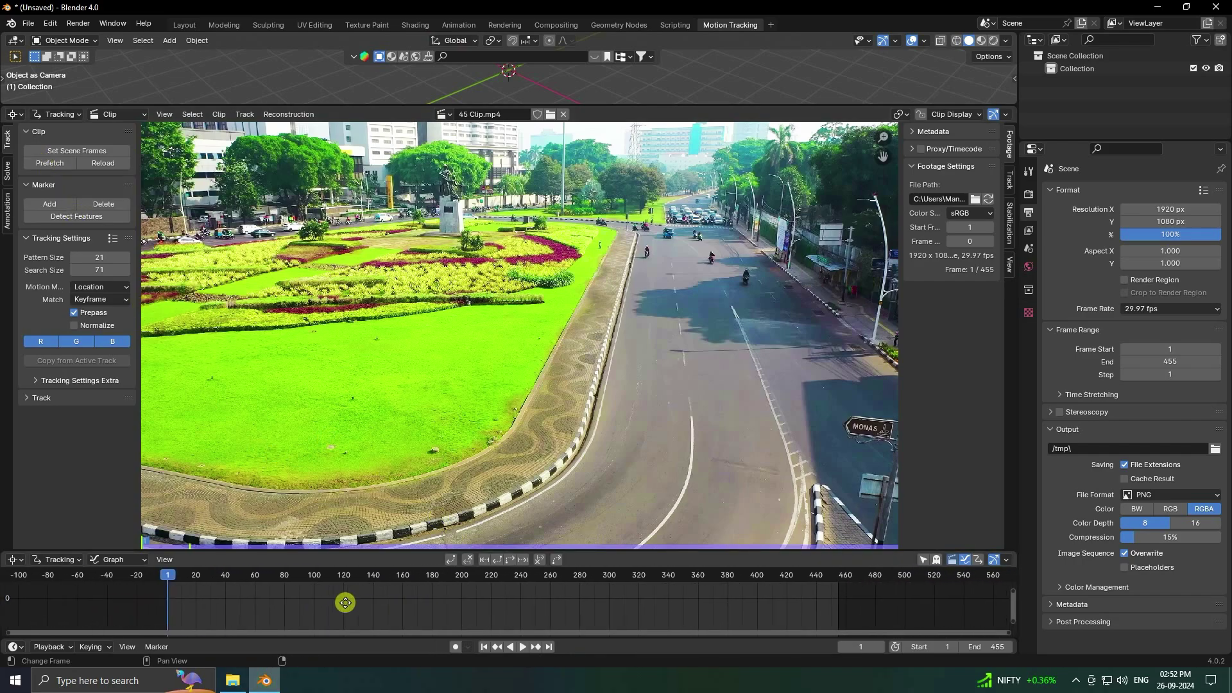
Detect features over the whole frame with a threshold of 0.1 and a distance of 80.
click(76, 216)
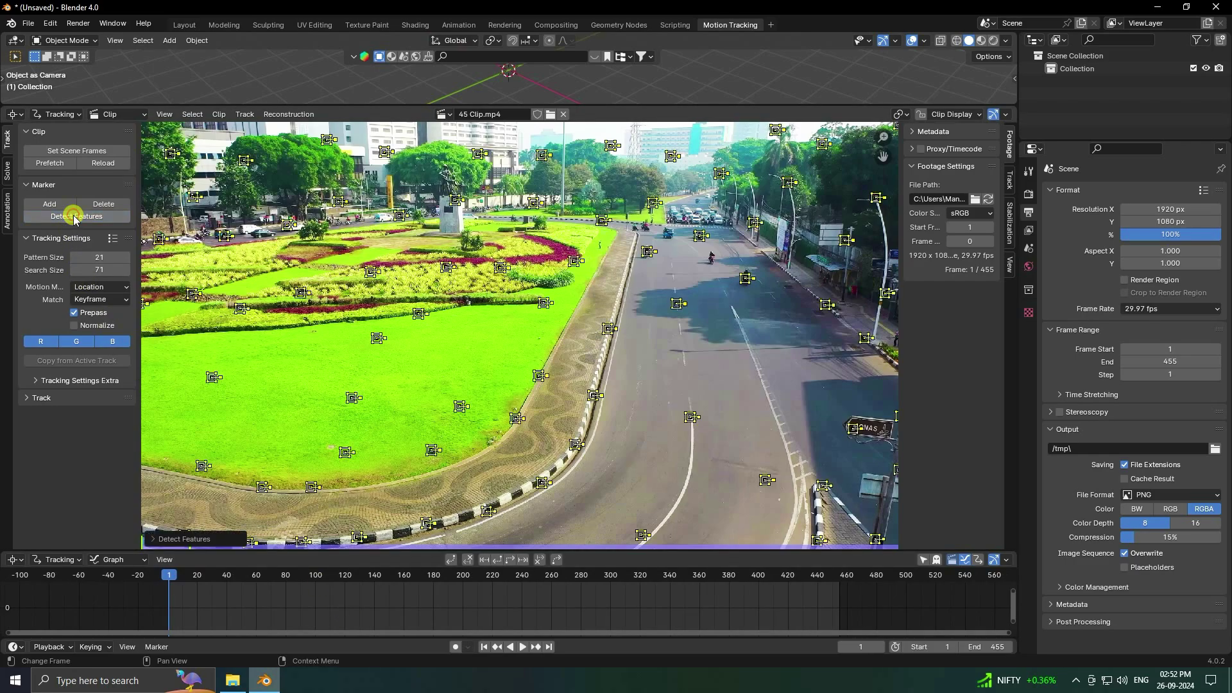
click(176, 539)
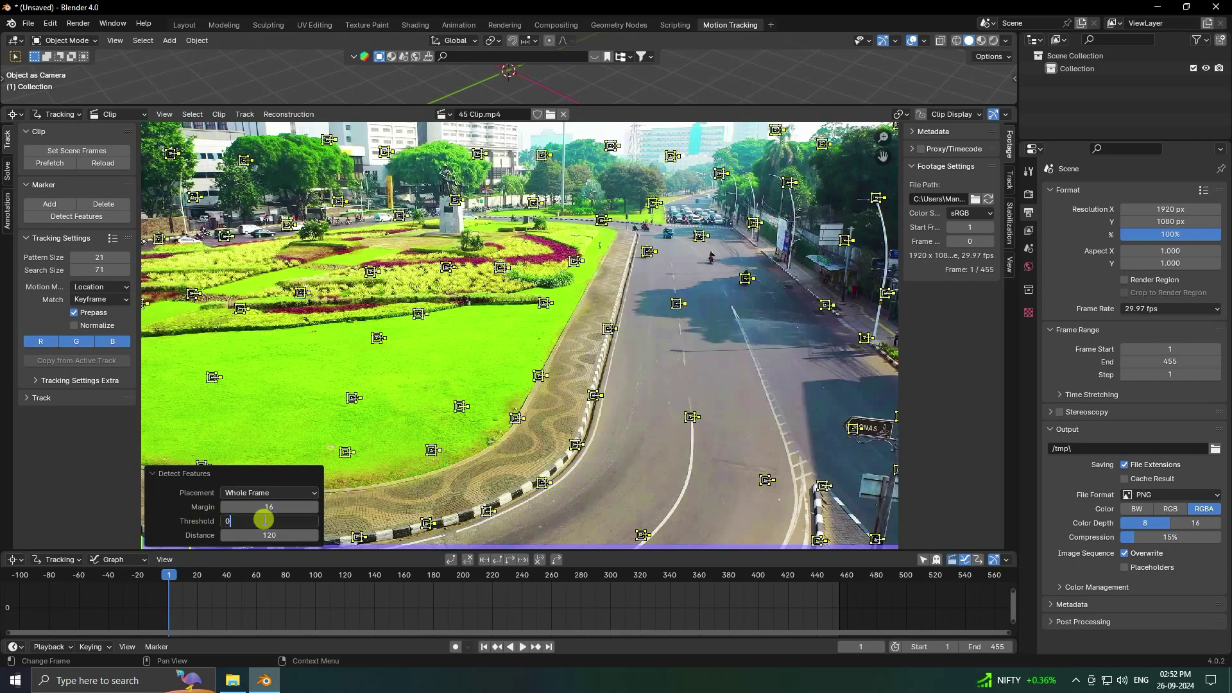
key(Return)
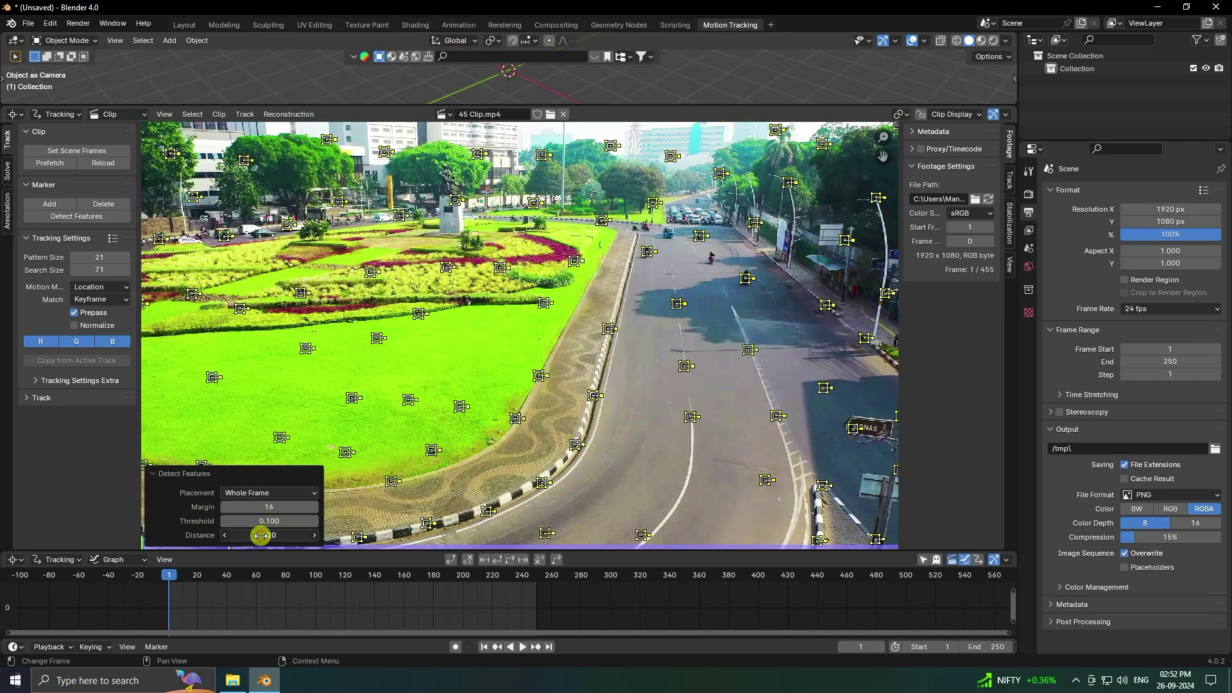
click(261, 536)
text(80)
key(Return)
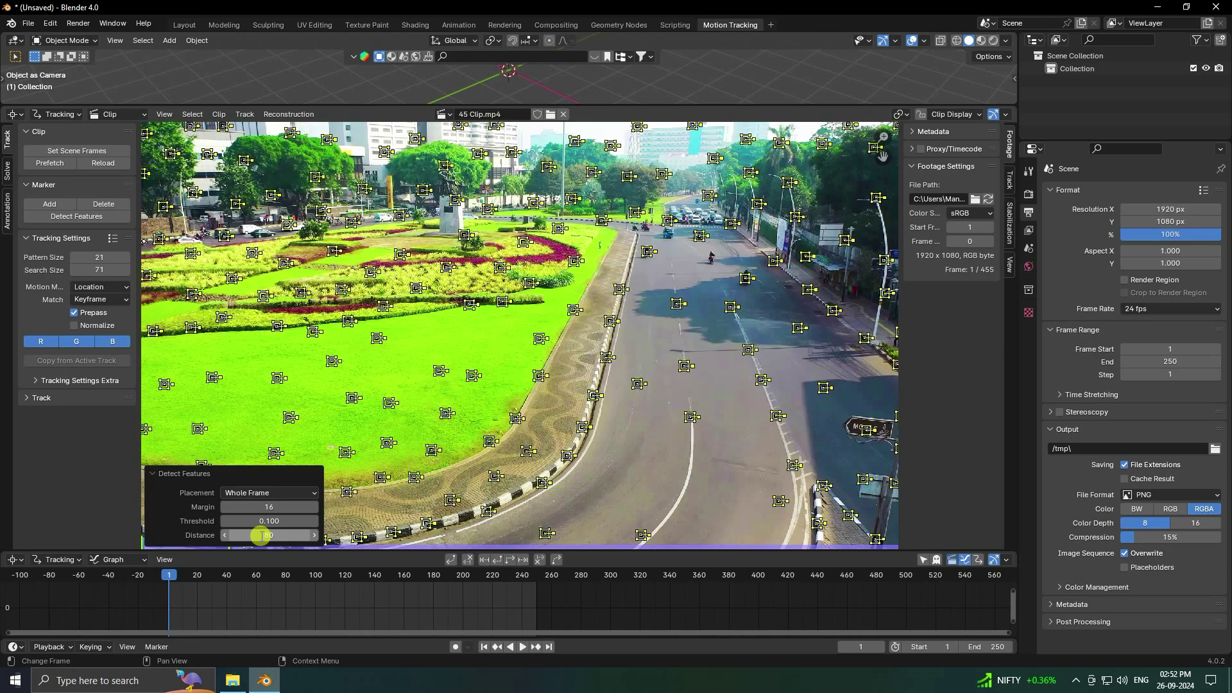
Match the scene frames to the clip again and track all markers forwards and backwards through the footage.
click(61, 152)
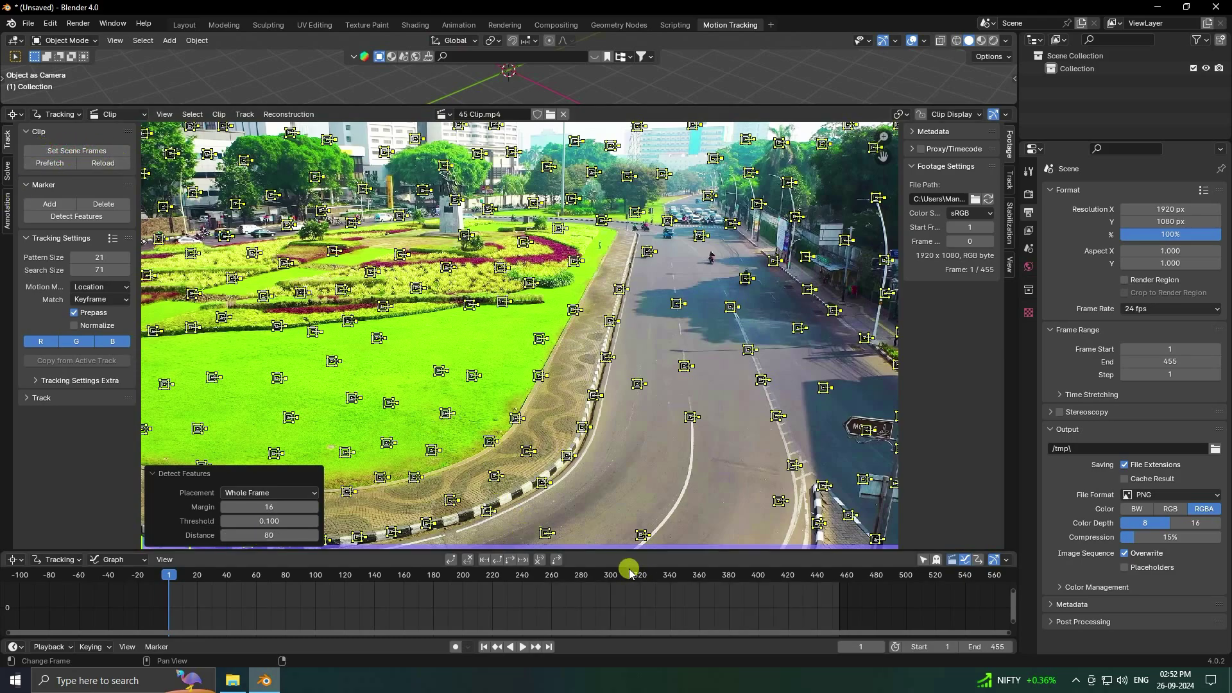
click(510, 562)
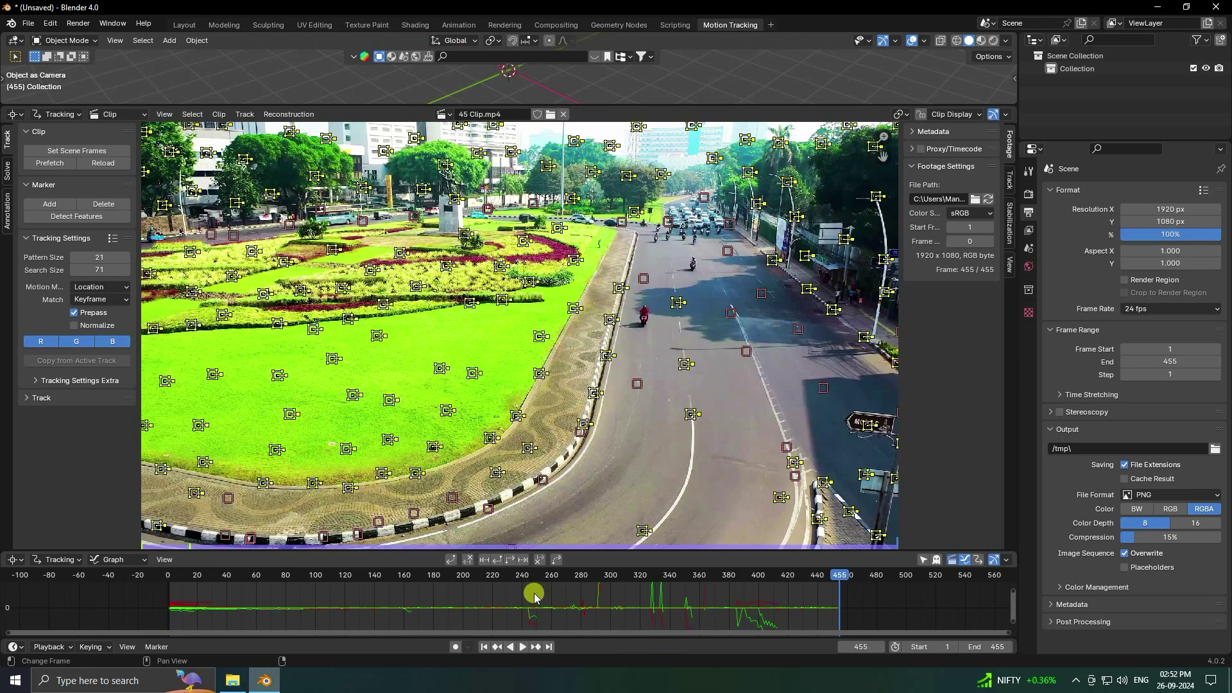
click(499, 561)
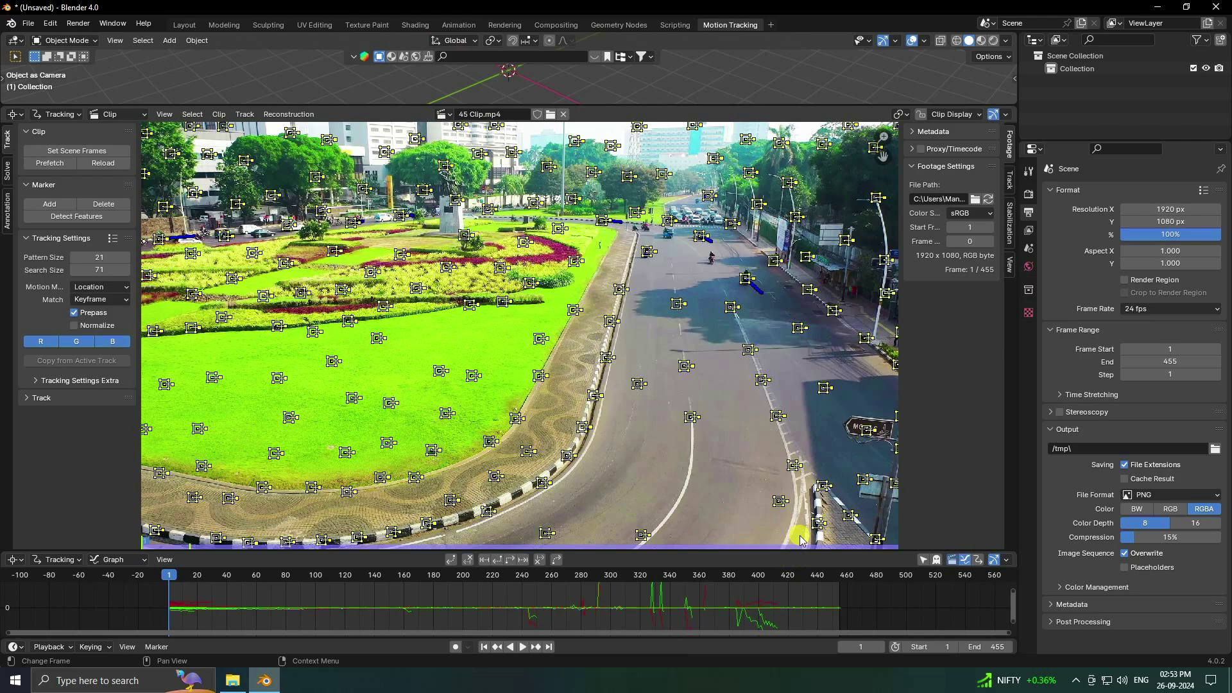
Configure the camera solve to refine focal length, optical center and radial distortion.
click(6, 168)
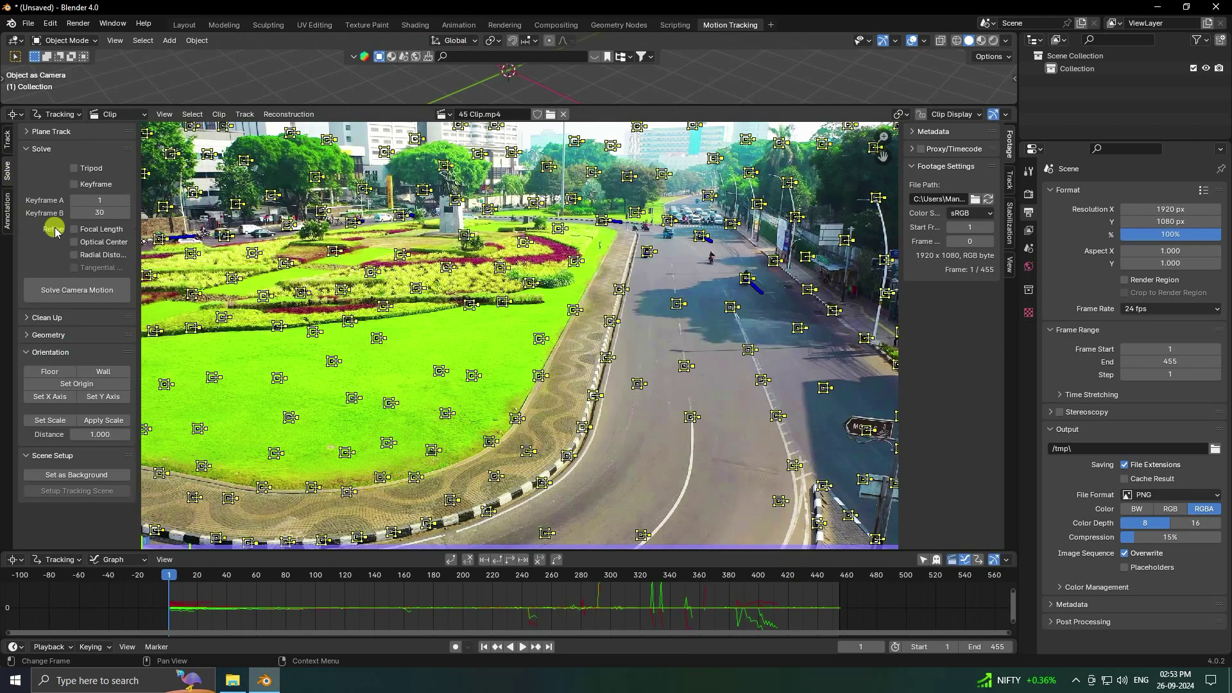
click(74, 242)
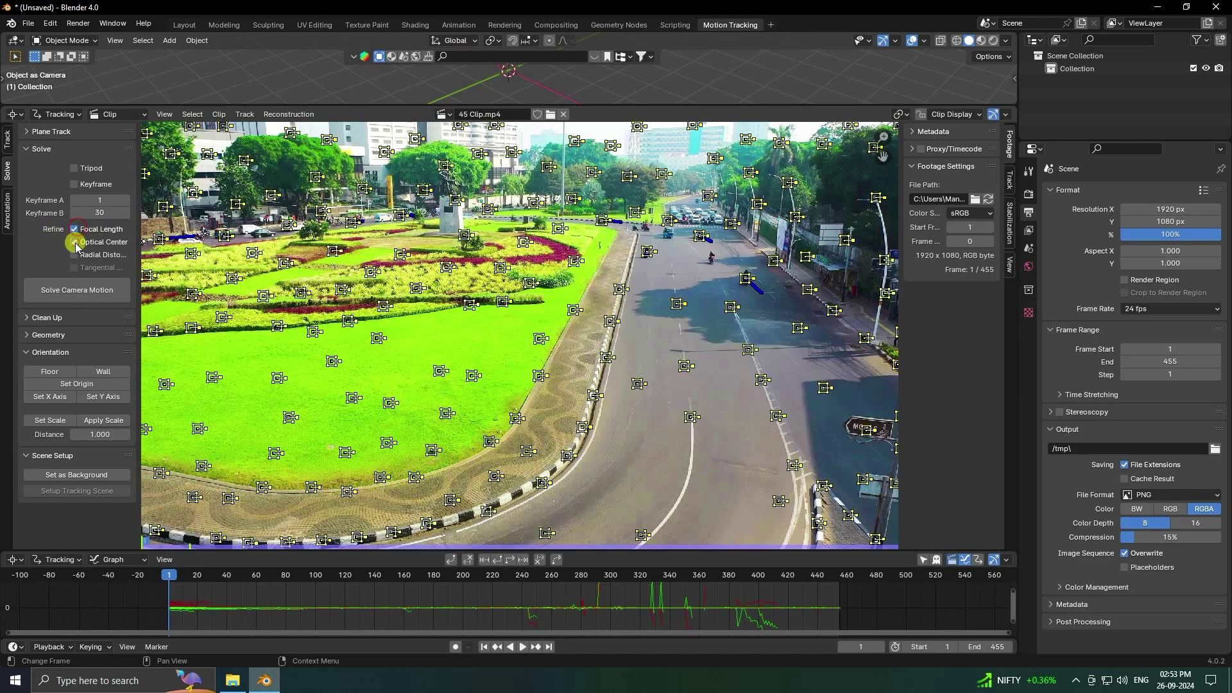
click(74, 255)
Filter the tracks with a threshold of 5 and delete the selected problematic tracks.
click(48, 318)
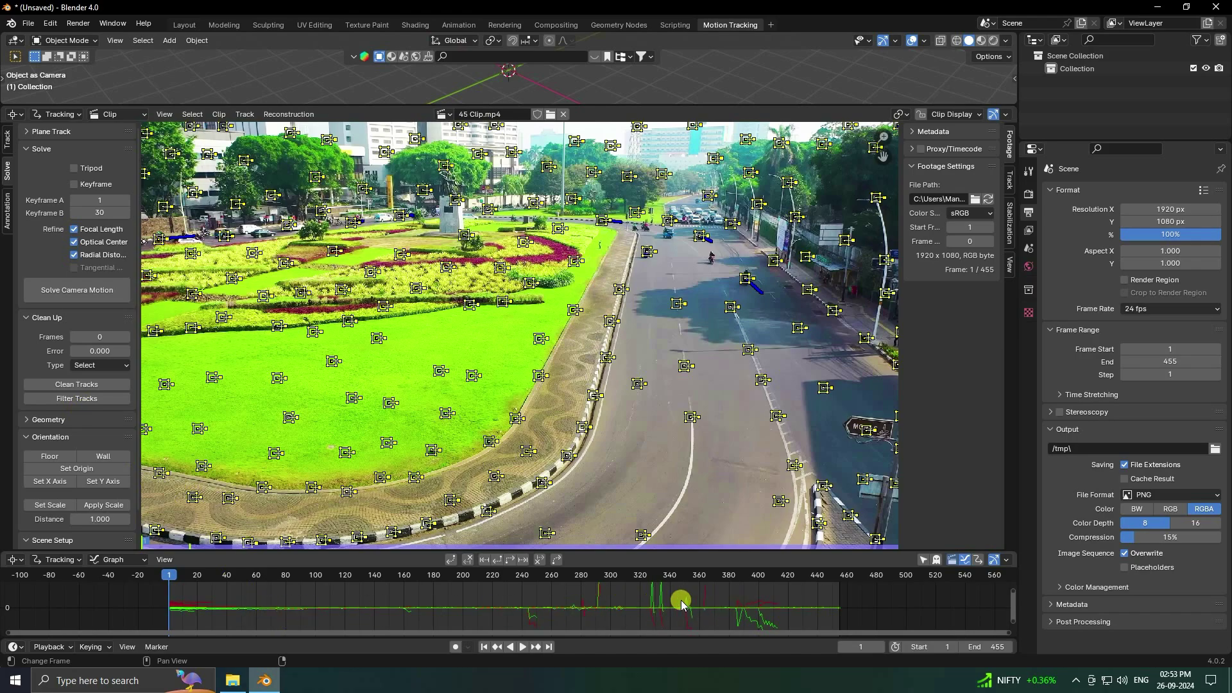
click(62, 399)
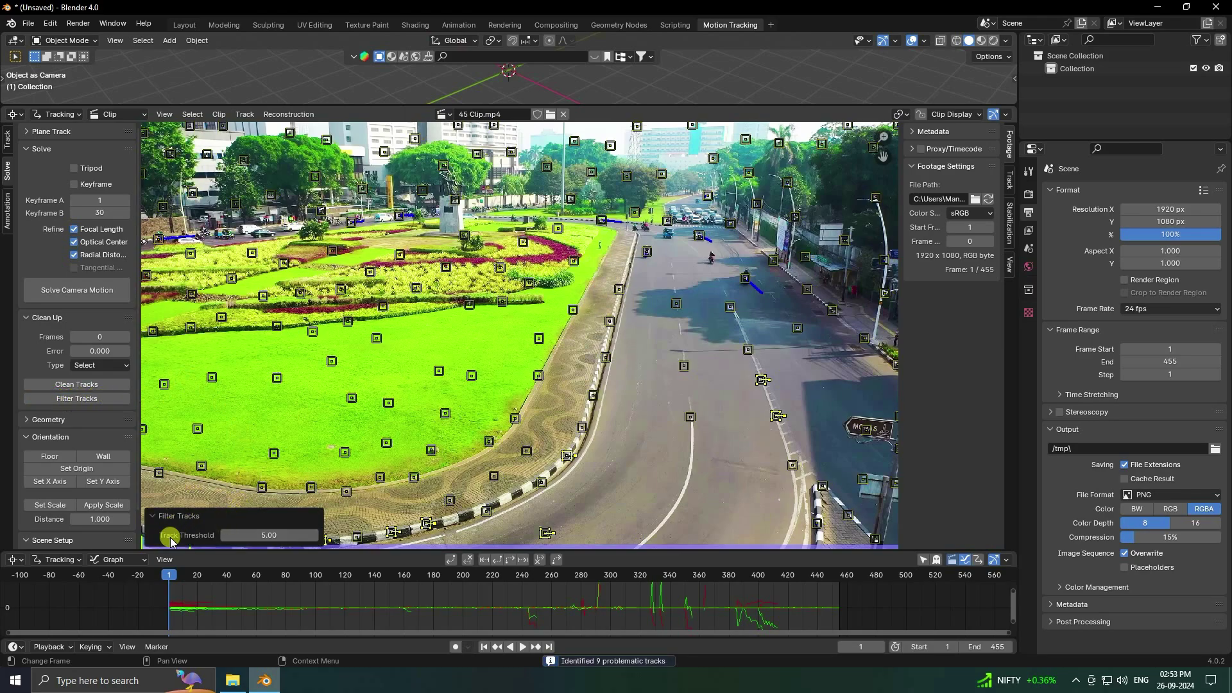
click(318, 357)
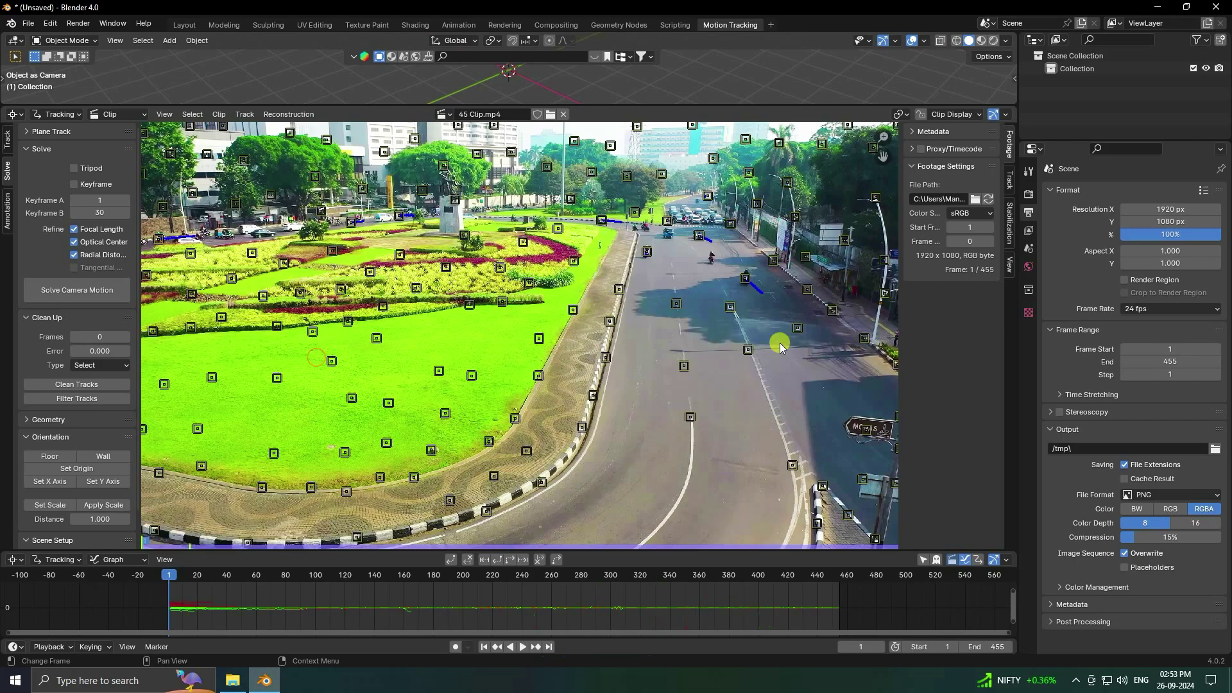
Solve the camera motion from the remaining tracks.
key(Home)
scroll(609, 351, down, 1)
scroll(467, 375, up, 2)
click(61, 295)
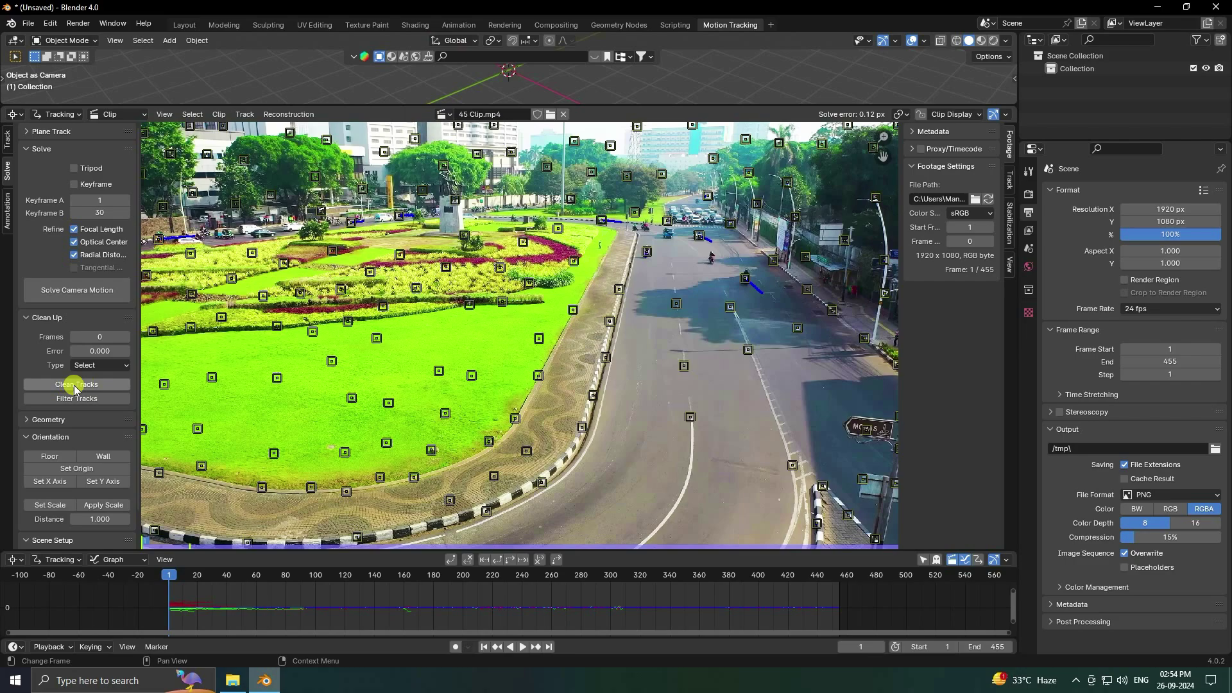
click(97, 385)
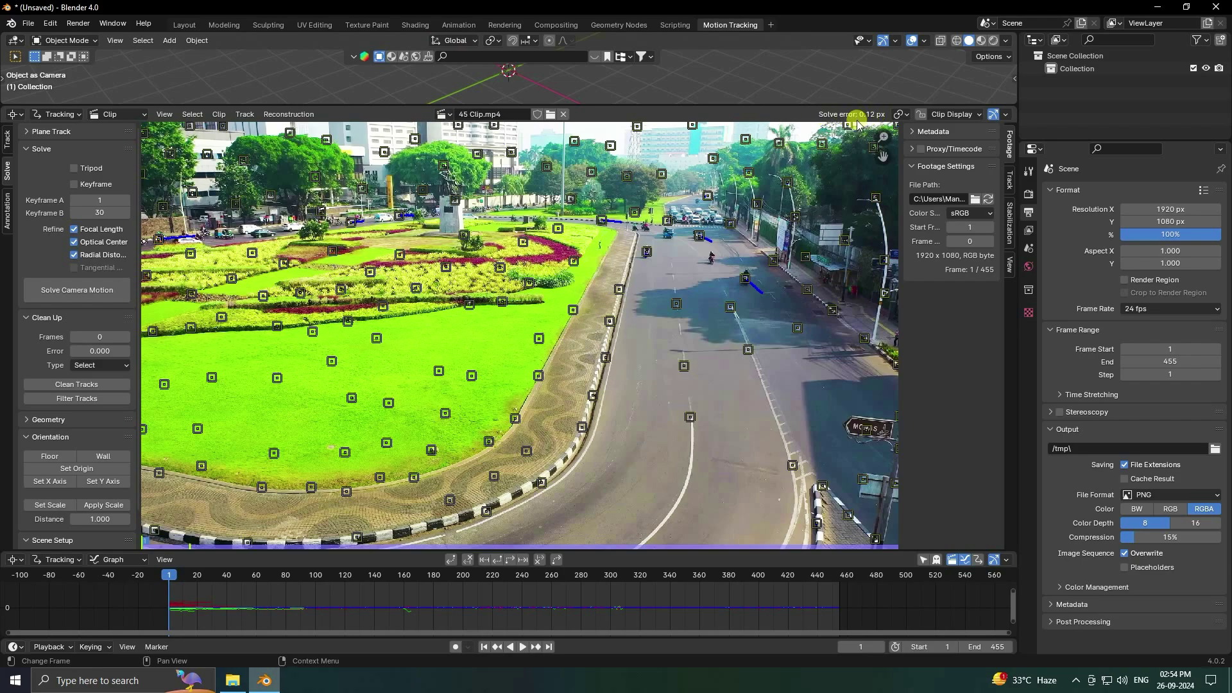
Set the clip as the camera background, set up the tracking scene, and enlarge the 3D viewport.
scroll(64, 475, down, 2)
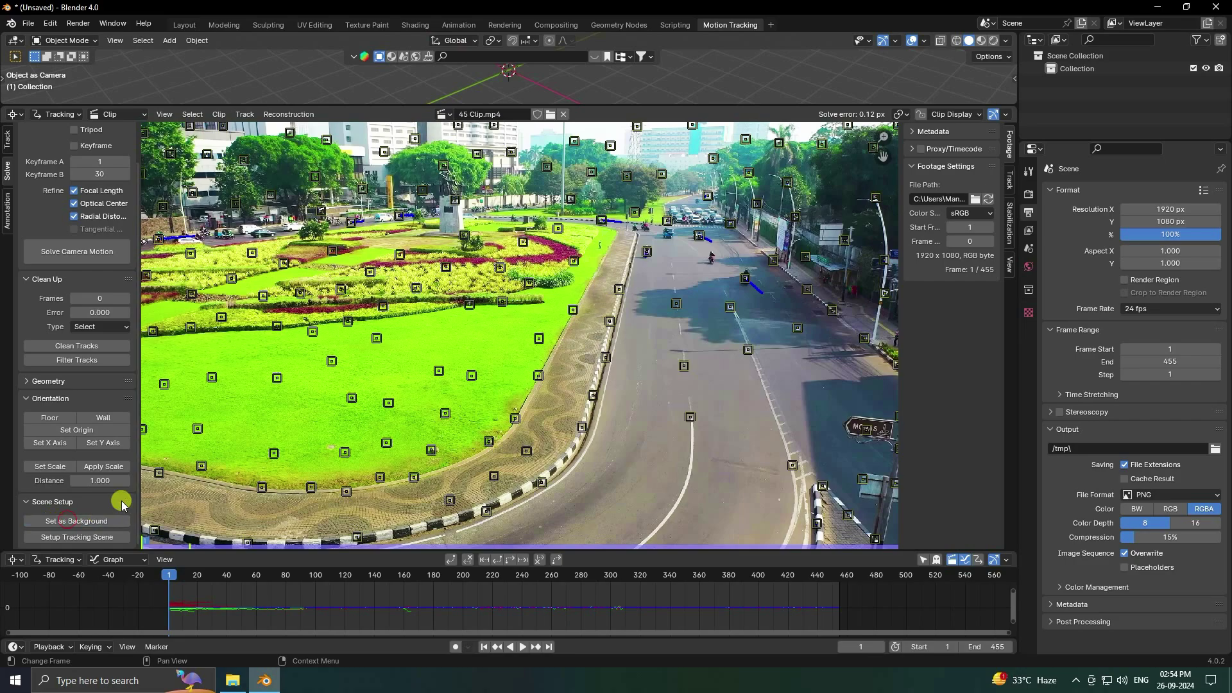
click(66, 538)
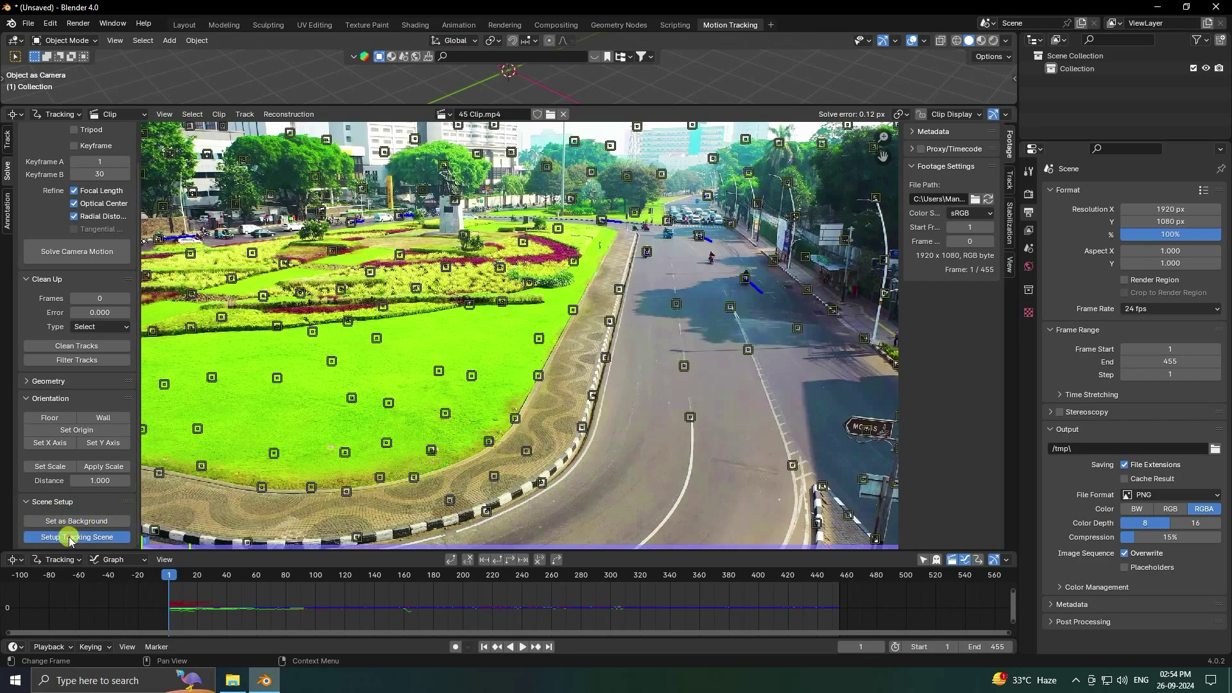
drag(391, 105, 393, 165)
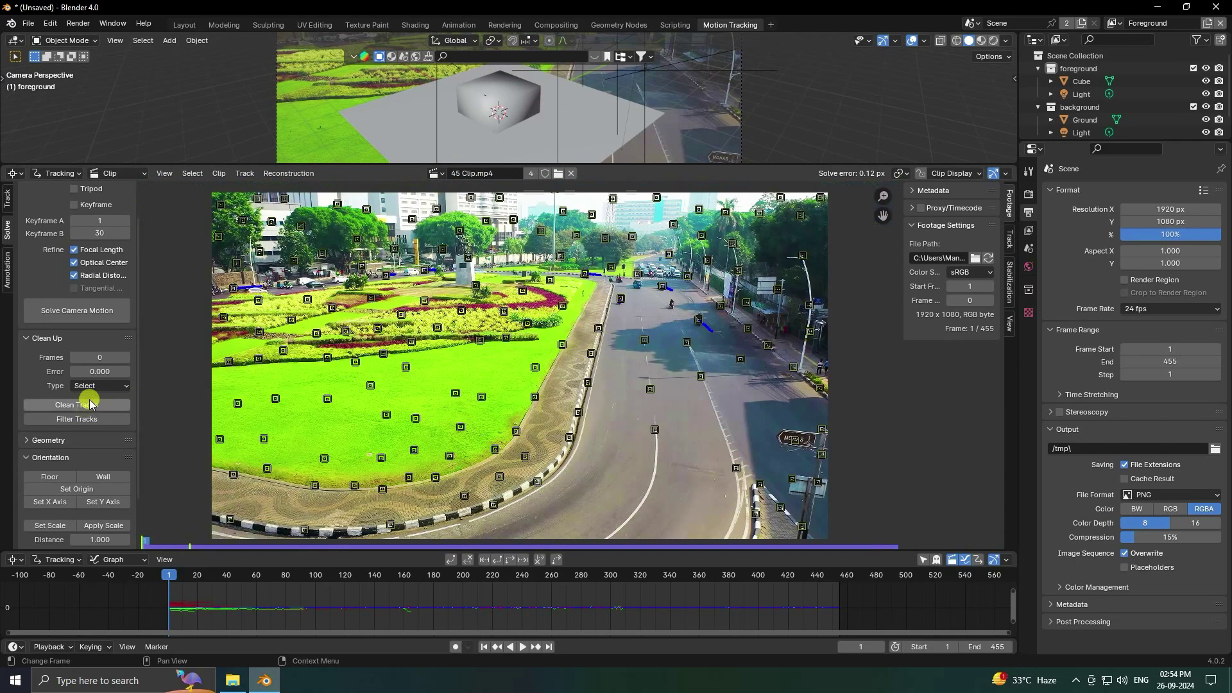
Set the floor plane from three ground markers spread across the lawn.
scroll(58, 360, down, 3)
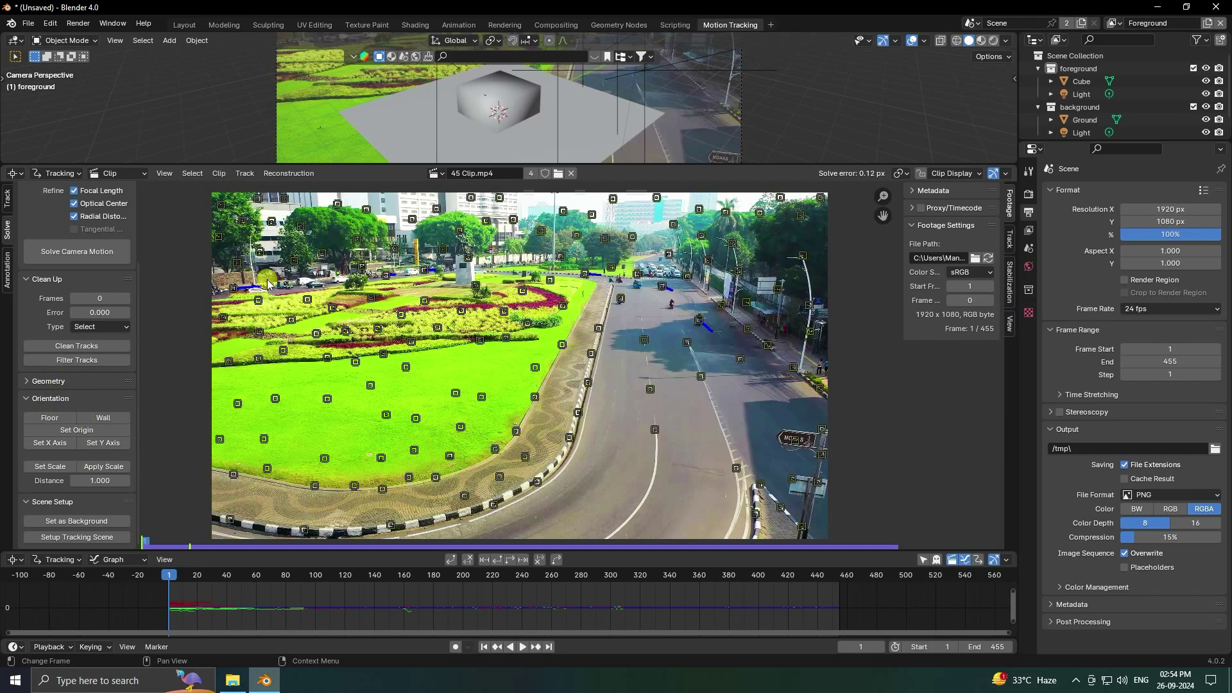
click(257, 361)
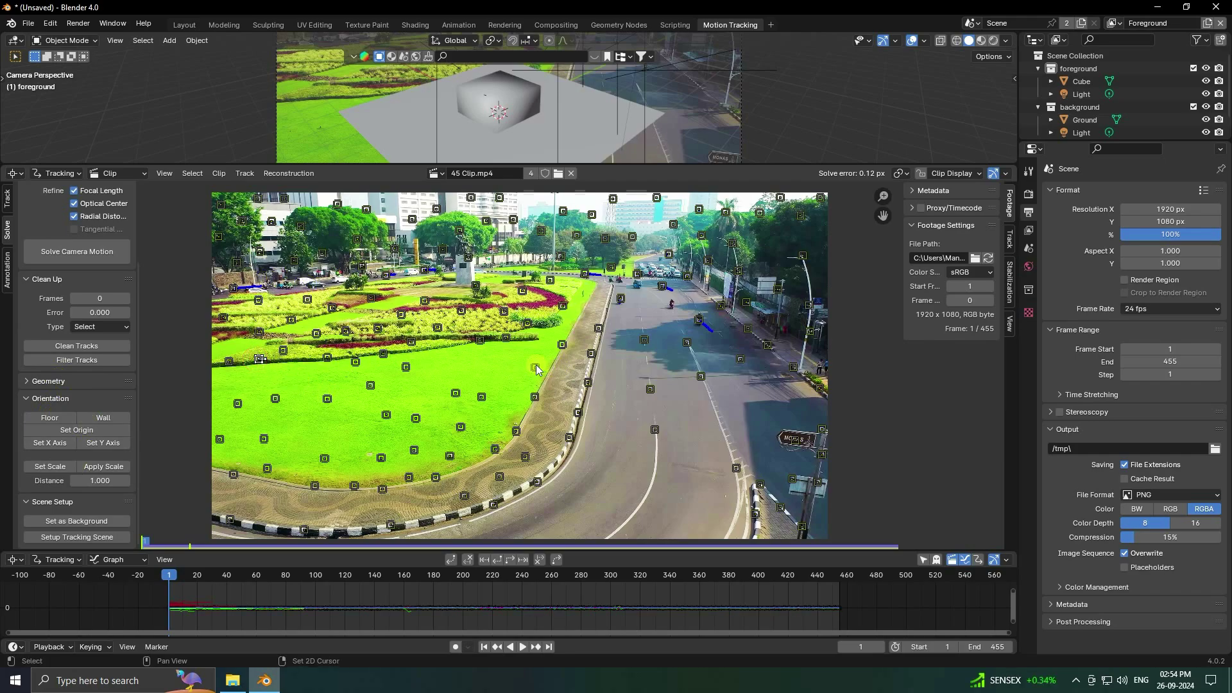
click(355, 487)
click(263, 362)
click(47, 417)
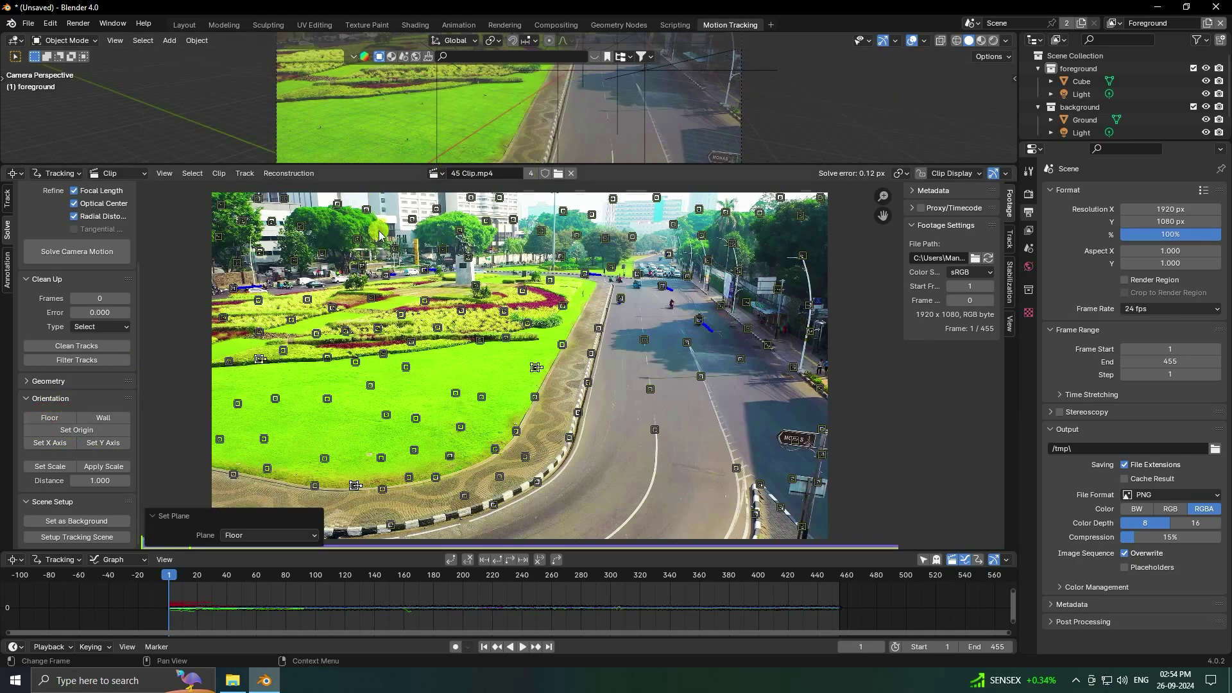
Set the scene scale with a distance of 5 between two markers in the middle of the lawn.
click(353, 407)
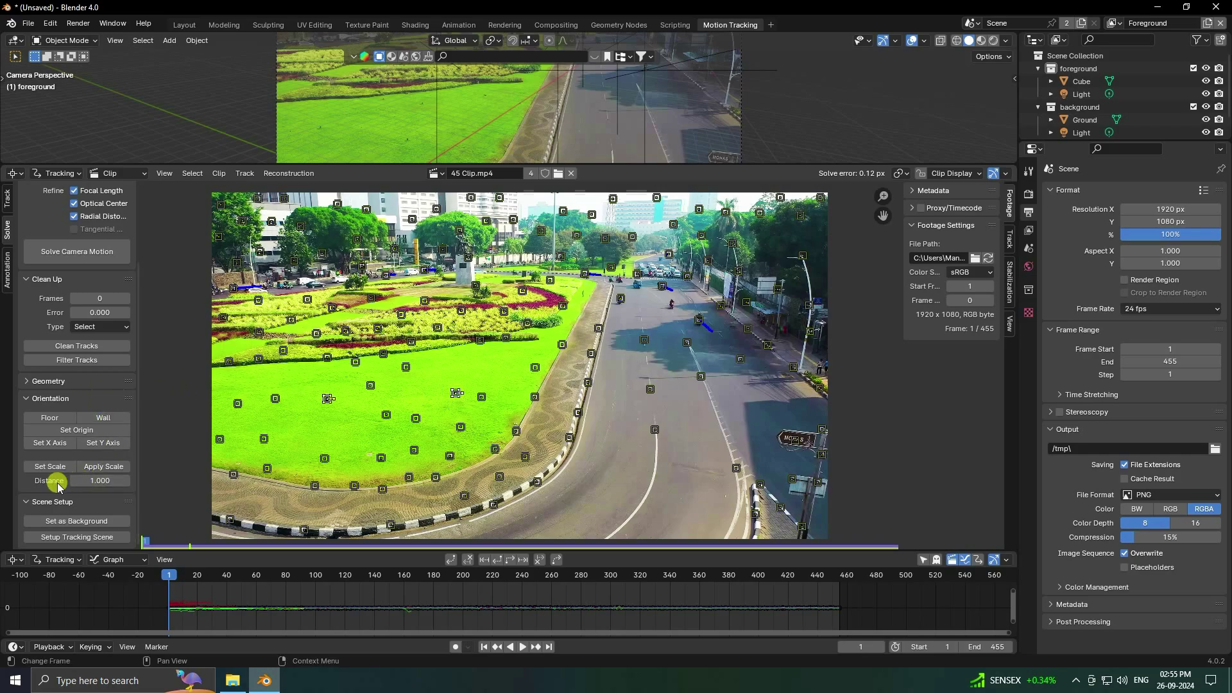
click(110, 480)
text(5)
key(Return)
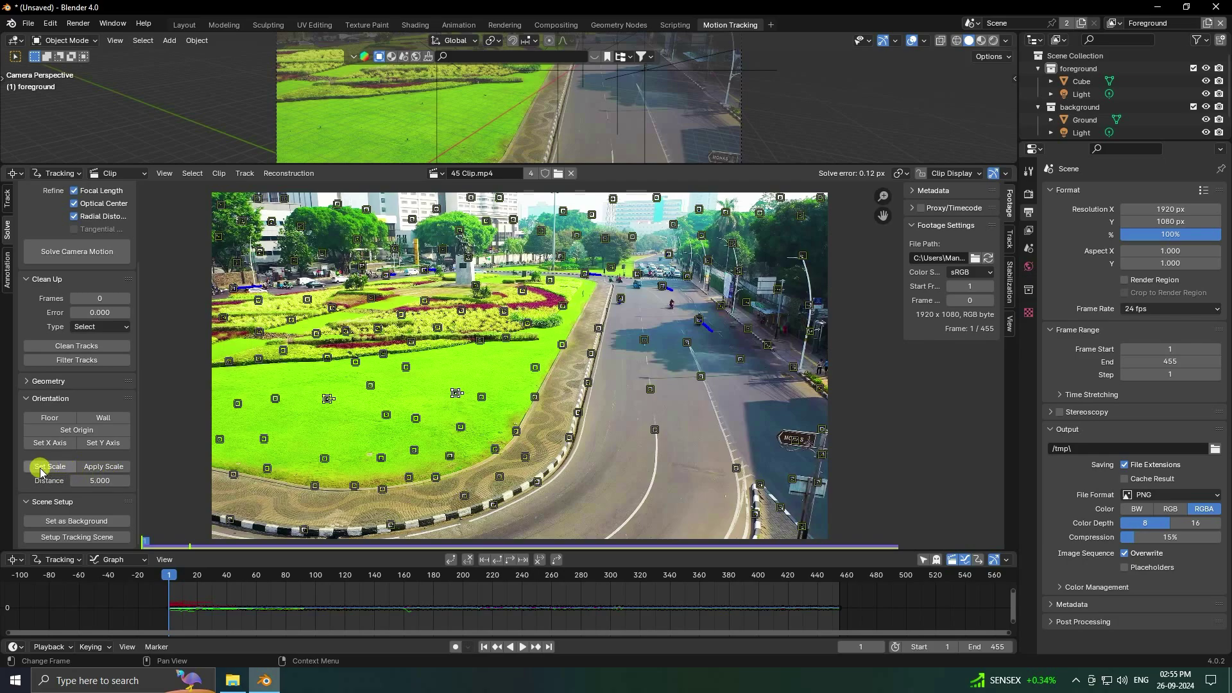
click(41, 467)
scroll(377, 104, down, 2)
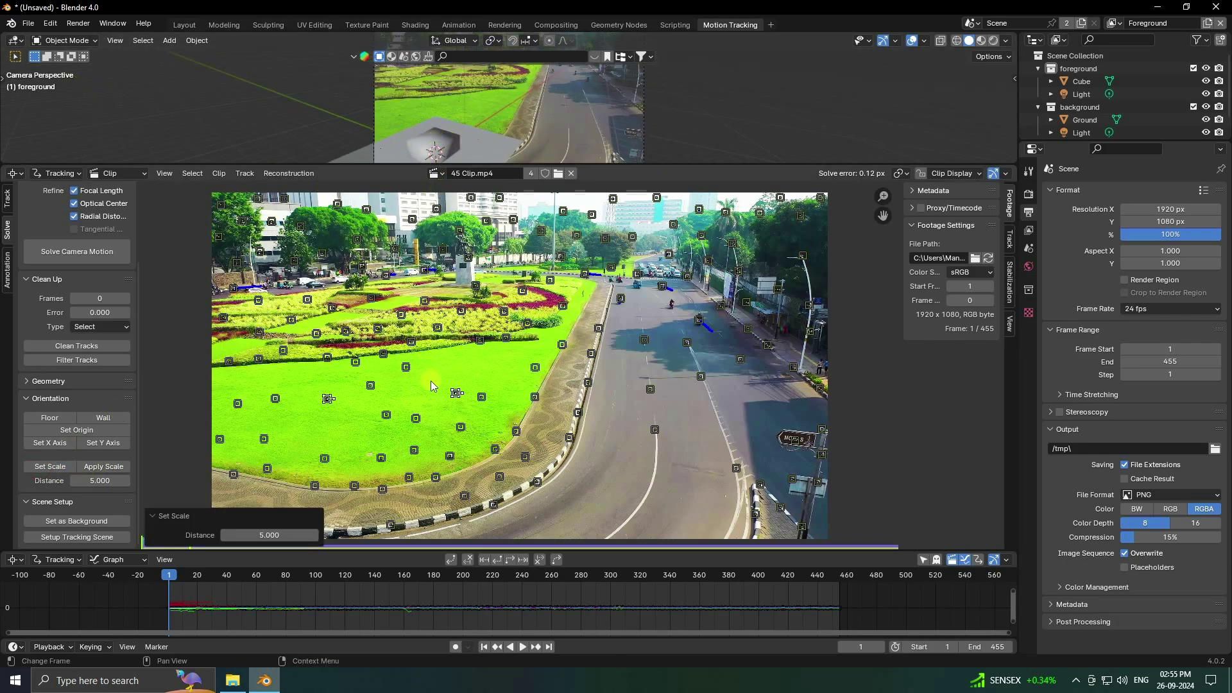
Set the scene origin at a single marker in the middle of the lawn.
click(371, 386)
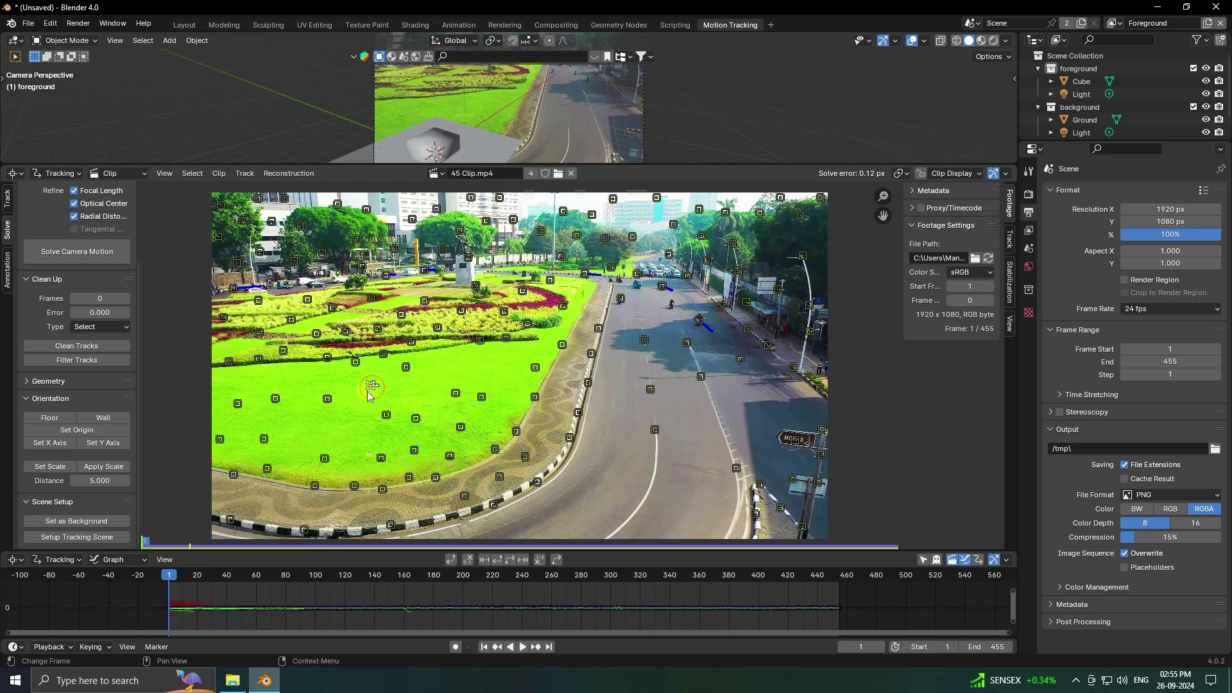
click(72, 429)
scroll(469, 127, down, 2)
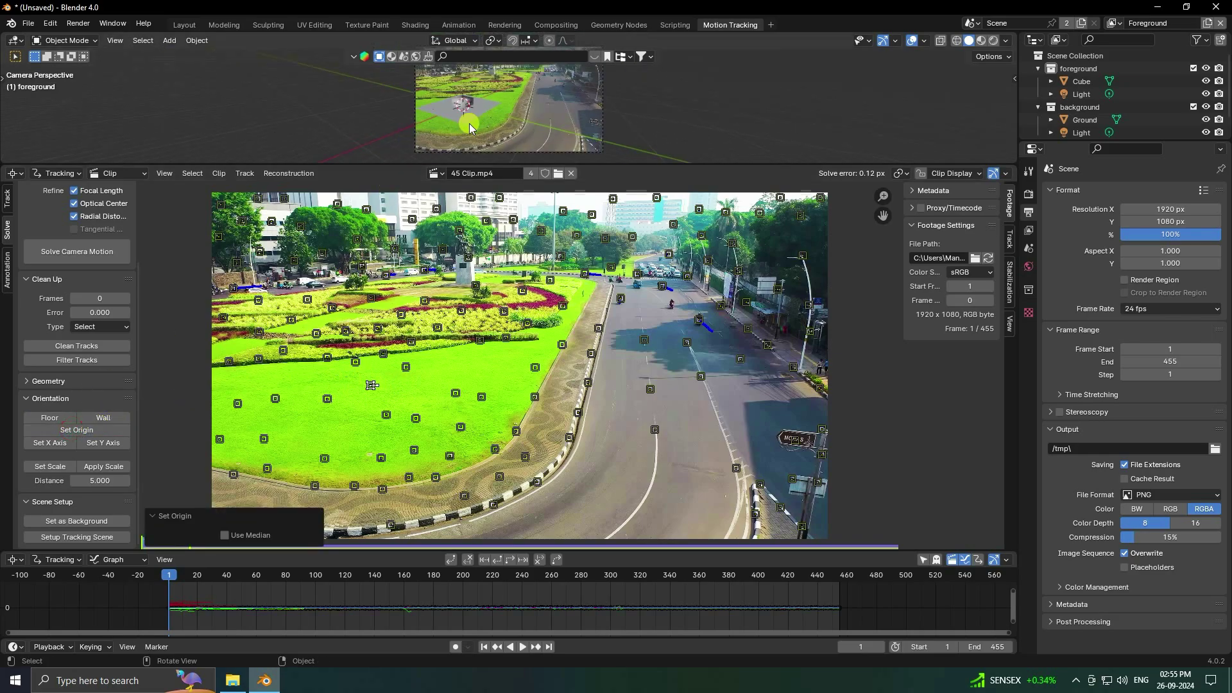
scroll(465, 111, up, 1)
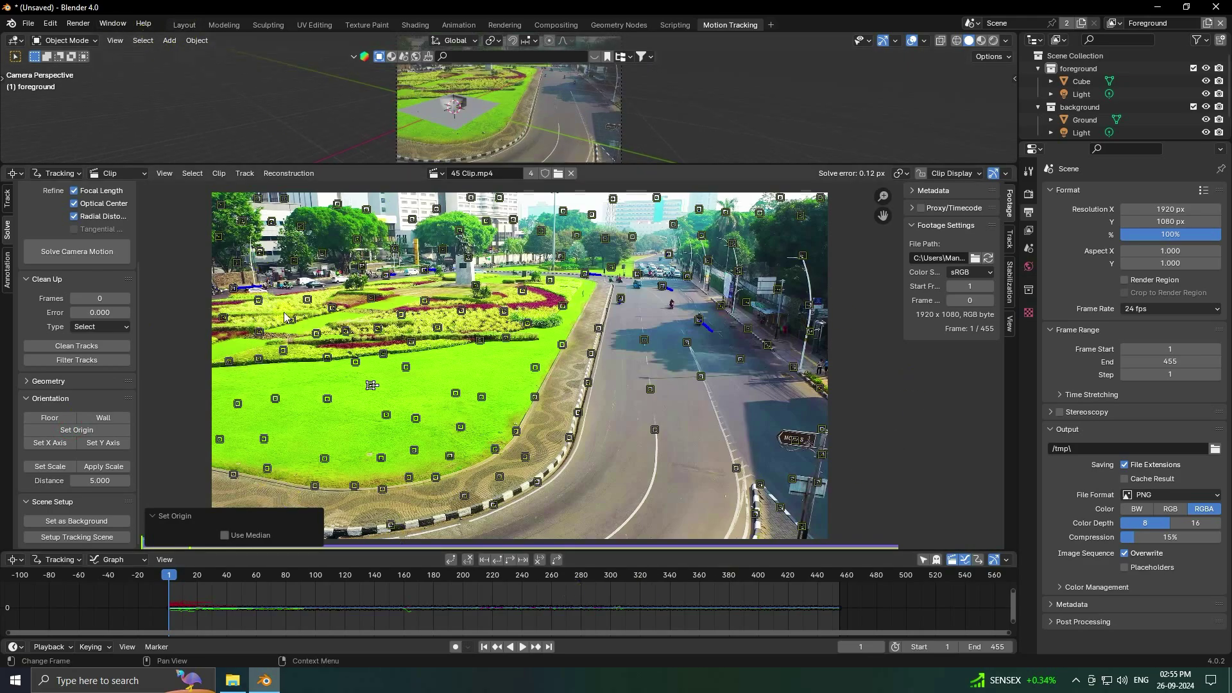
Switch to the Layout workspace and view the scene through the tracked camera.
click(185, 25)
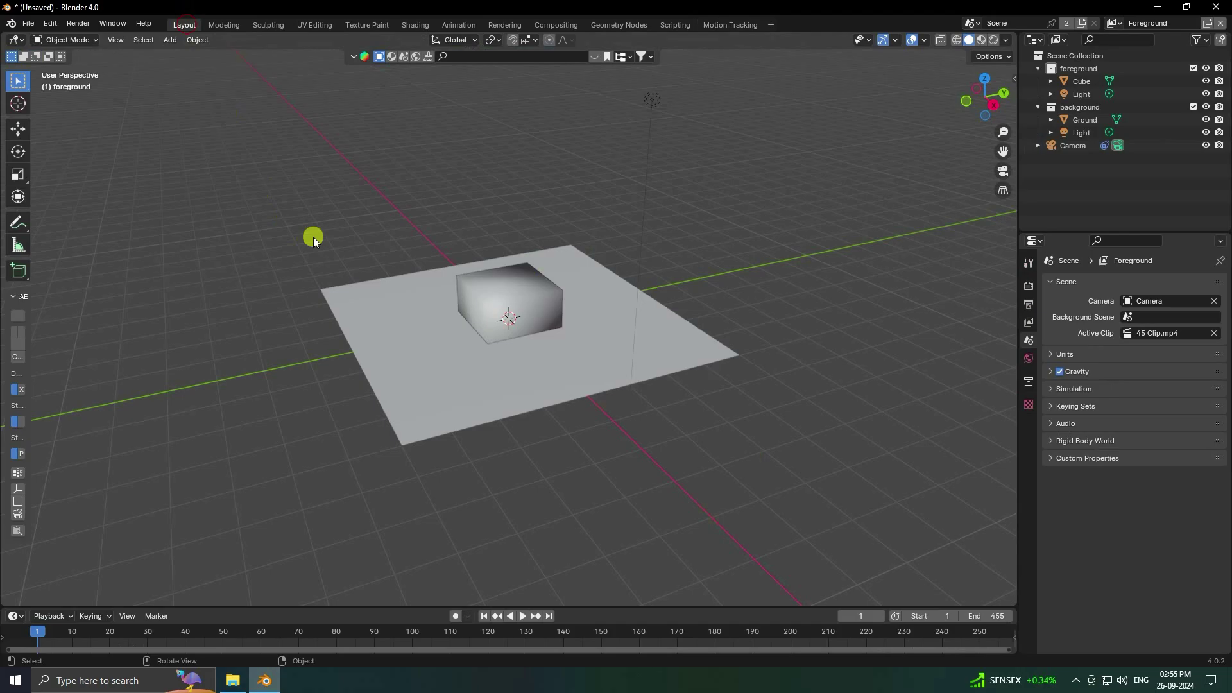
key(KP_0)
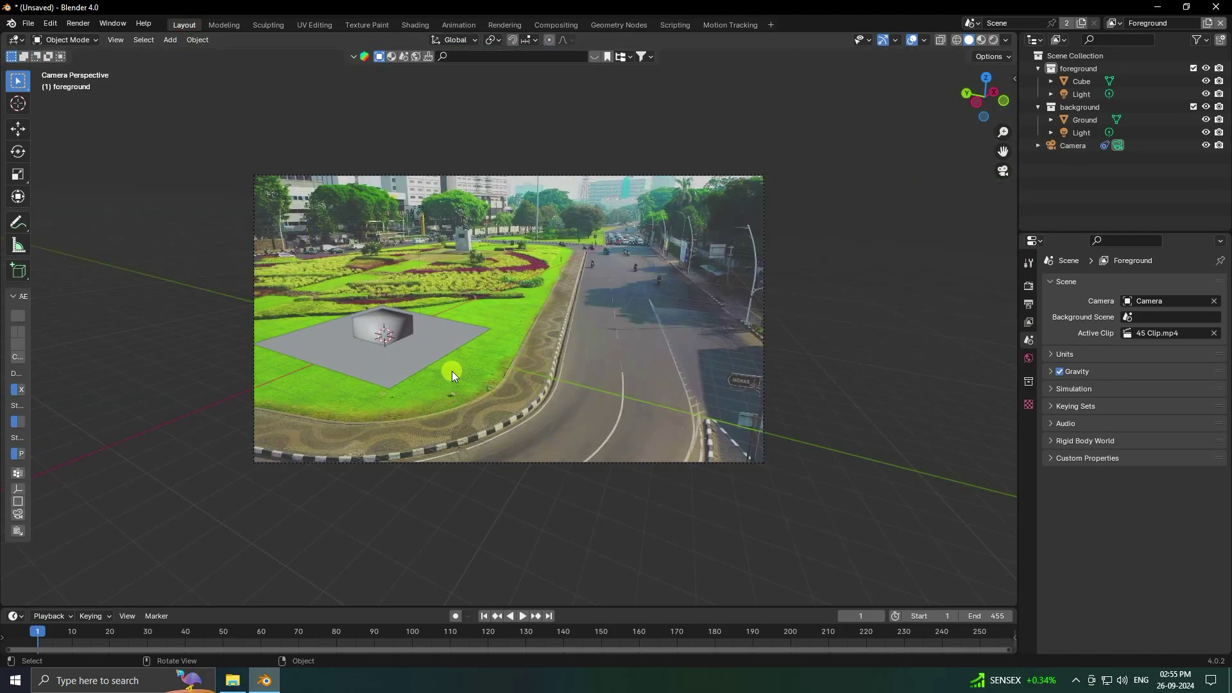
scroll(376, 362, up, 5)
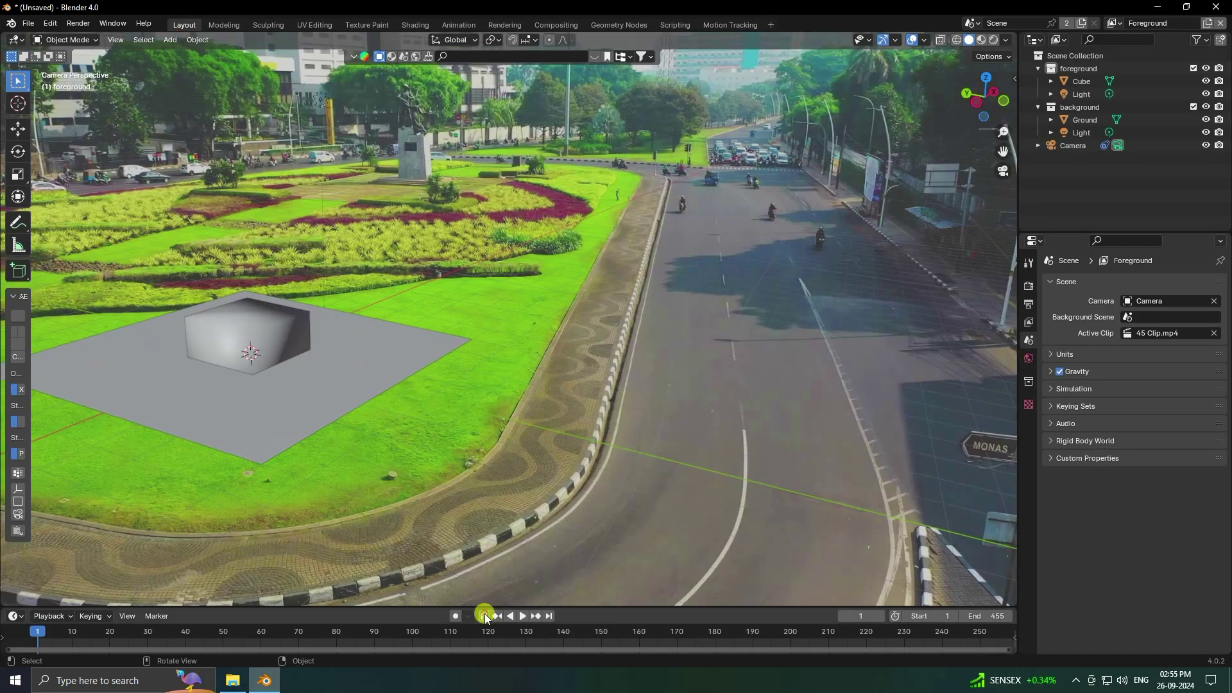
Play back the footage to check how the cube tracks, and return to the first frame.
click(523, 617)
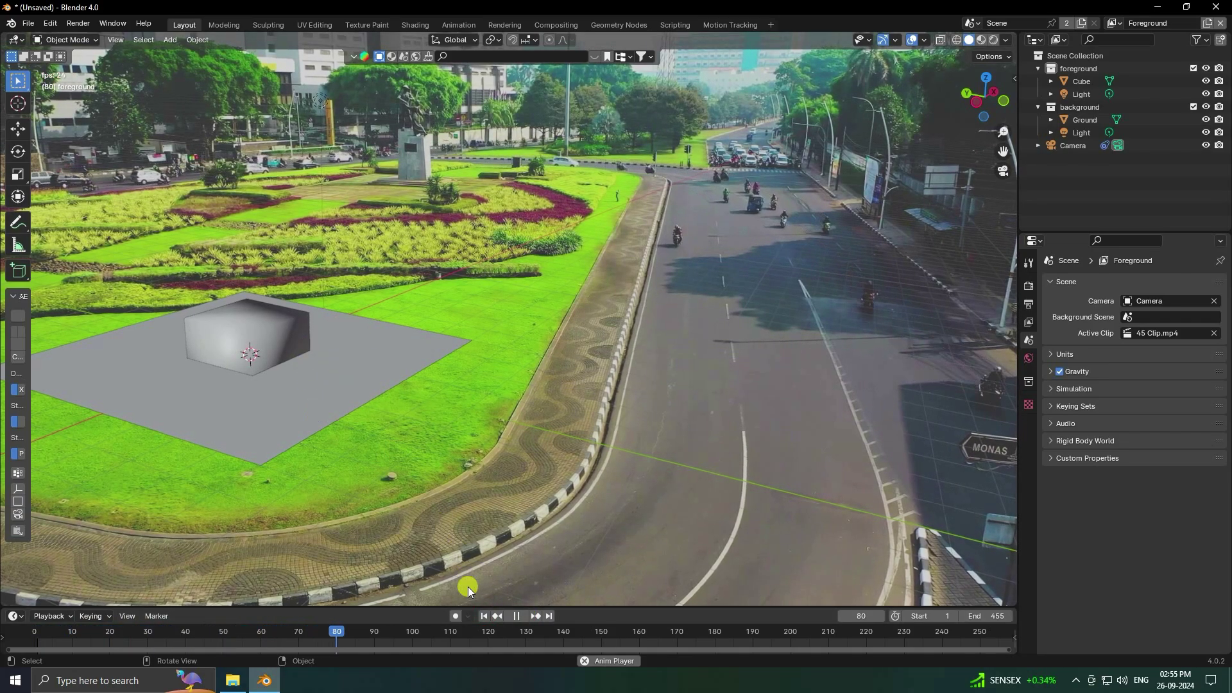
click(516, 616)
click(484, 616)
Delete the test cube and scale the Ground plane up uniformly to about 3.68.
click(272, 318)
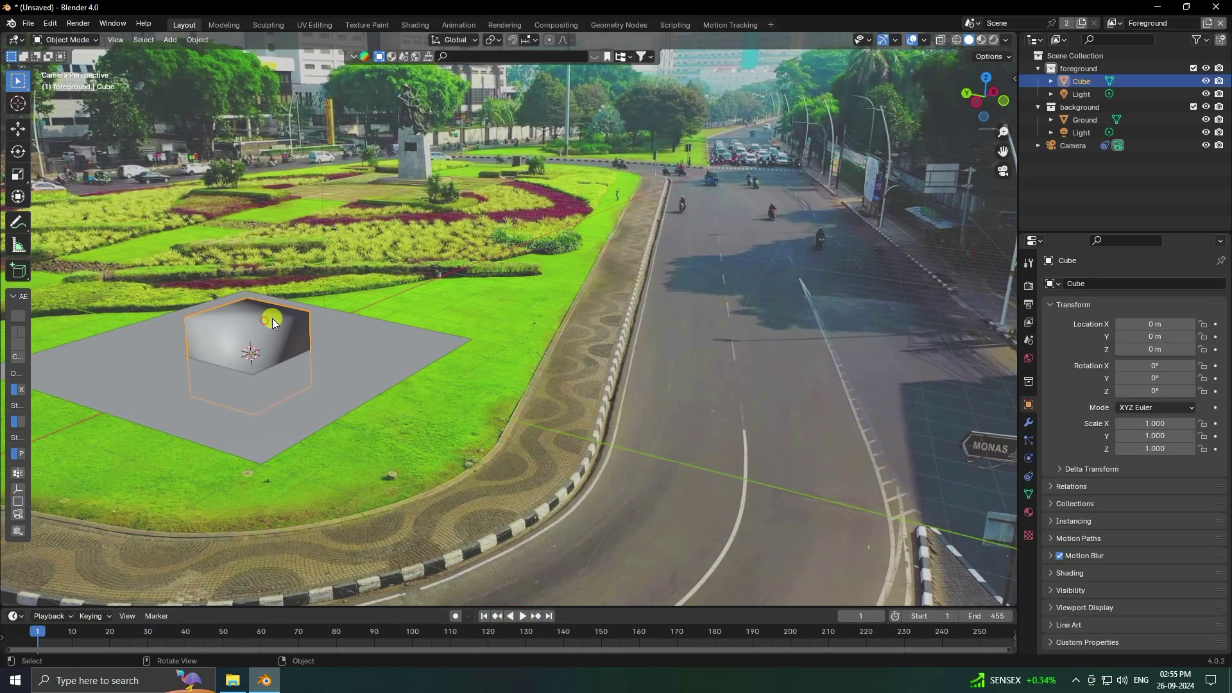
key(Delete)
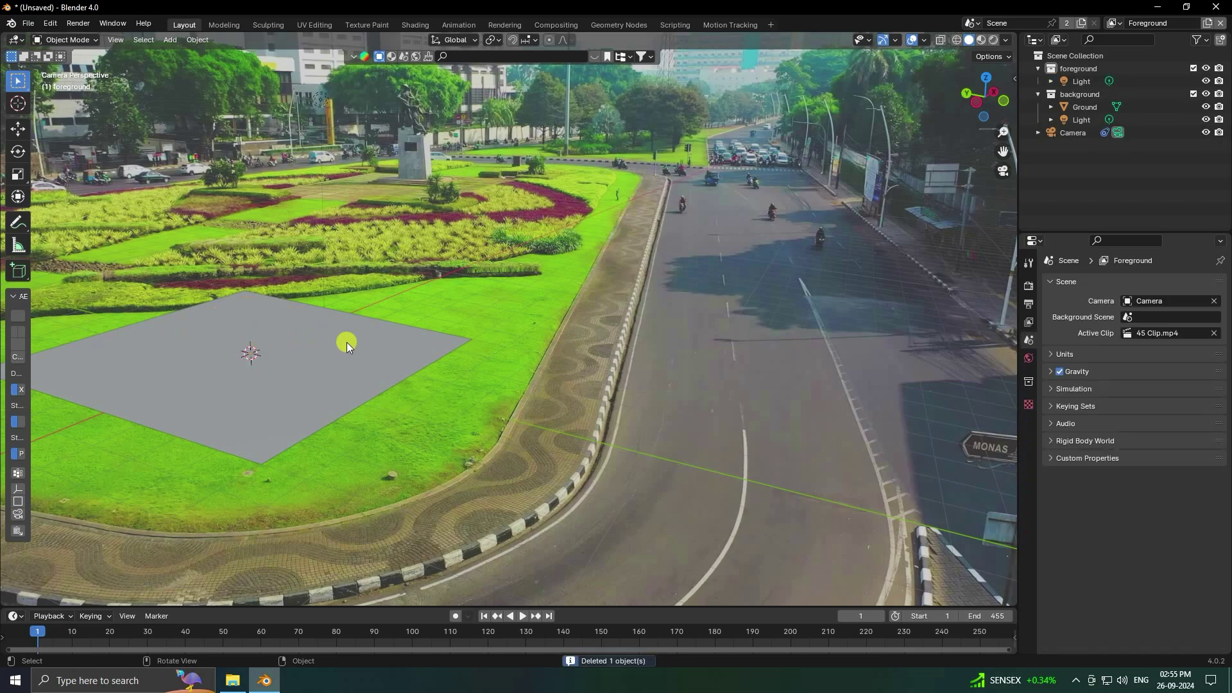
click(347, 342)
scroll(353, 341, down, 3)
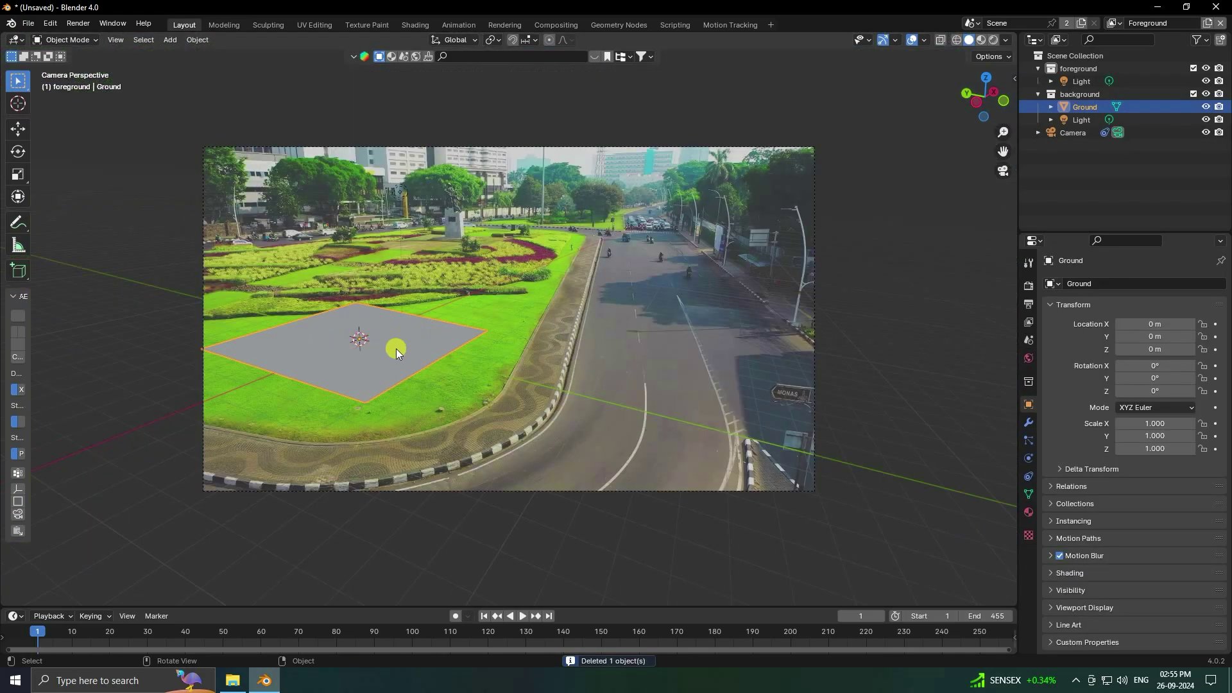
key(s)
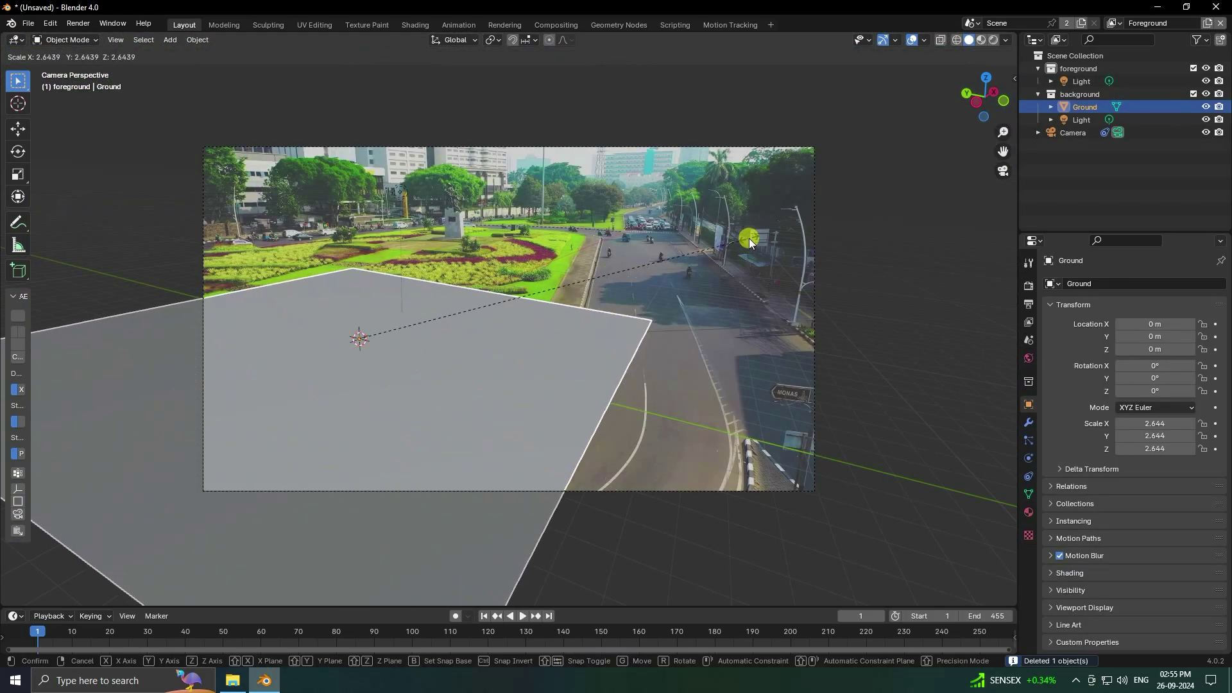
click(749, 237)
key(s)
click(597, 244)
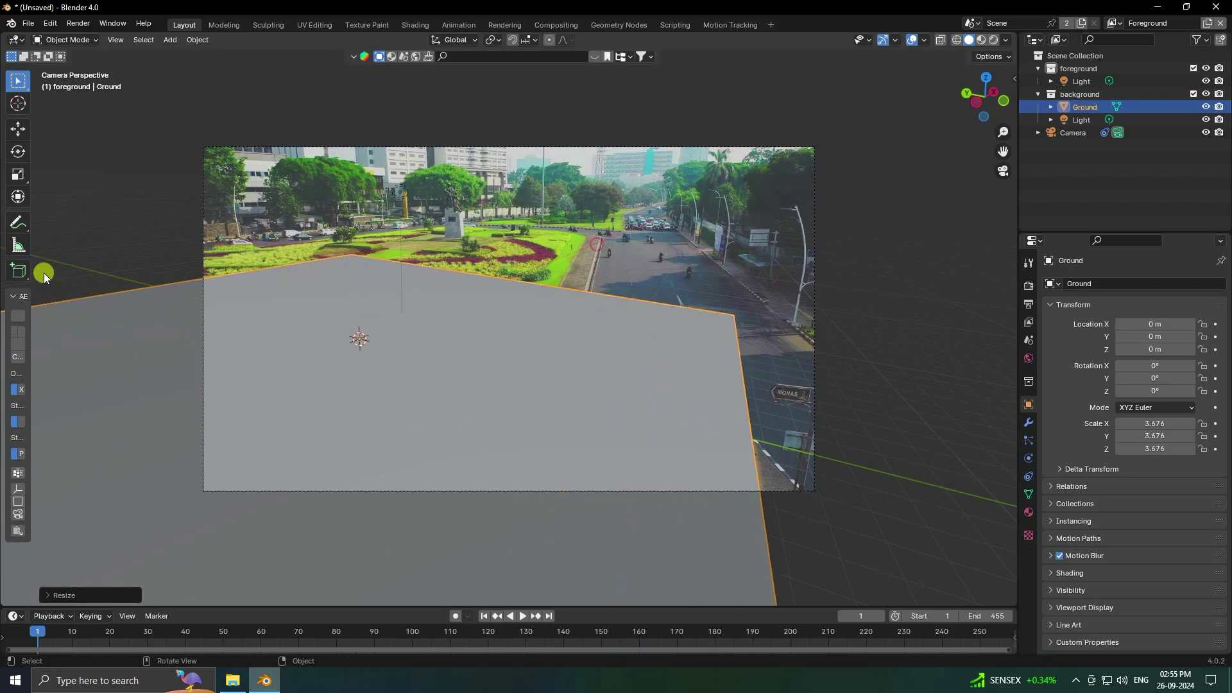
Move the Ground plane along the X axis to about 5.25 m.
click(20, 130)
drag(391, 327, 469, 310)
scroll(655, 385, up, 2)
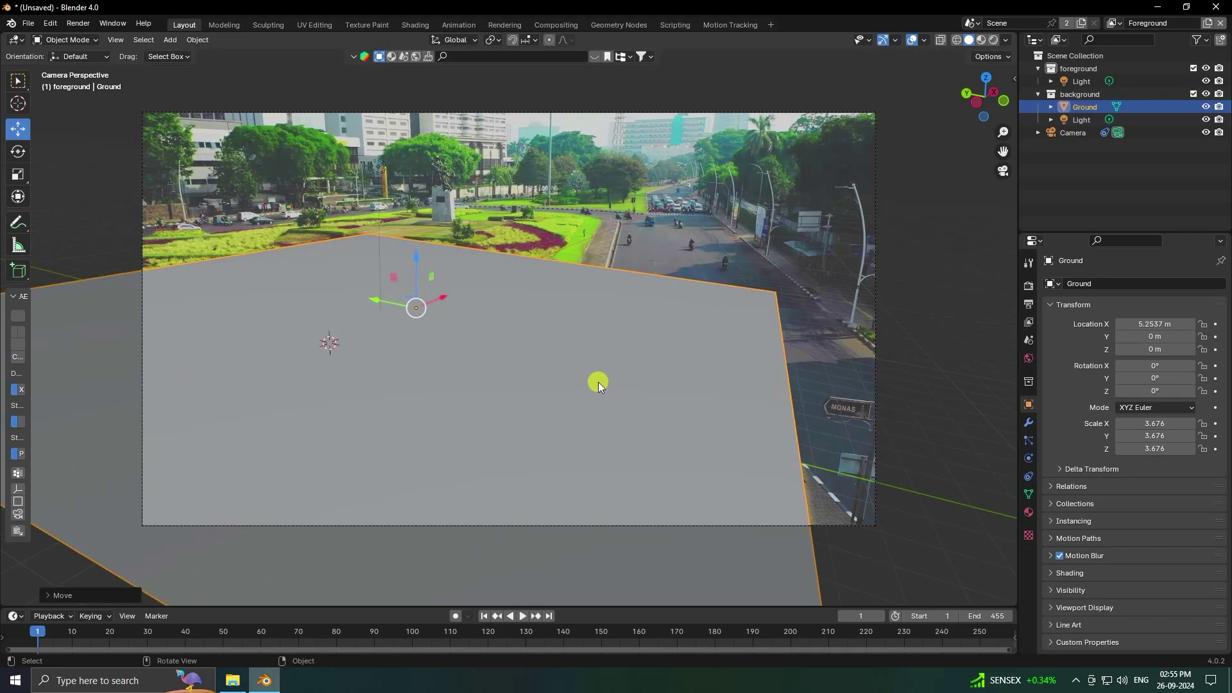
Set the opacity of the camera's 45 Clip.mp4 background to 1.000.
click(1082, 133)
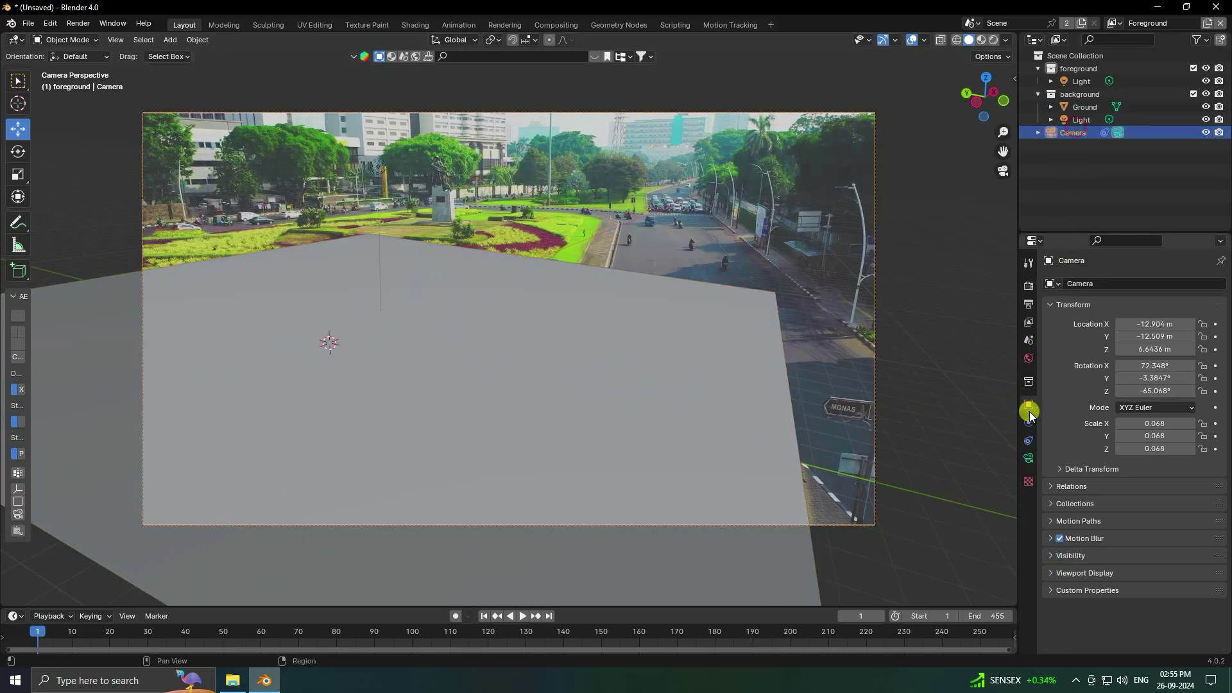
click(1029, 458)
click(1052, 476)
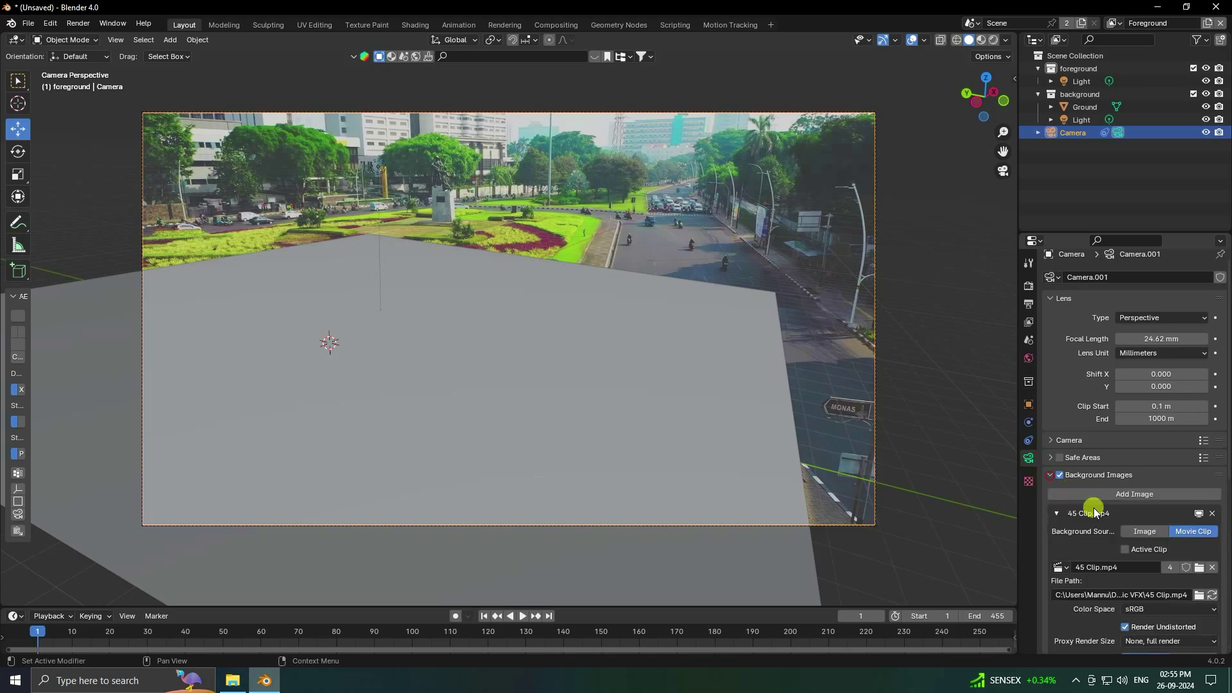
scroll(1092, 509, down, 5)
mouse_move(1181, 471)
mouse_down()
mouse_move(1216, 478)
mouse_move(1191, 469)
mouse_up()
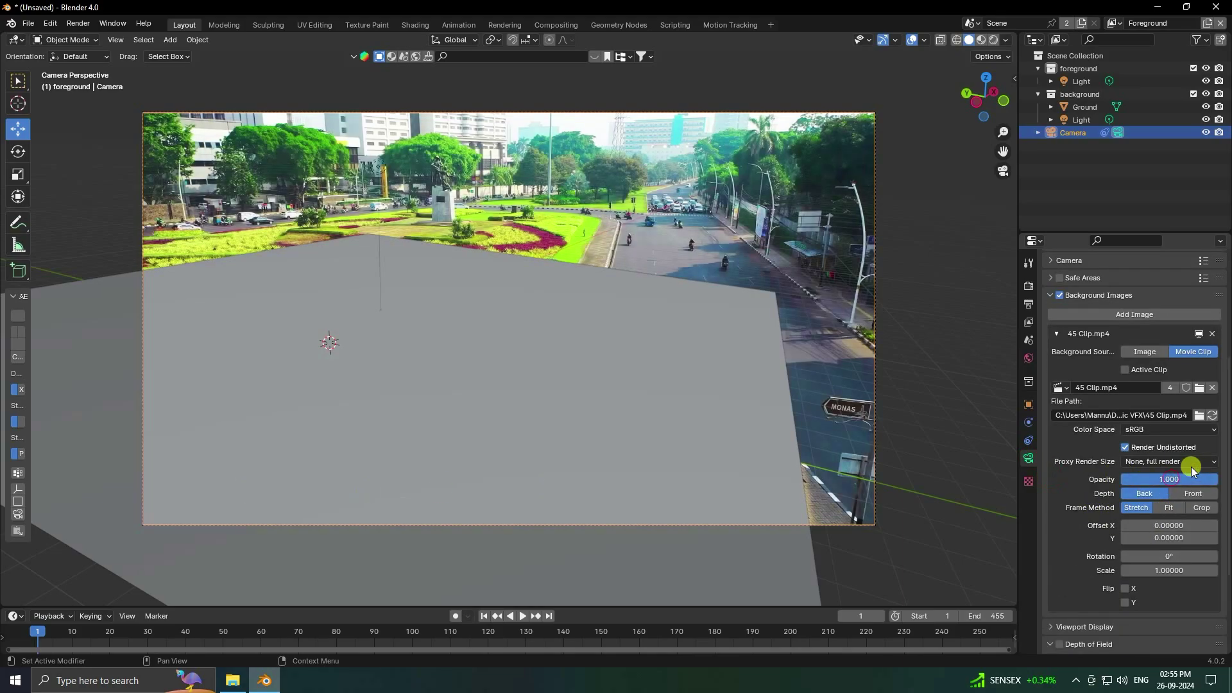
click(922, 348)
Delete the light above the ground plane.
middle_drag(850, 366, 481, 271)
scroll(472, 354, down, 4)
scroll(476, 318, up, 2)
click(481, 270)
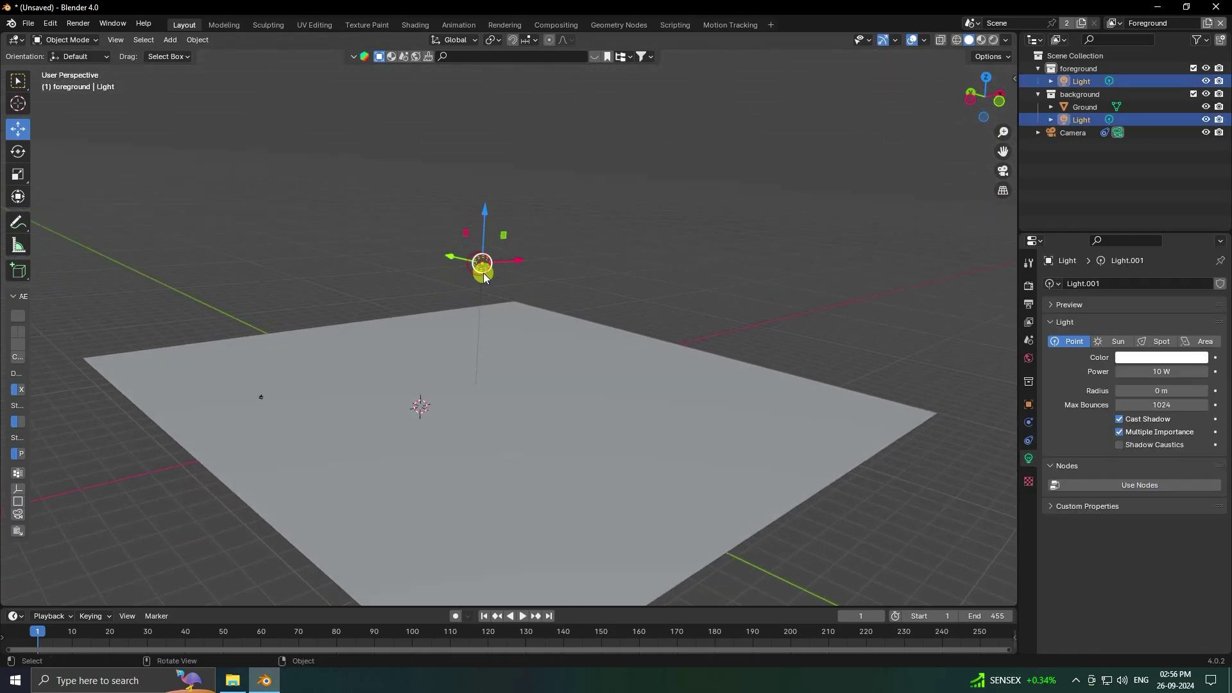
key(Delete)
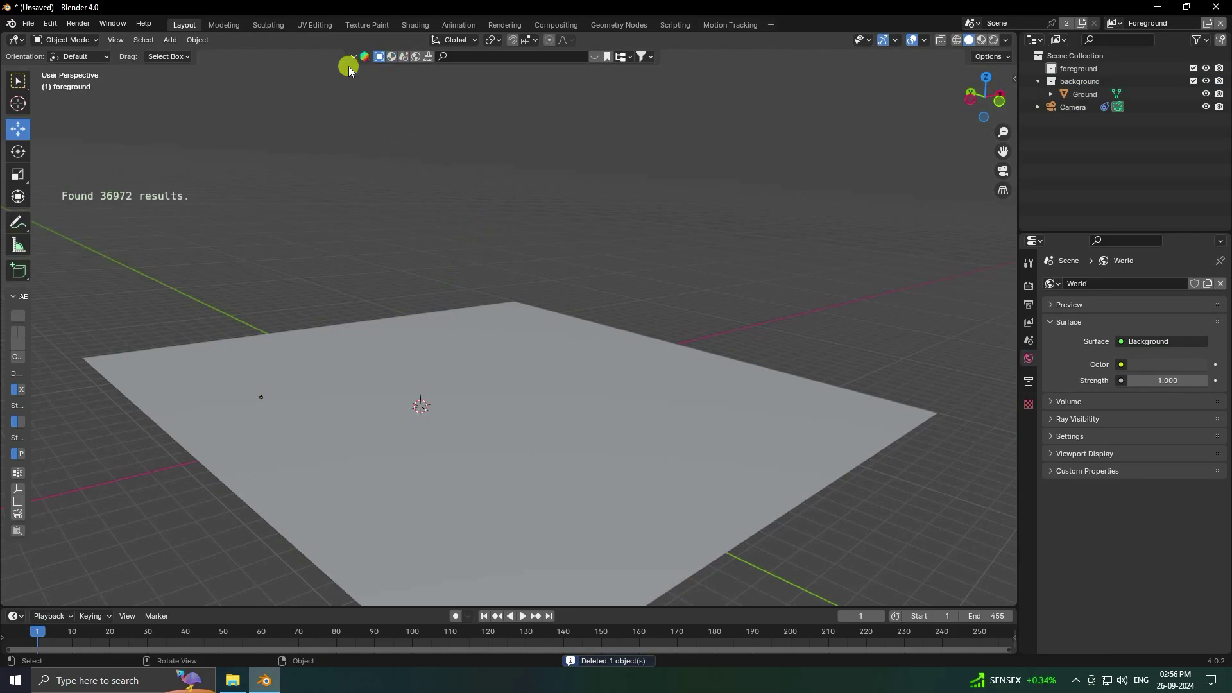
Search the asset library for "makeup" and add the Lipstick slim model to the ground plane.
click(489, 59)
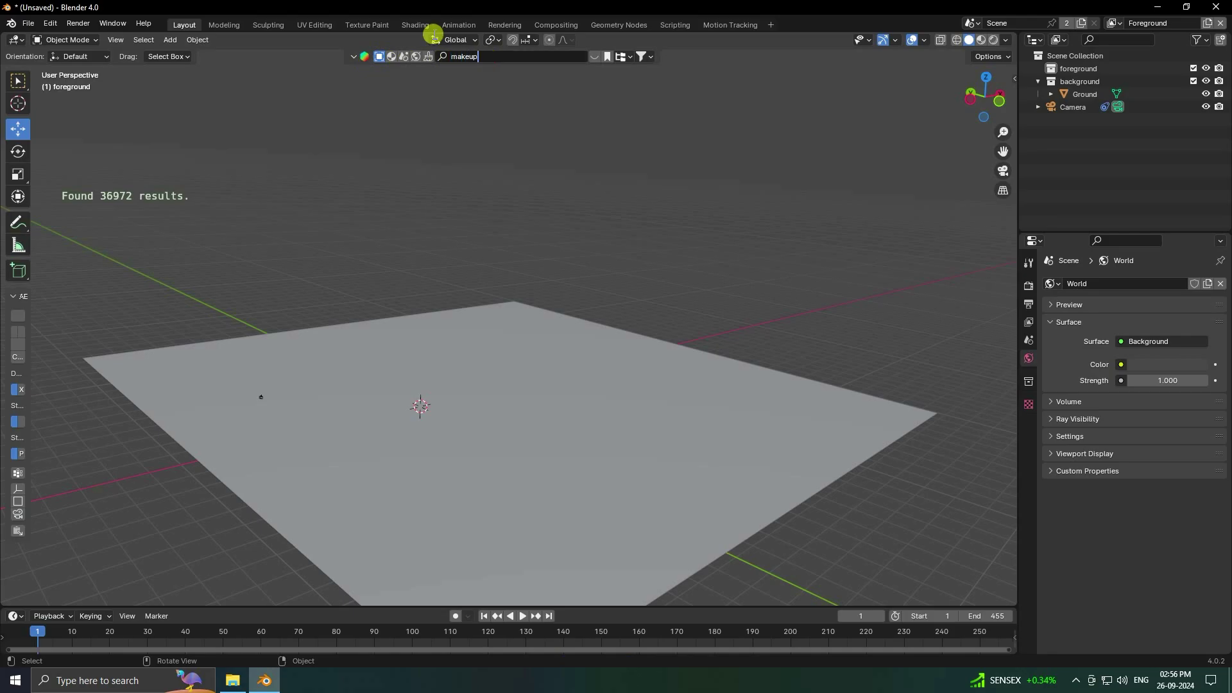
text(makeup)
key(Return)
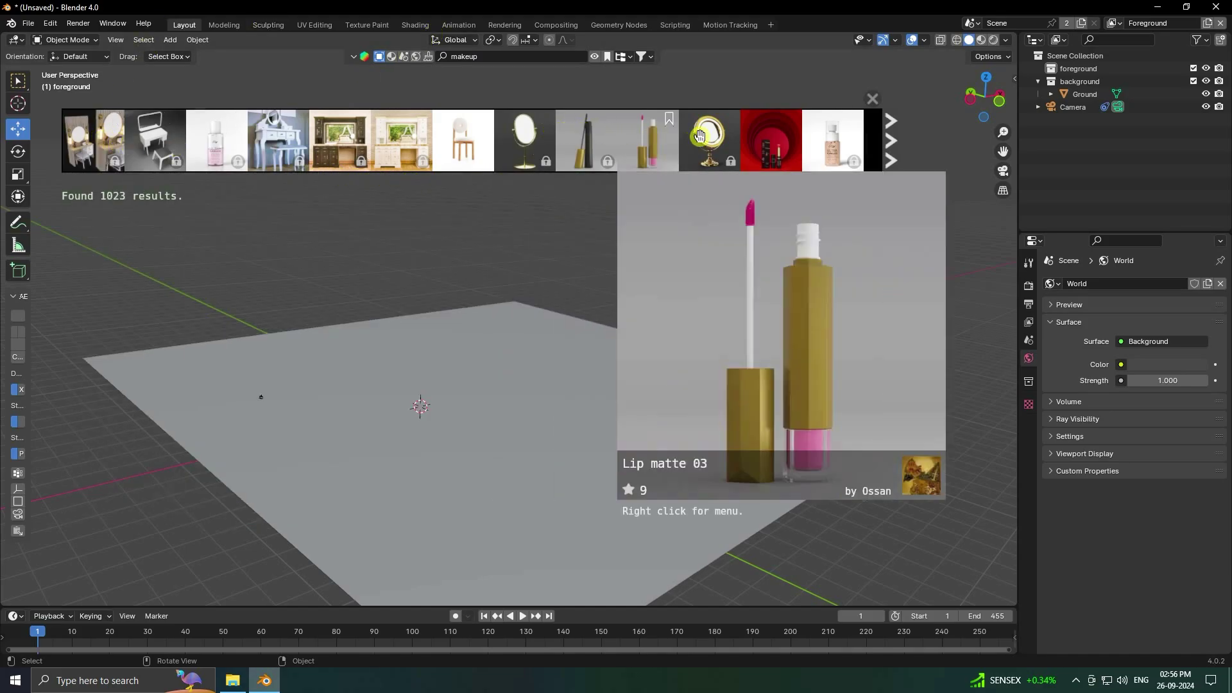
mouse_move(774, 143)
drag(776, 144, 473, 421)
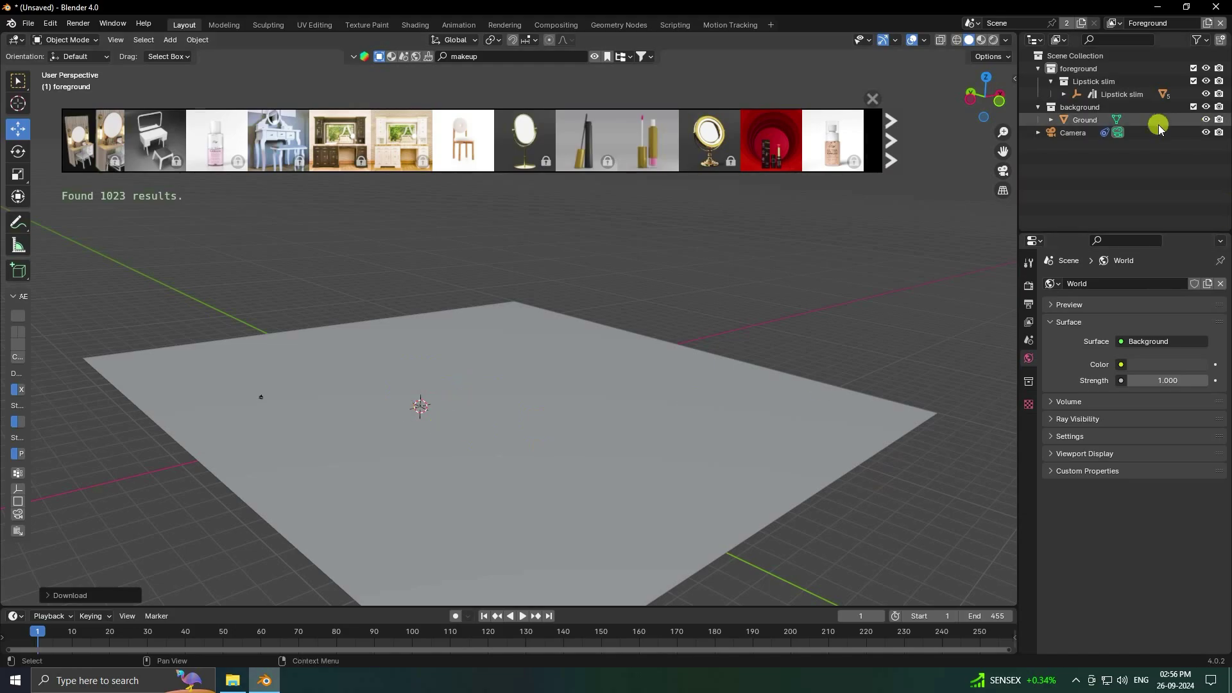
Scale the Lipstick slim model up until it stands tall above the ground plane.
click(1124, 94)
key(s)
click(807, 239)
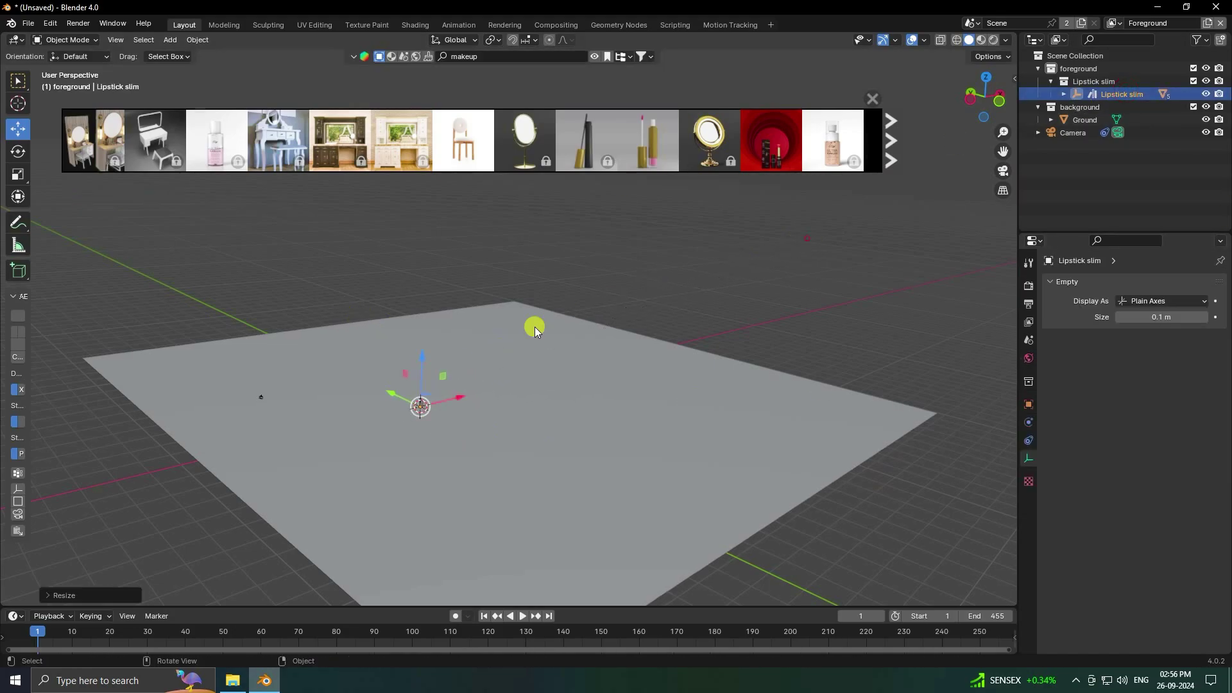
key(s)
click(857, 251)
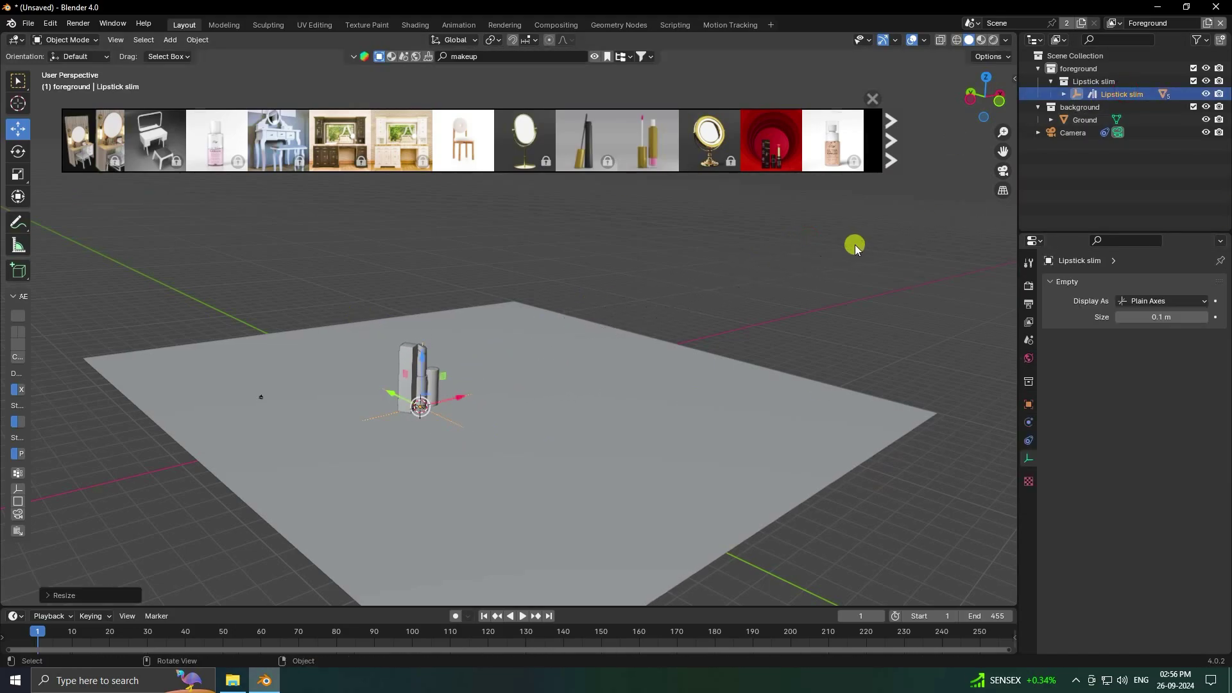
key(s)
click(581, 301)
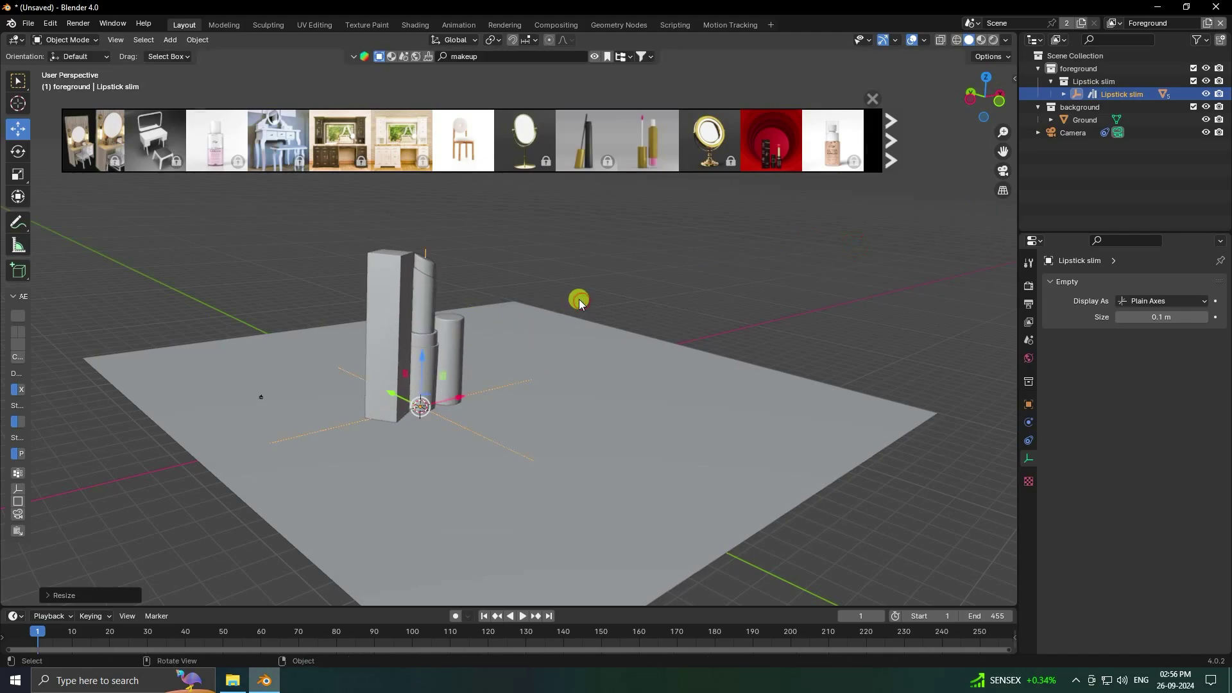
Return to the camera view and move the Lipstick slim model along the Y axis, away from the road.
key(KP_0)
scroll(494, 312, down, 3)
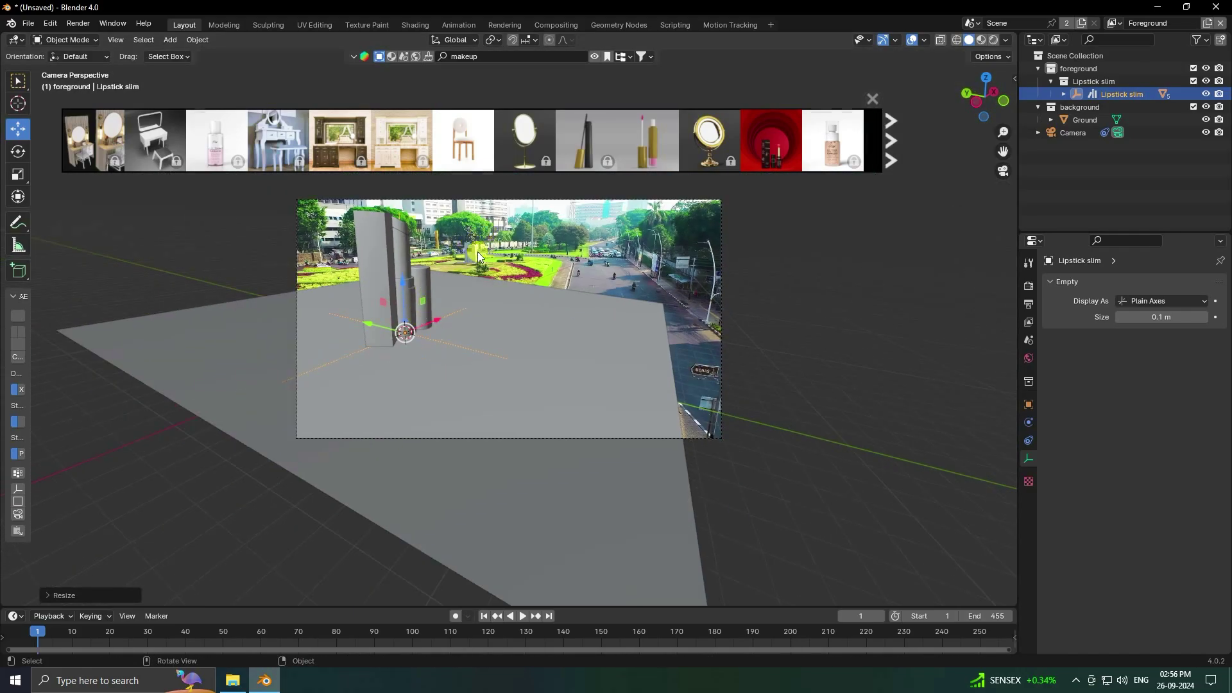
key(r)
right_click(464, 269)
scroll(416, 290, up, 2)
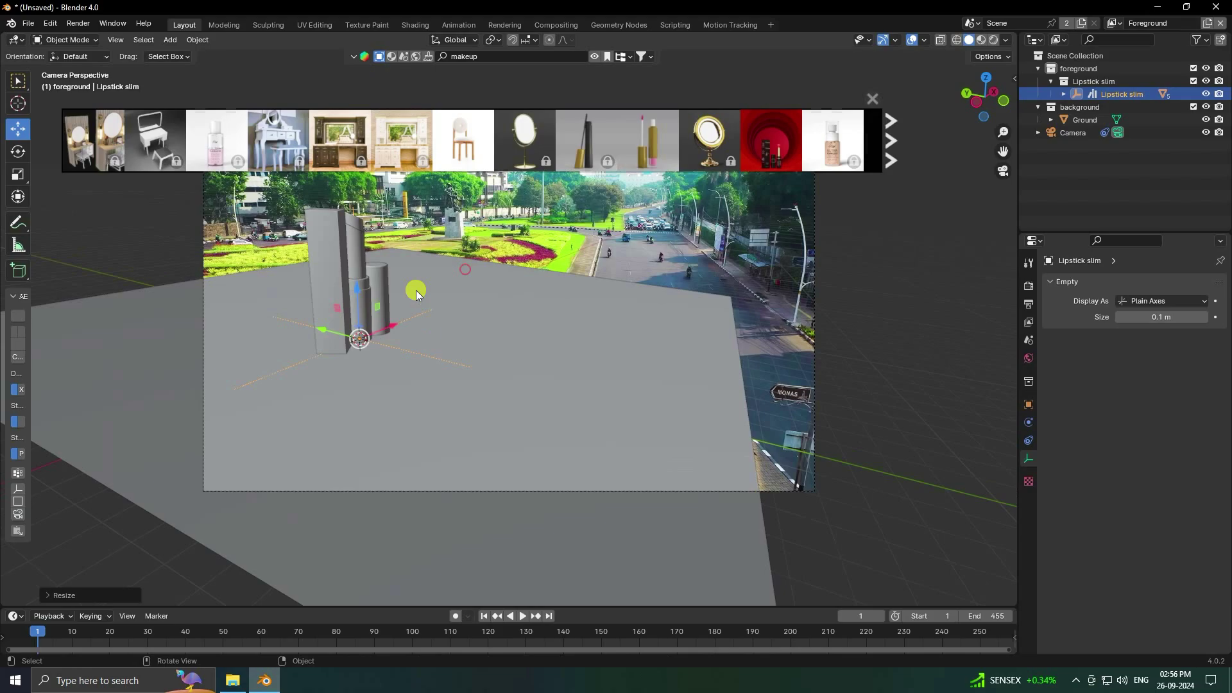
shift+middle_drag(416, 290, 450, 371)
key(g)
key(y)
click(387, 388)
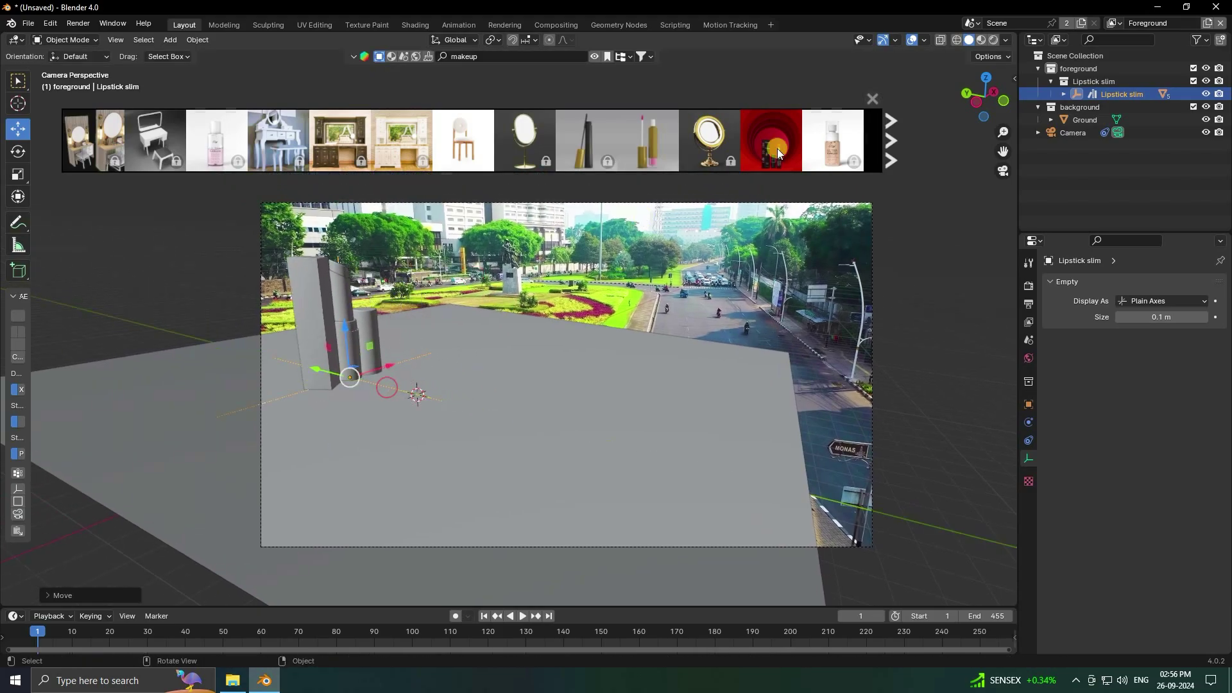
In material preview shading, move the Lipstick slim model about 1.7 m toward the camera along the X axis and rotate it slightly about Z.
click(981, 40)
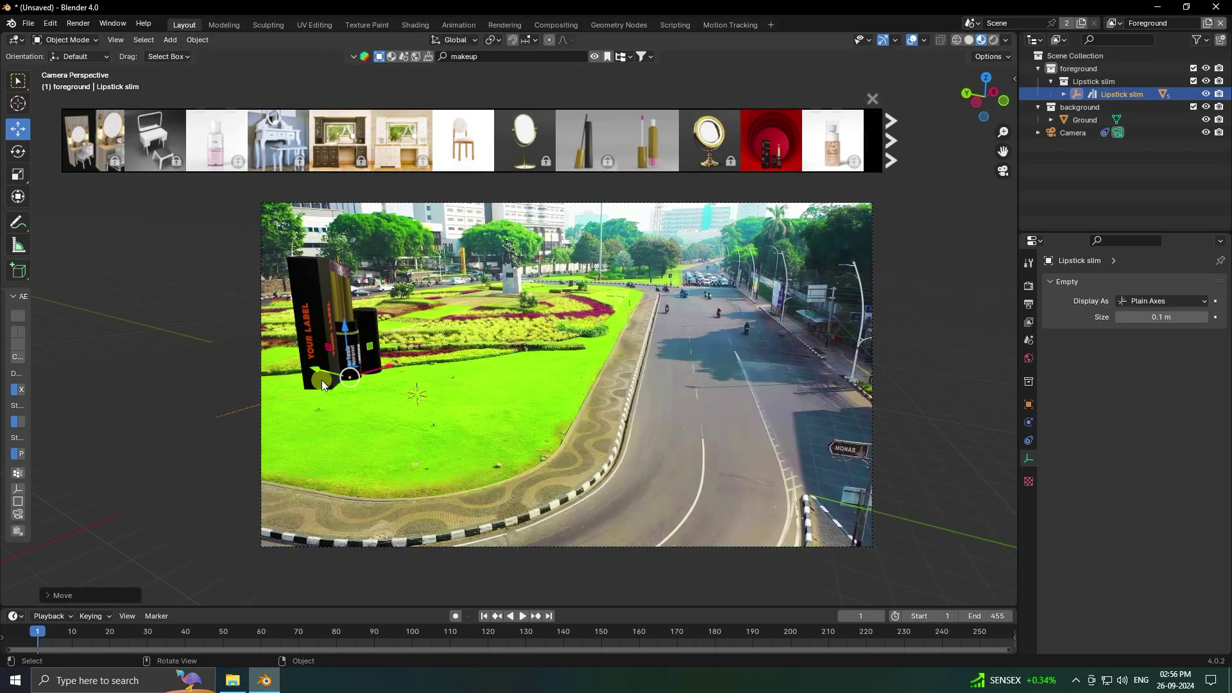
key(g)
key(y)
key(x)
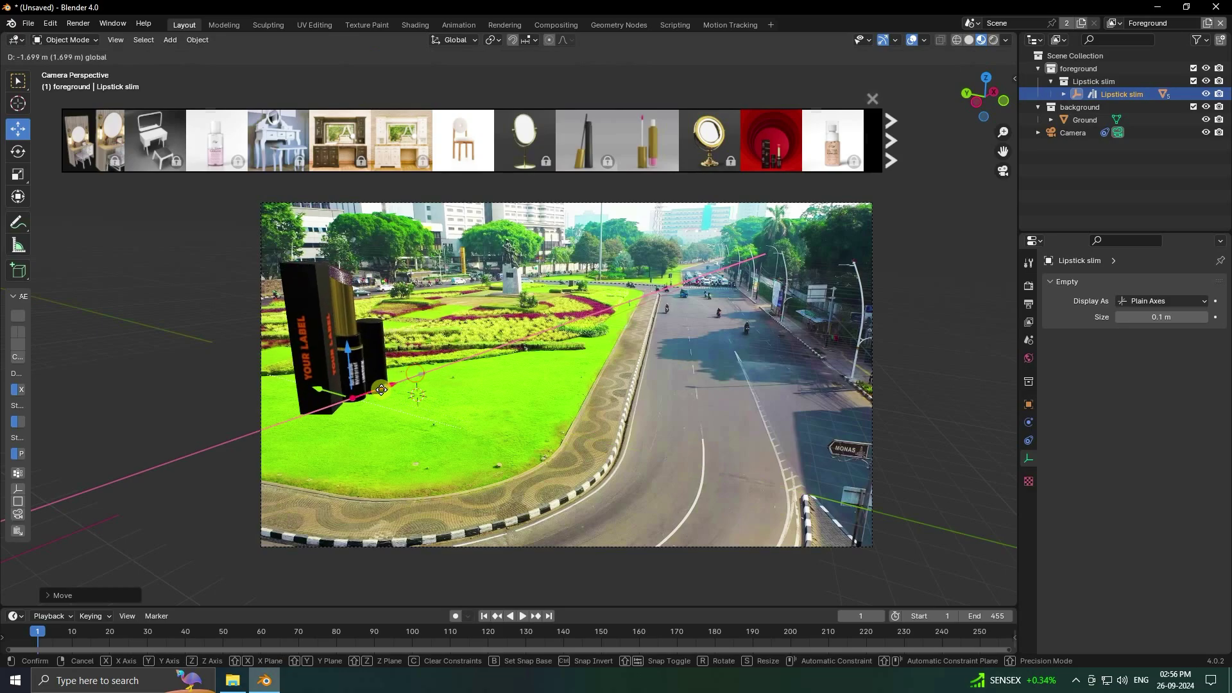
click(381, 389)
click(19, 152)
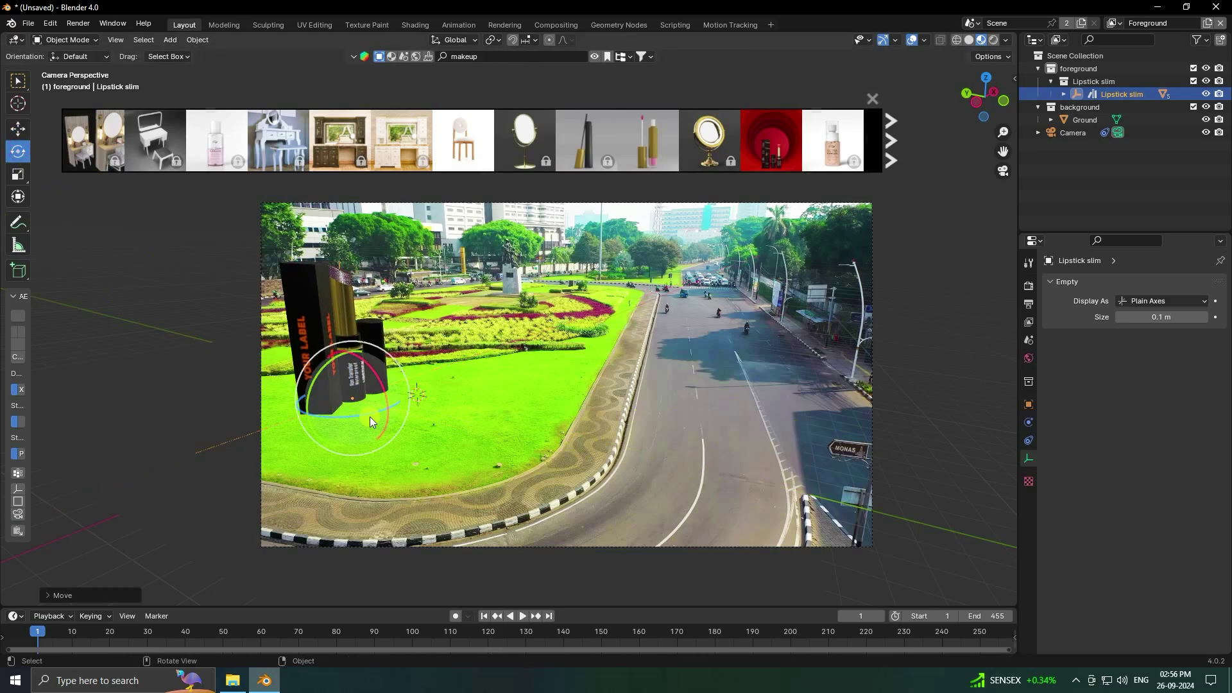
drag(366, 413, 355, 413)
Browse further through the makeup assets and add the Lipstick Chanel model to the scene.
mouse_move(764, 129)
click(891, 147)
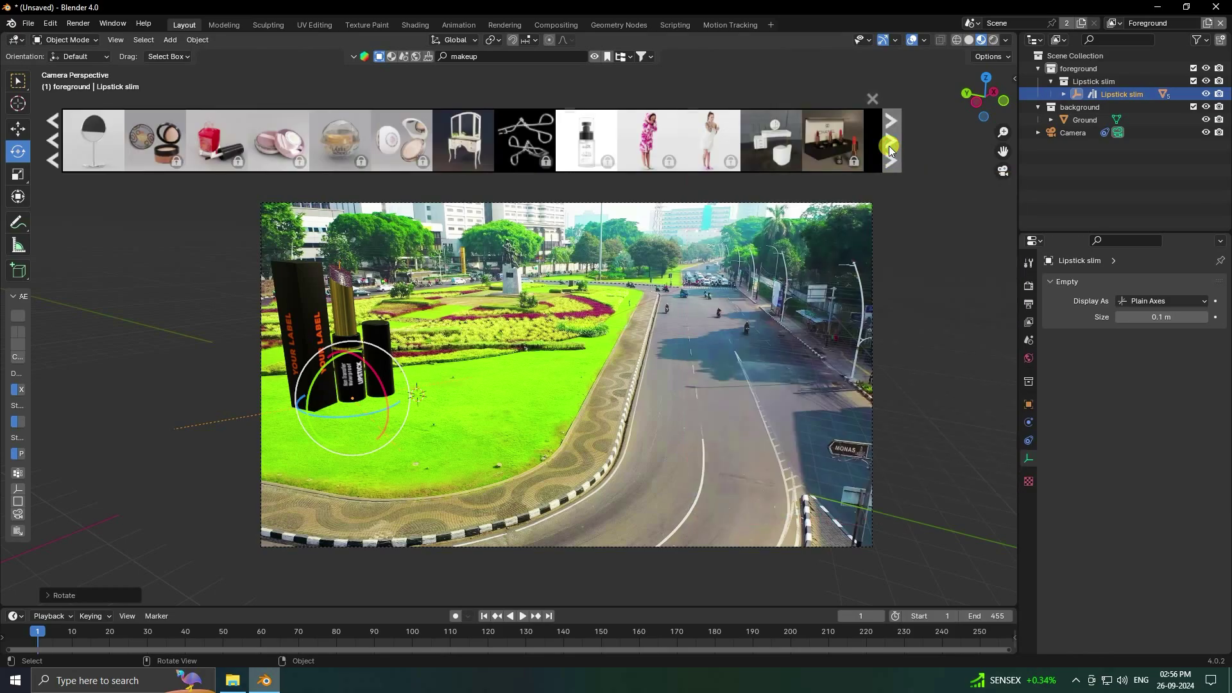
click(889, 147)
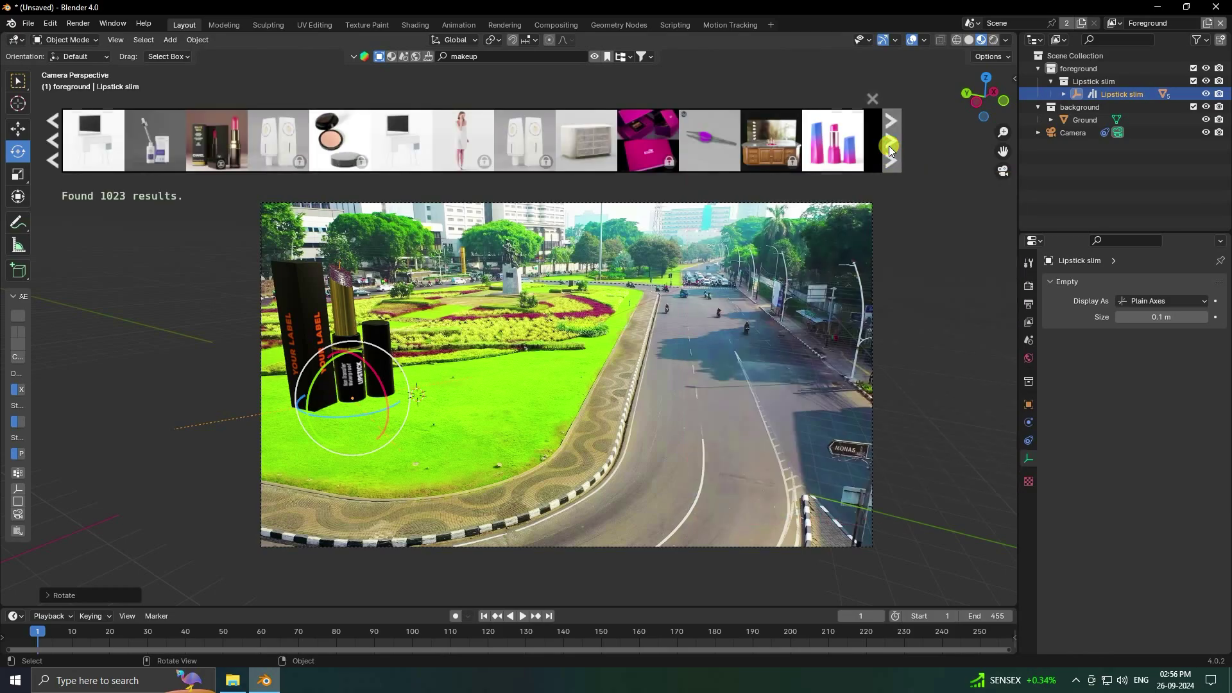
mouse_move(160, 140)
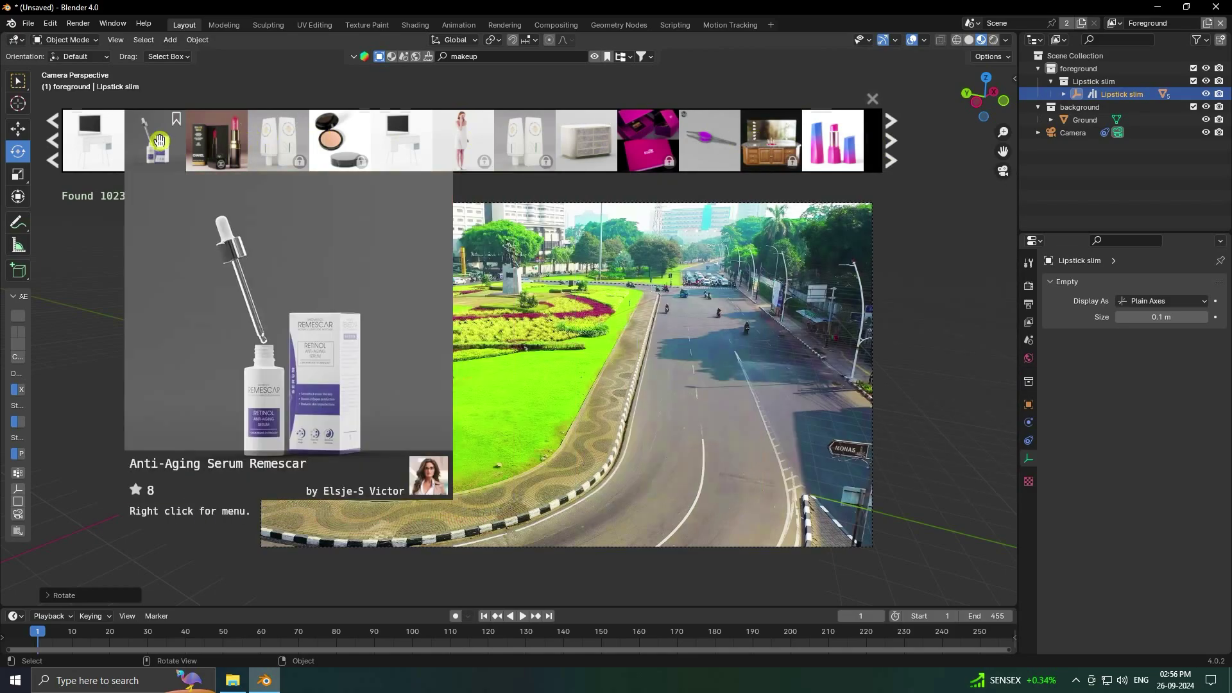
click(225, 147)
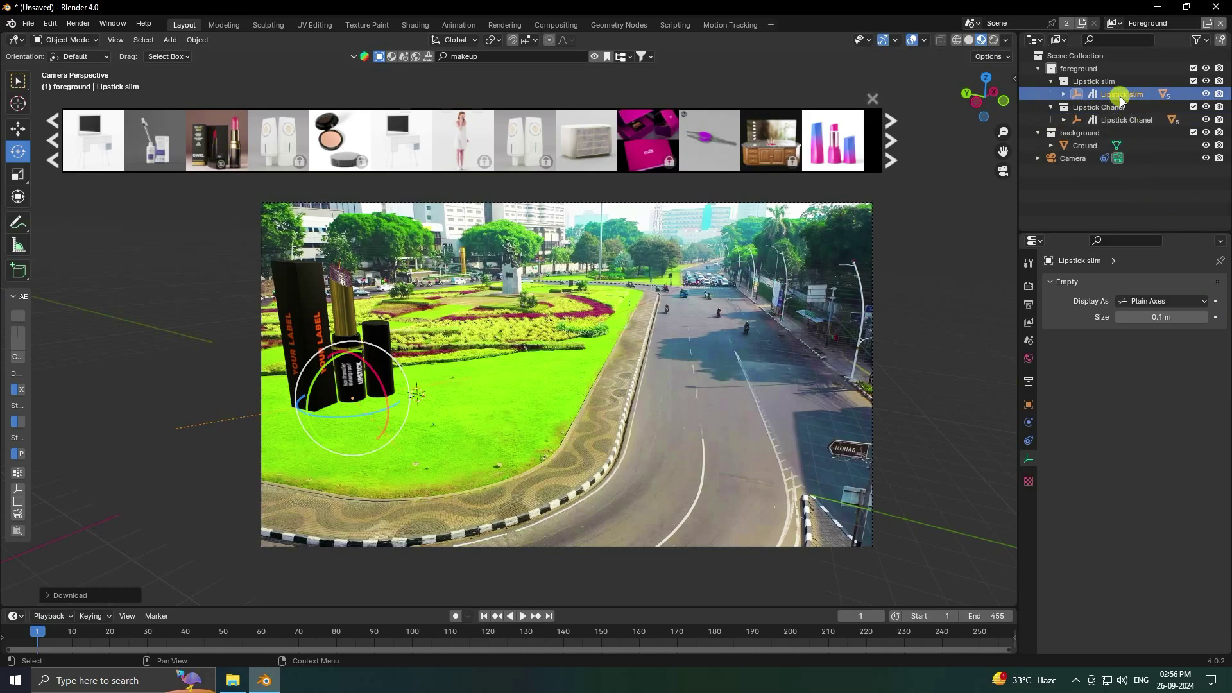
Scale the Lipstick Chanel model up until it is nearly as tall as the Lipstick slim model.
click(1128, 119)
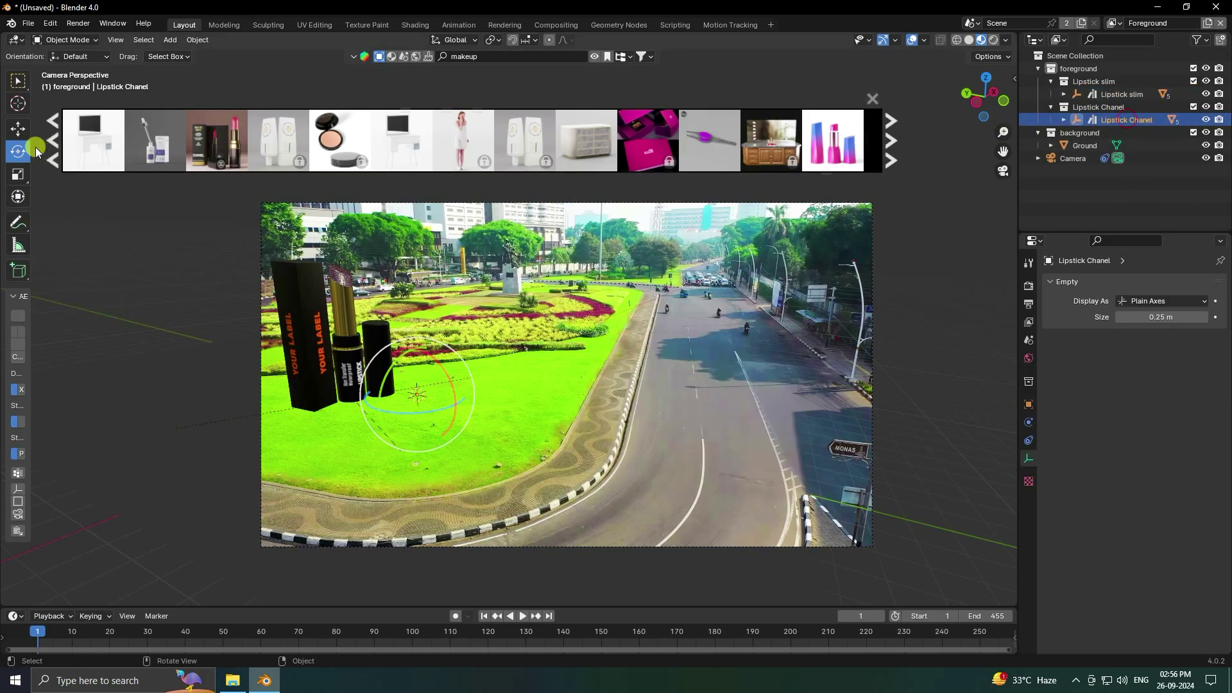
click(18, 128)
key(s)
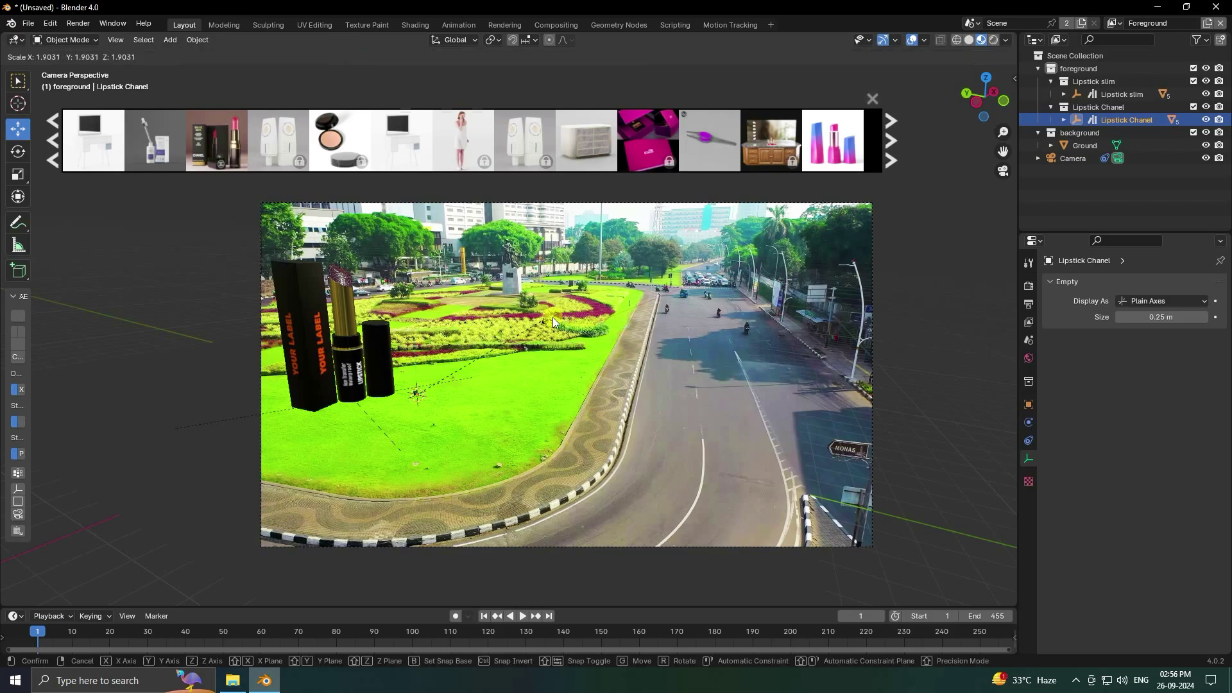
click(788, 286)
key(s)
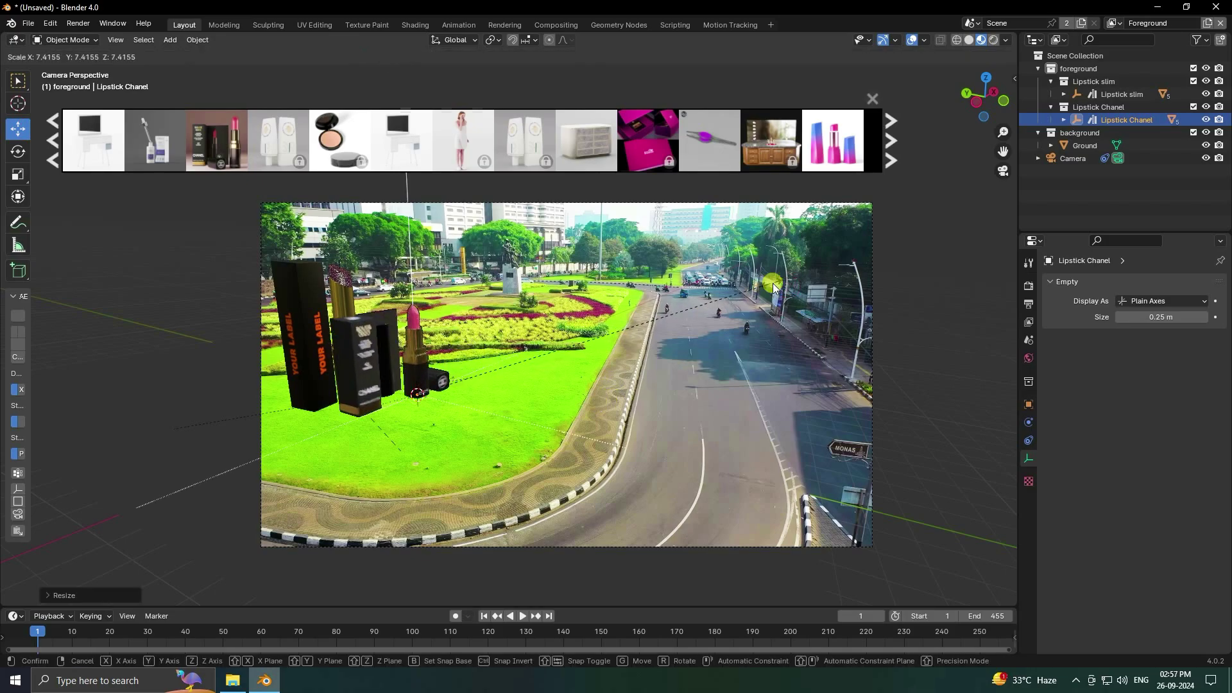
click(418, 401)
Move the Lipstick Chanel model across the lawn toward the road and rotate it about Z so the box front faces the camera.
key(g)
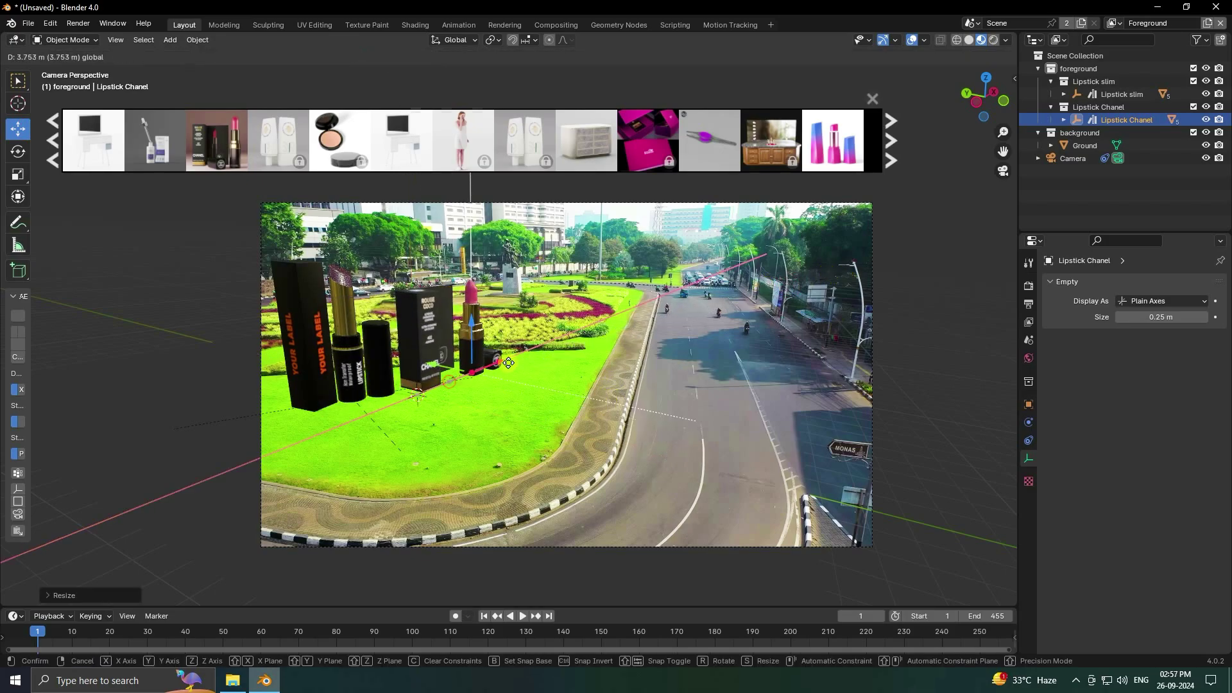
key(y)
right_click(489, 391)
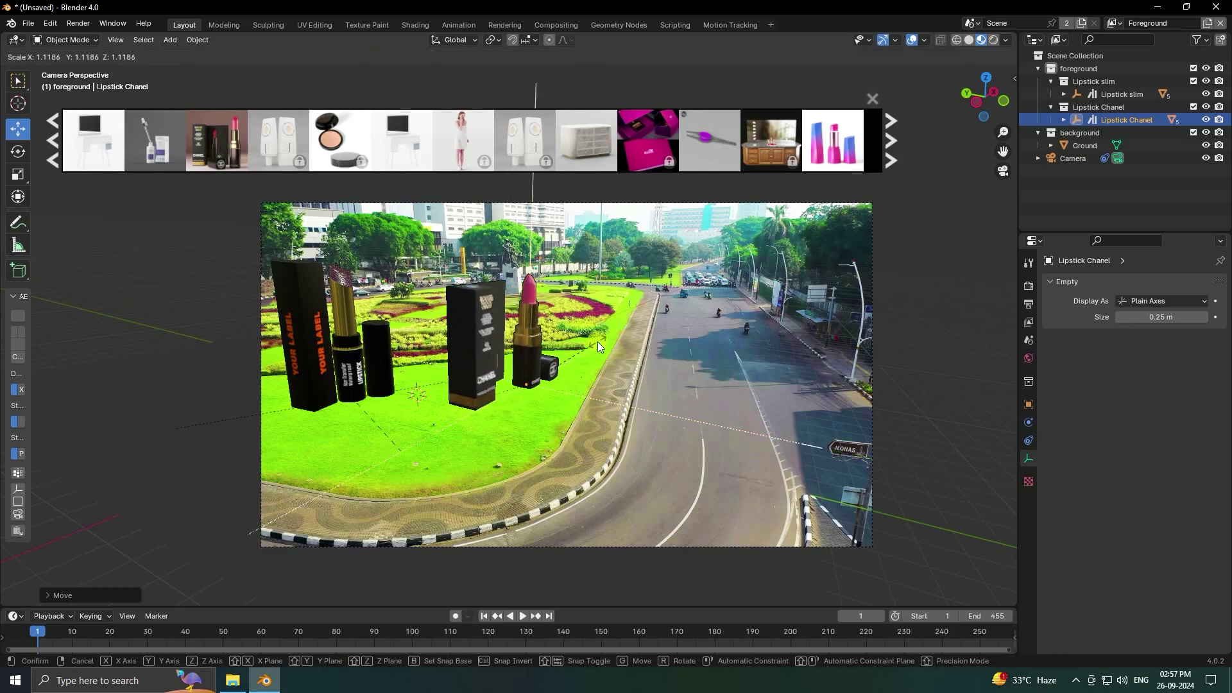
click(17, 152)
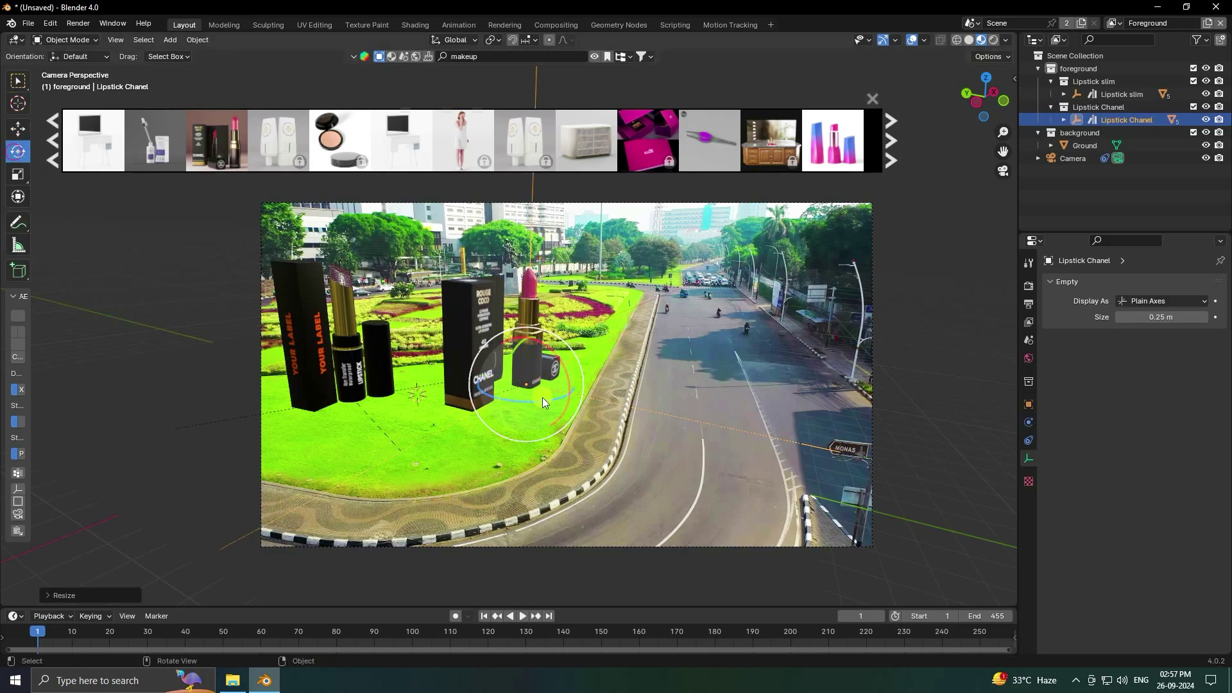
drag(544, 401, 530, 402)
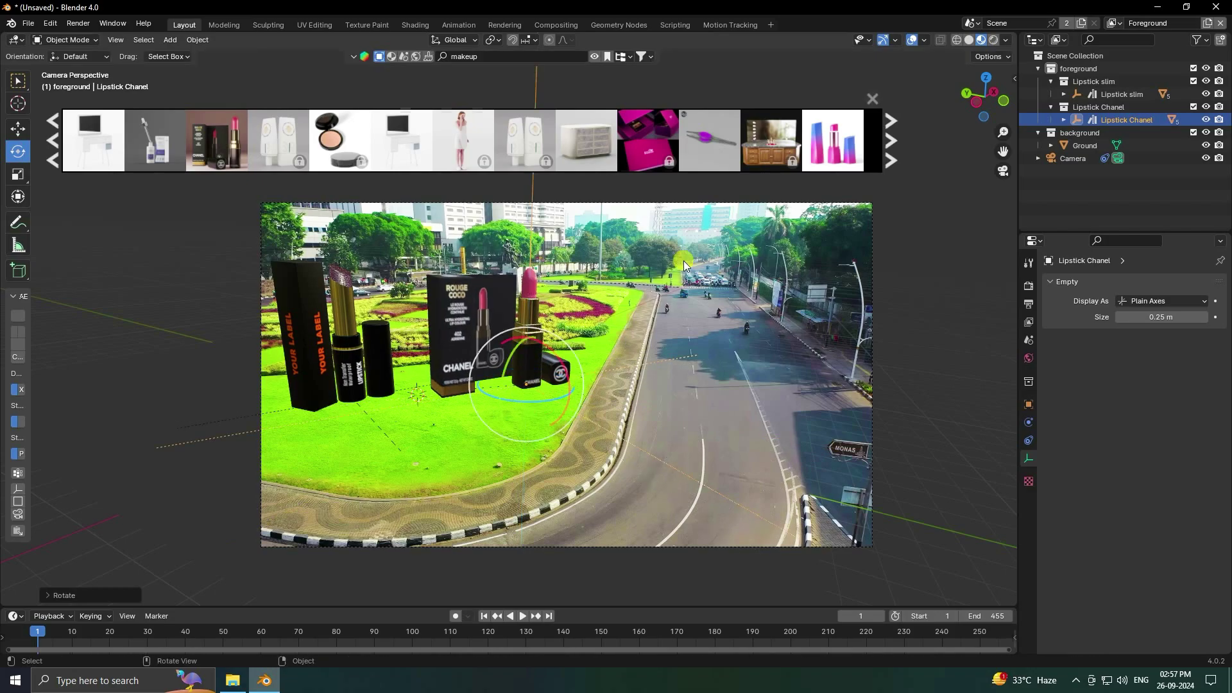
Browse further through the makeup assets and add the Beauty cream bottle container model to the scene.
click(891, 148)
click(891, 149)
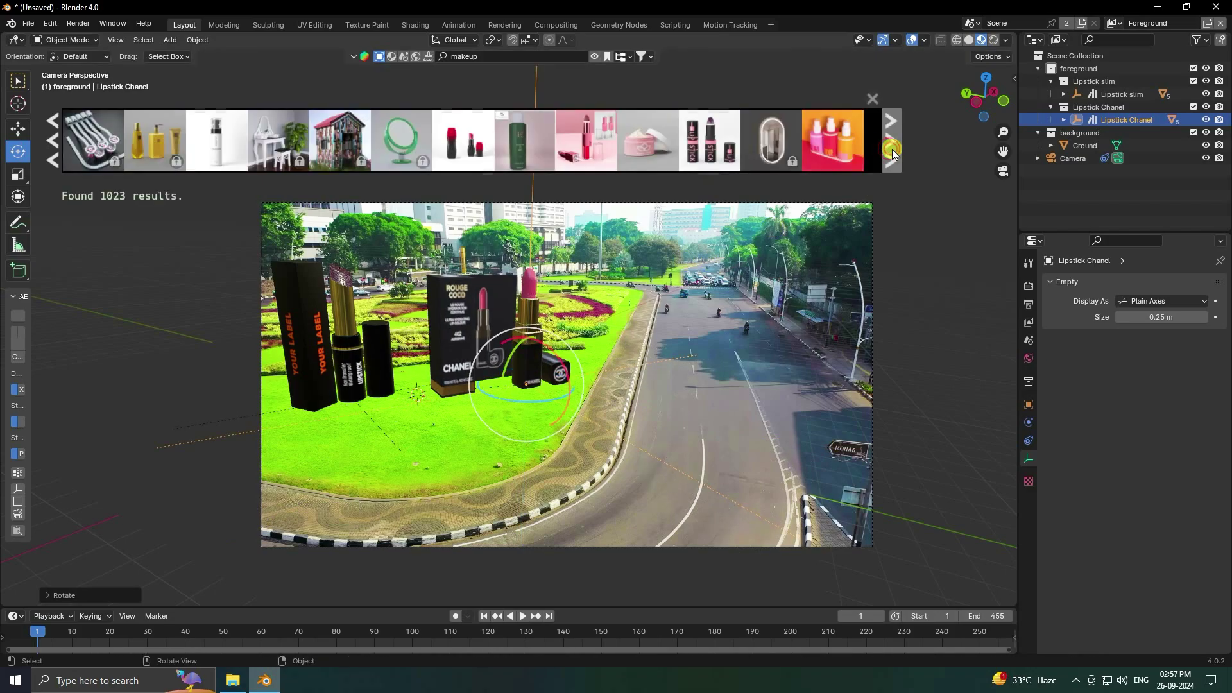
click(647, 143)
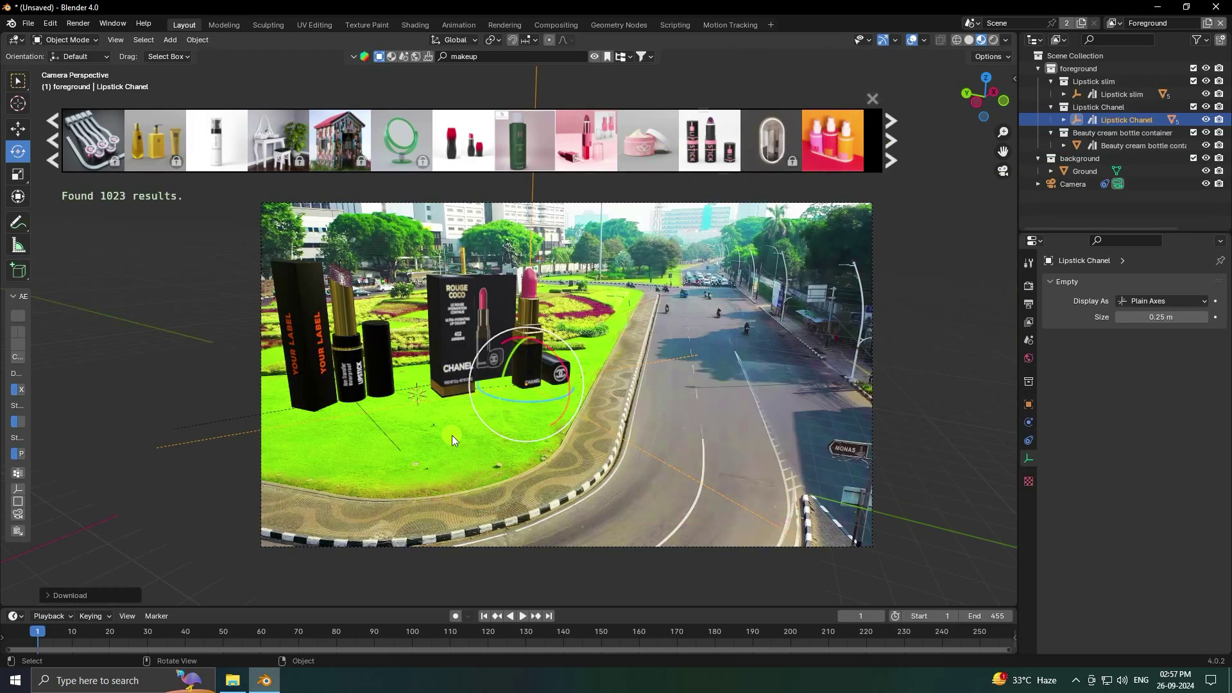
Scale the Beauty cream bottle container up to a size comparable with the lipstick models.
click(16, 128)
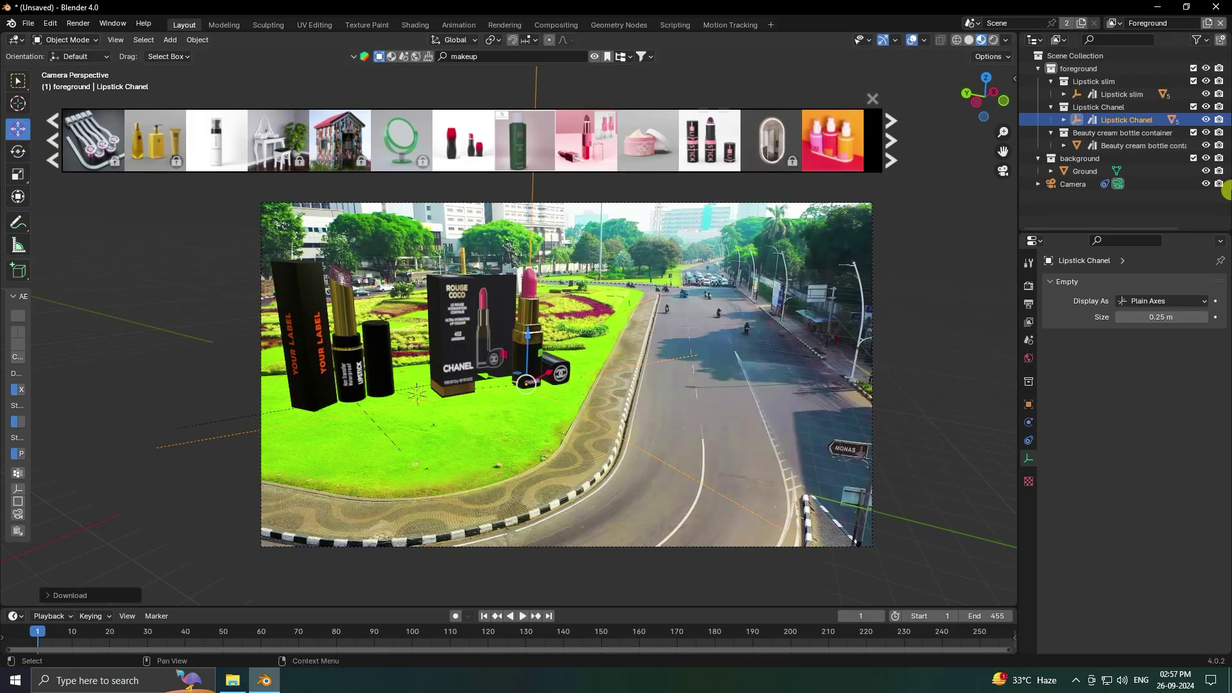
click(1130, 145)
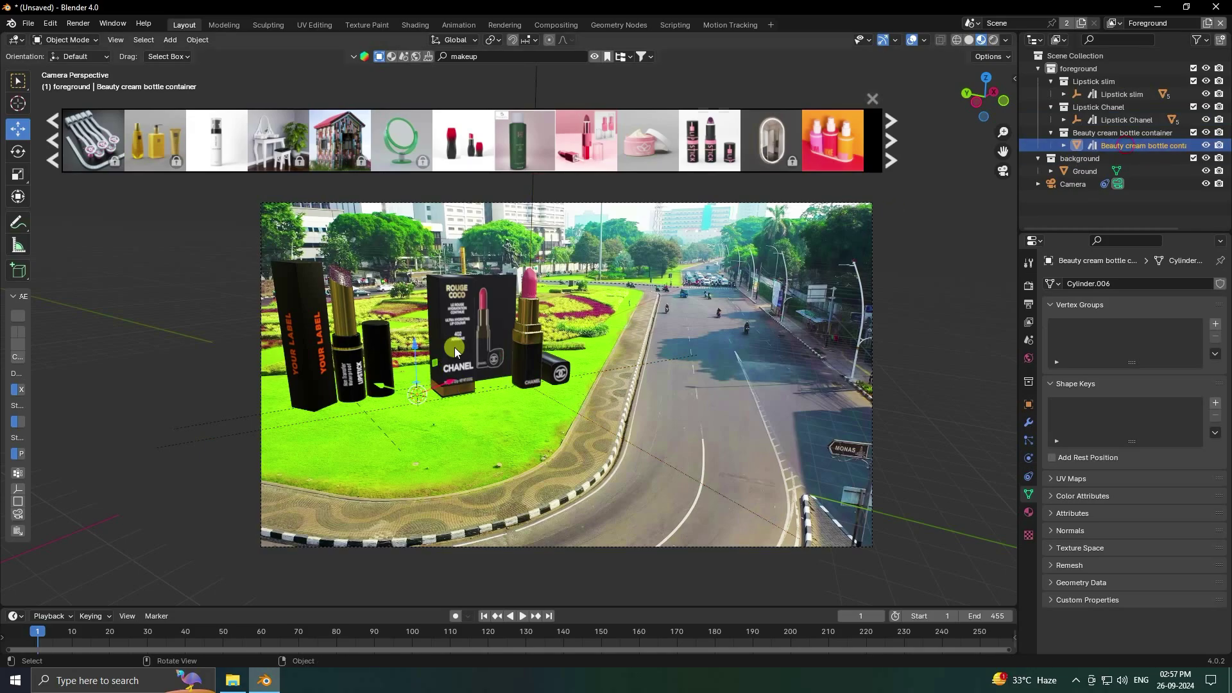
key(s)
click(720, 280)
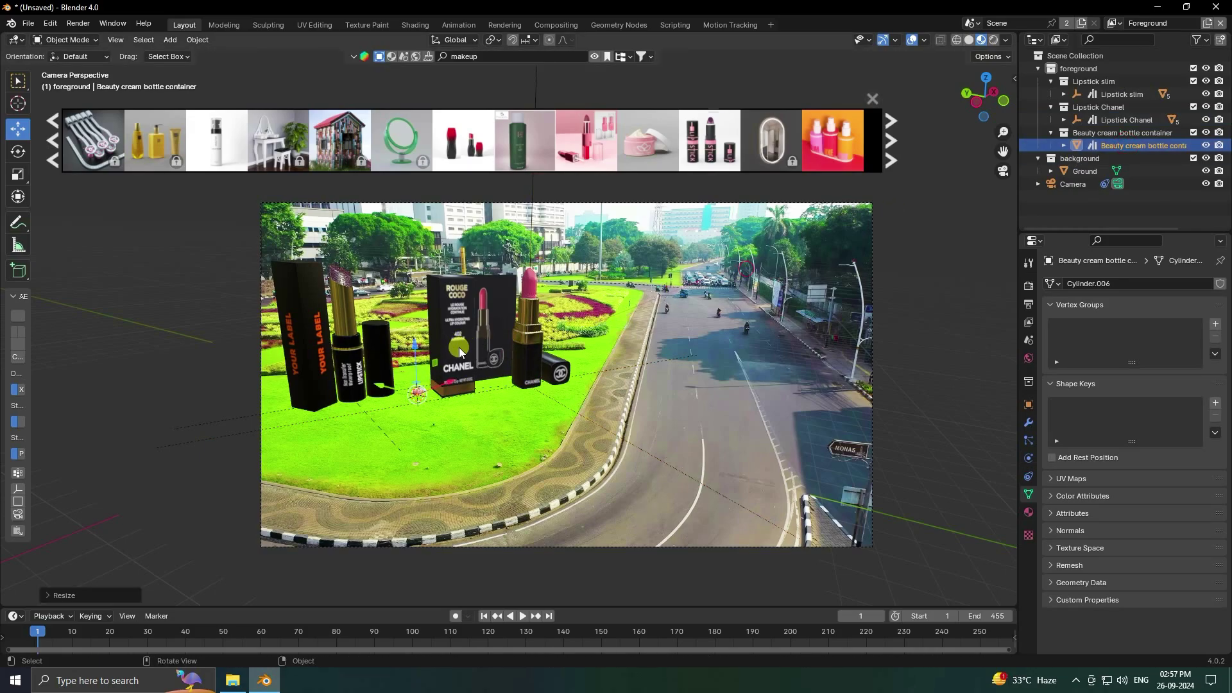
key(s)
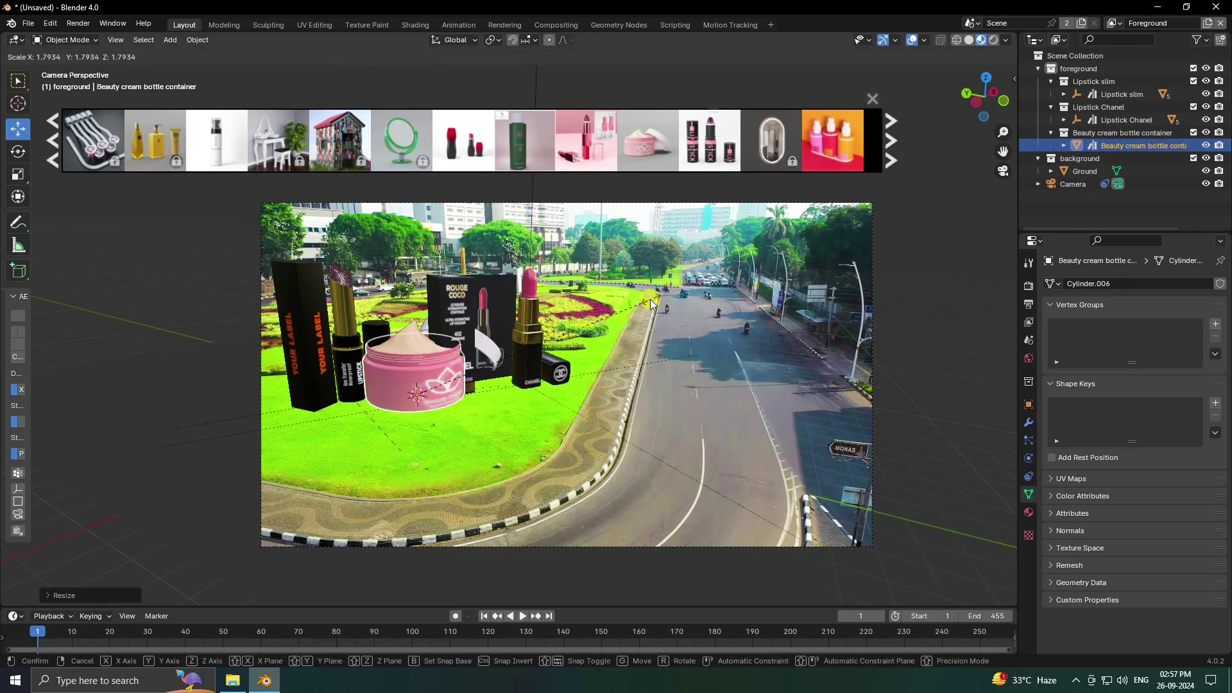
click(653, 298)
Move the Beauty cream bottle container in front of the Lipstick slim model and adjust its scale.
key(g)
click(513, 398)
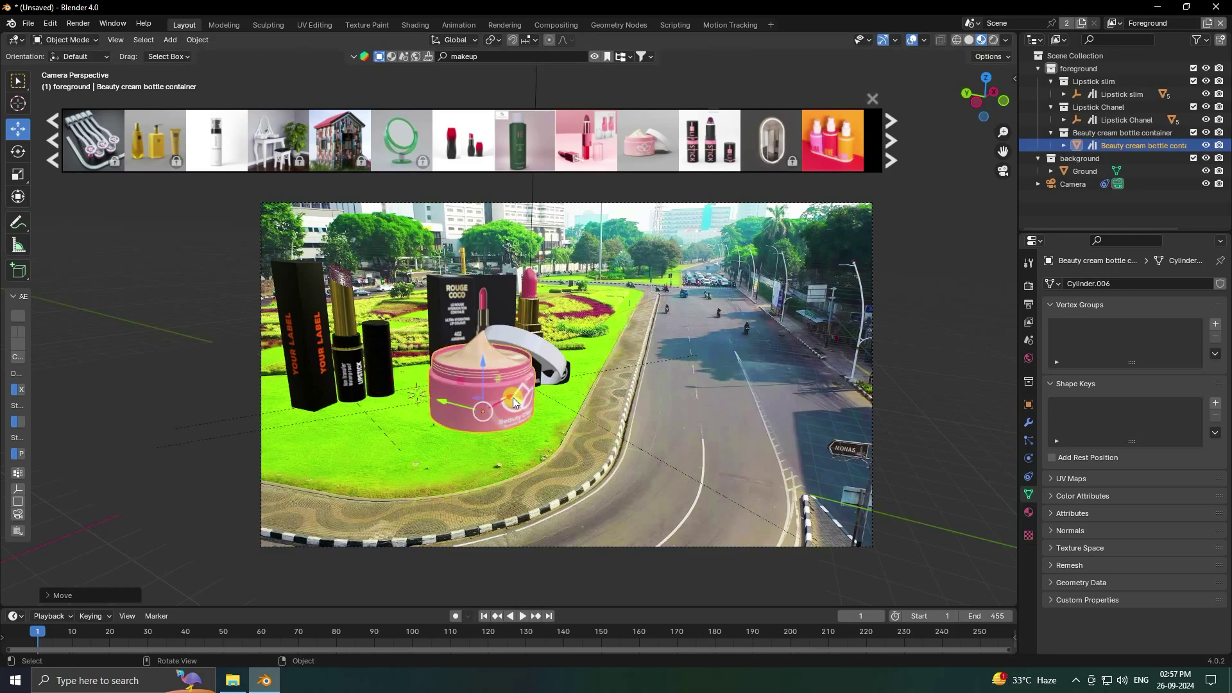
key(g)
click(409, 424)
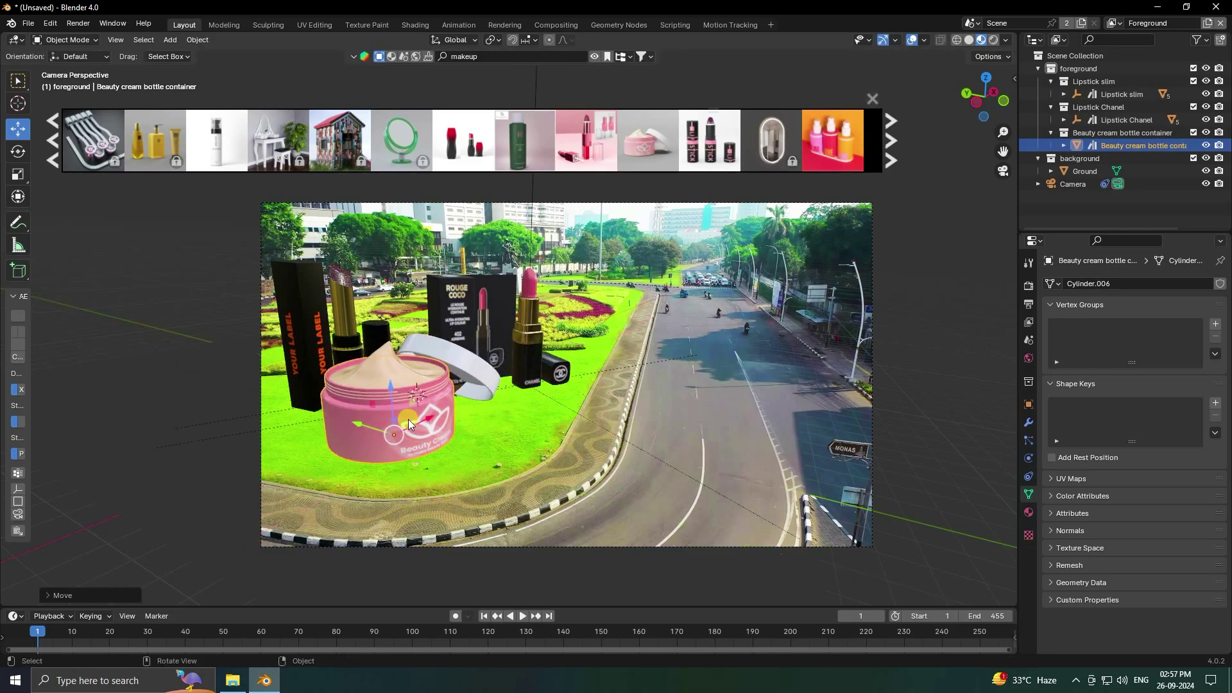
key(s)
click(482, 339)
Outside the camera view, shift the Beauty cream bottle container along the Y axis.
key(KP_0)
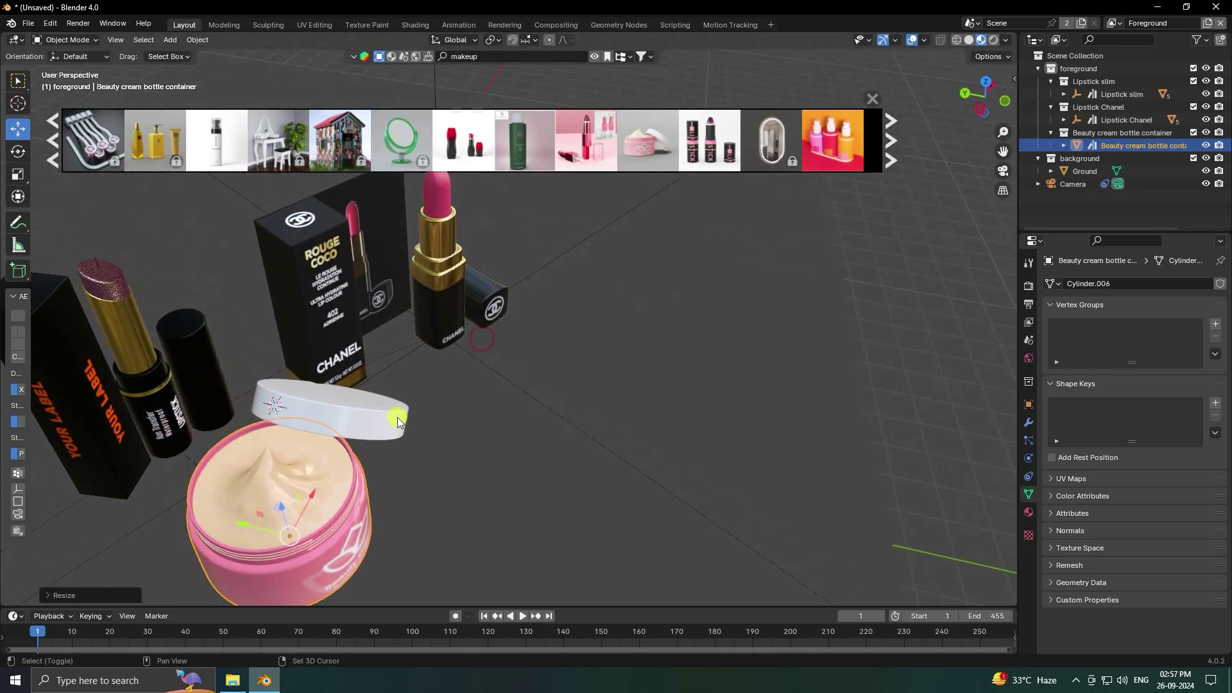
shift+middle_drag(398, 420, 484, 364)
key(g)
key(y)
click(375, 475)
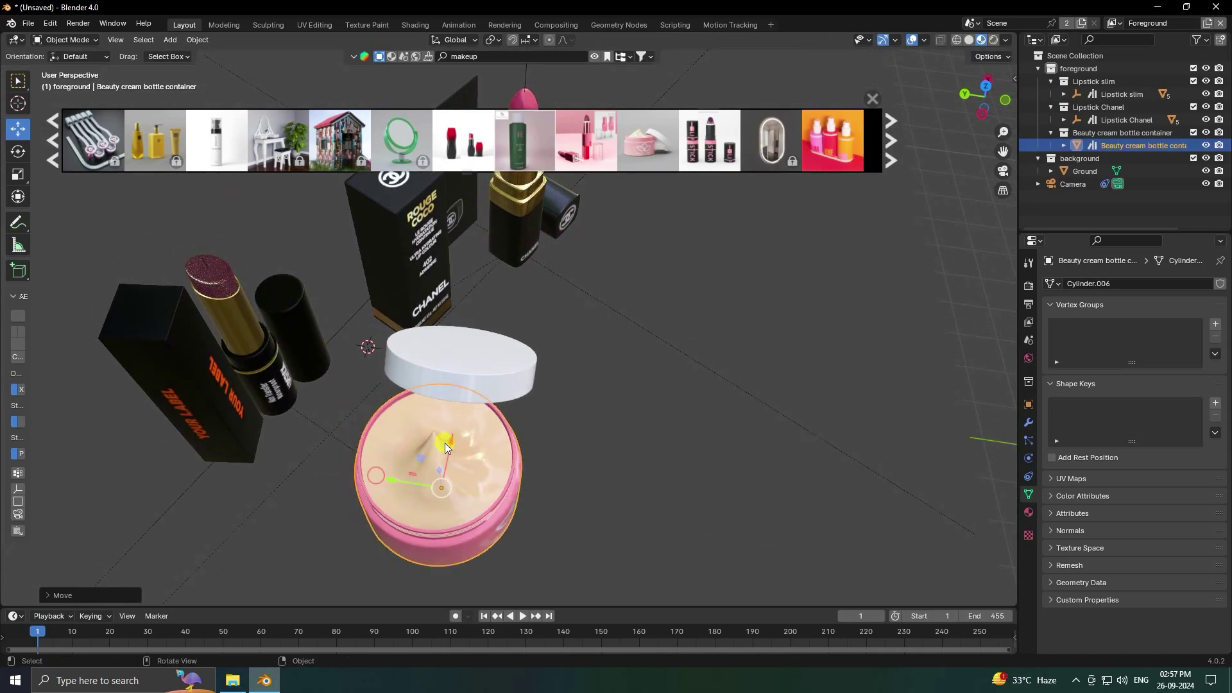
Rotate the cream jar about Z so its label faces the camera, and slide it along Y toward the Lipstick slim model.
click(18, 152)
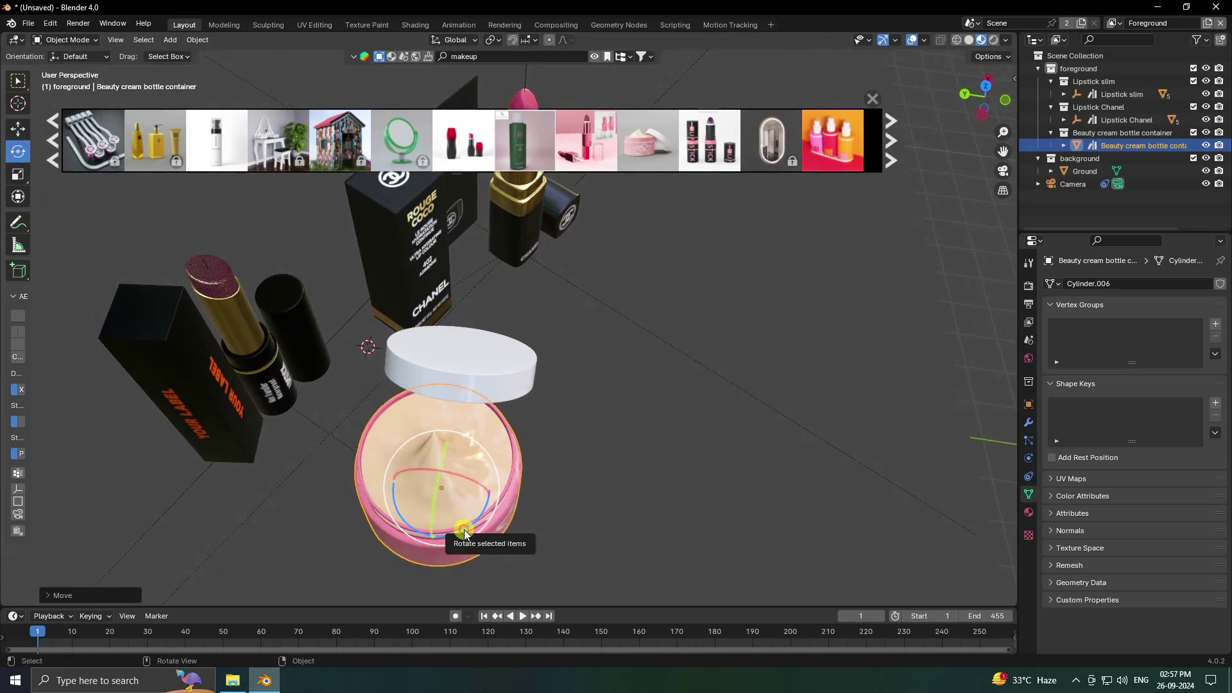
drag(465, 534, 416, 523)
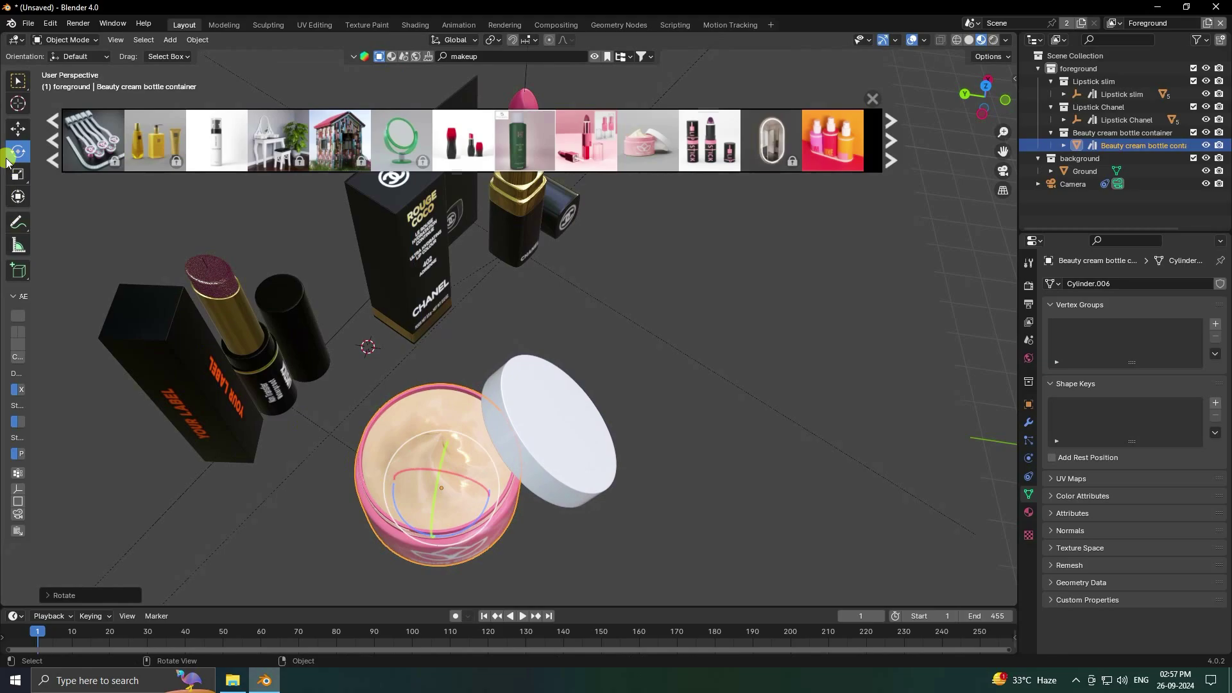
click(18, 129)
drag(398, 479, 348, 447)
key(KP_0)
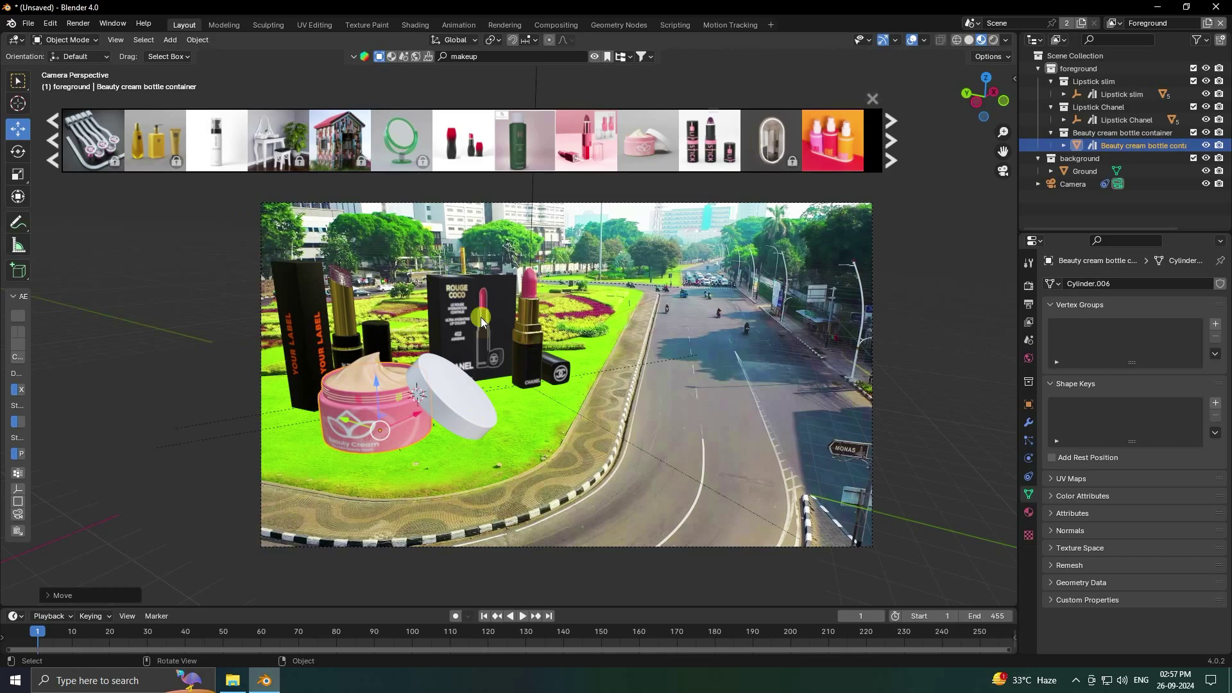
Add the LIpstick #10 model from the asset library and scale it up.
scroll(453, 313, up, 2)
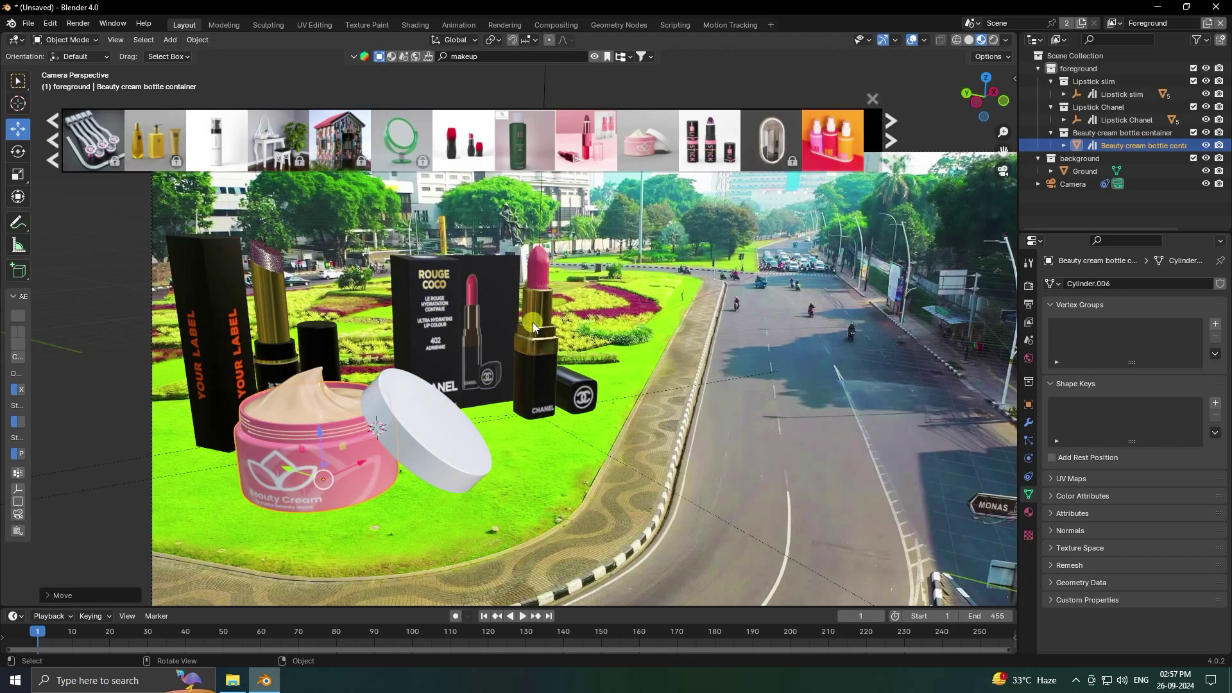
mouse_move(672, 149)
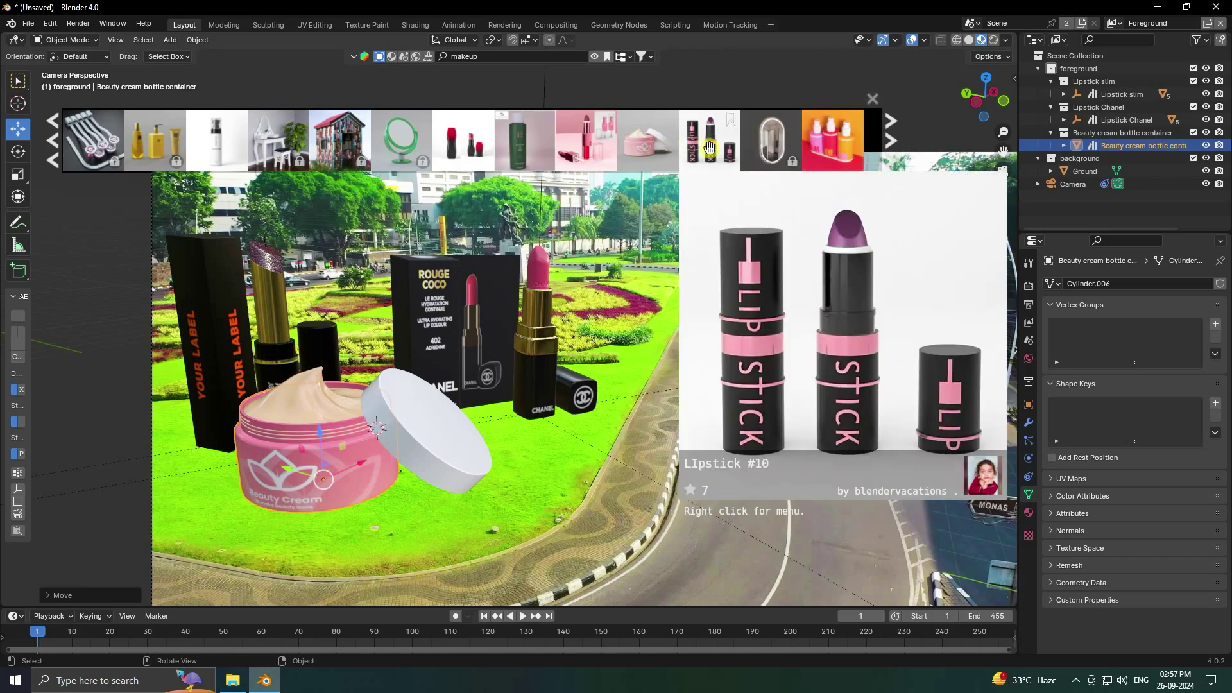
click(710, 148)
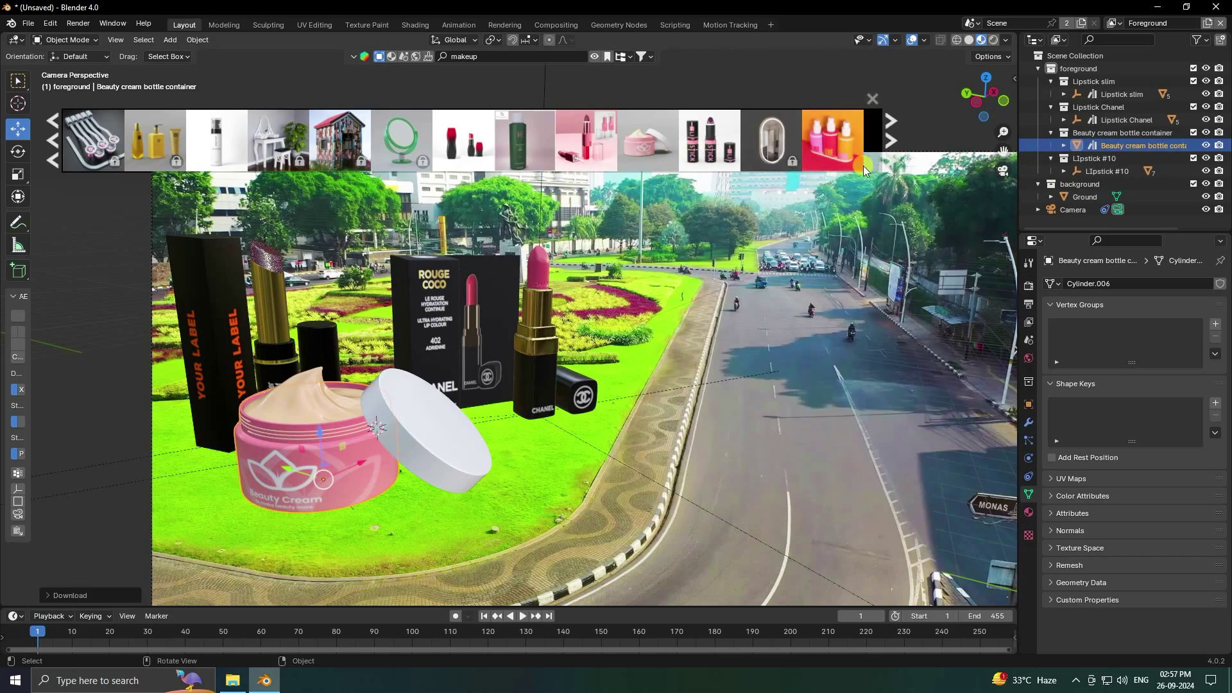
click(1082, 172)
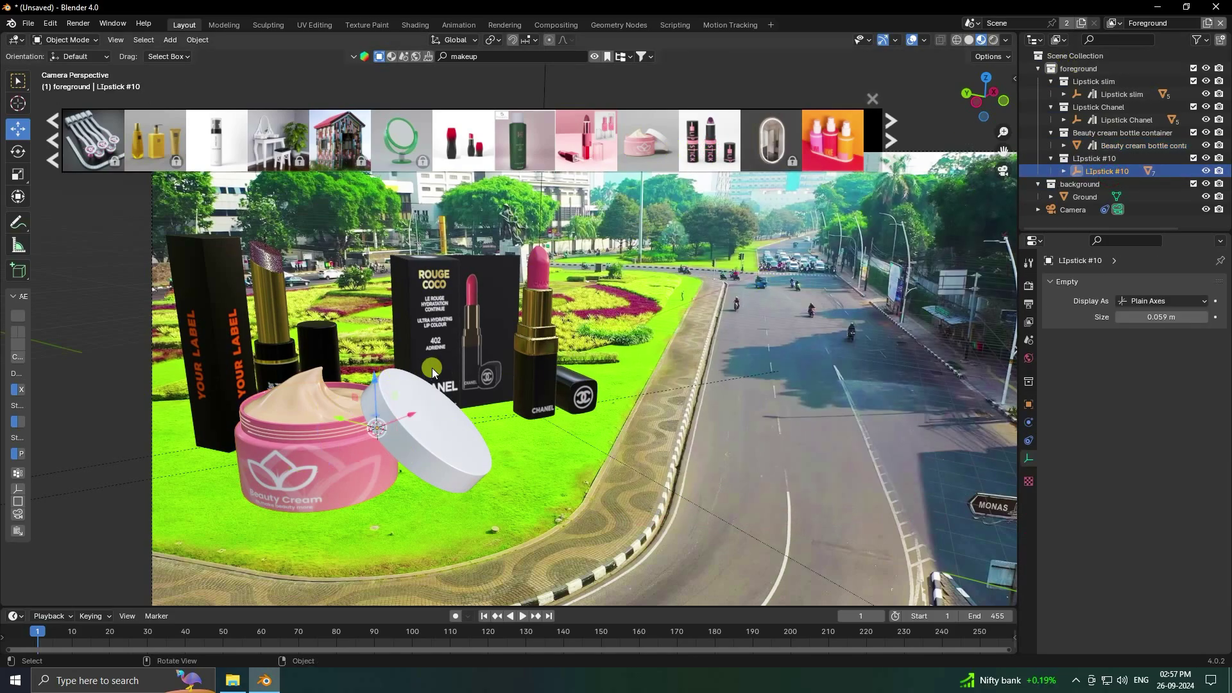
key(s)
click(533, 333)
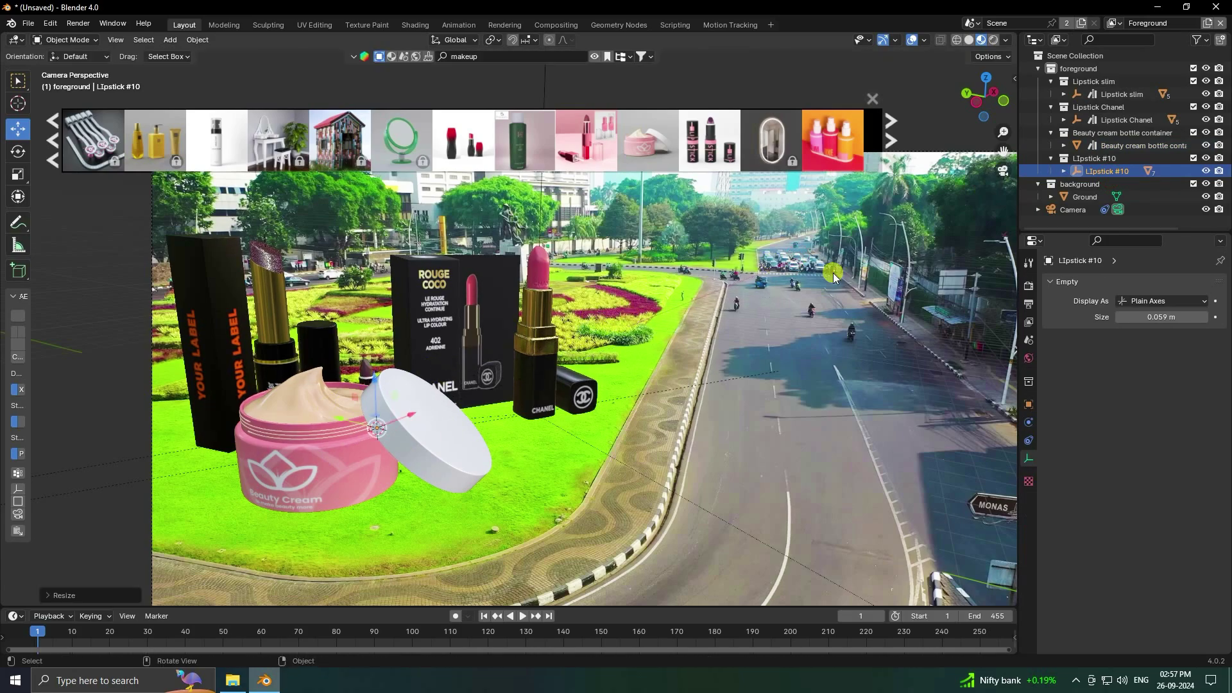
Move the LIpstick #10 model along the Y axis to the road side of the cream jar and rotate it slightly about Z.
key(g)
key(y)
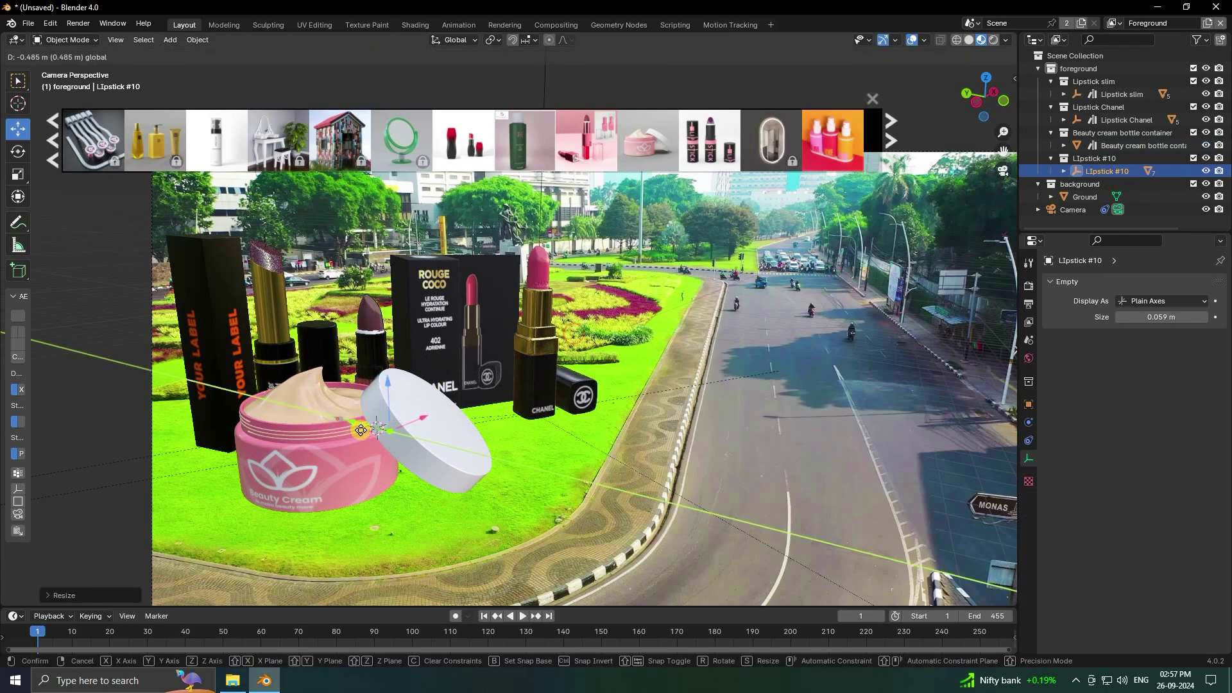
click(499, 463)
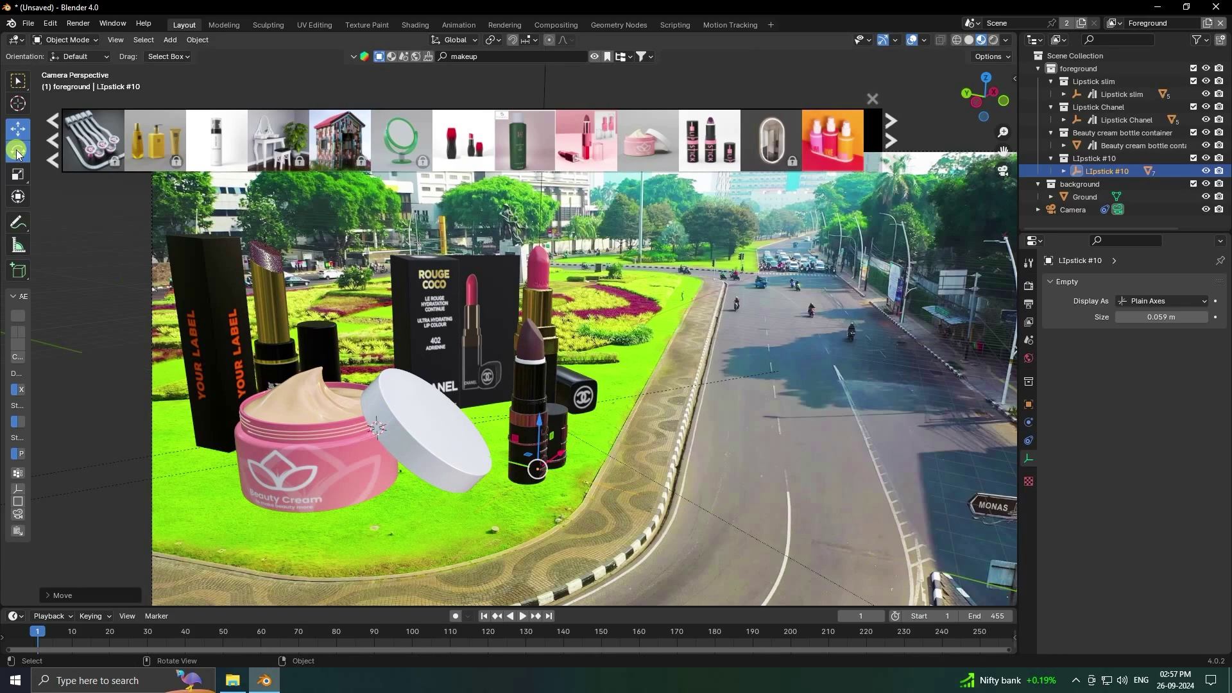
click(17, 151)
mouse_move(537, 487)
mouse_down()
mouse_move(515, 482)
mouse_move(544, 487)
mouse_move(534, 489)
mouse_up()
click(18, 129)
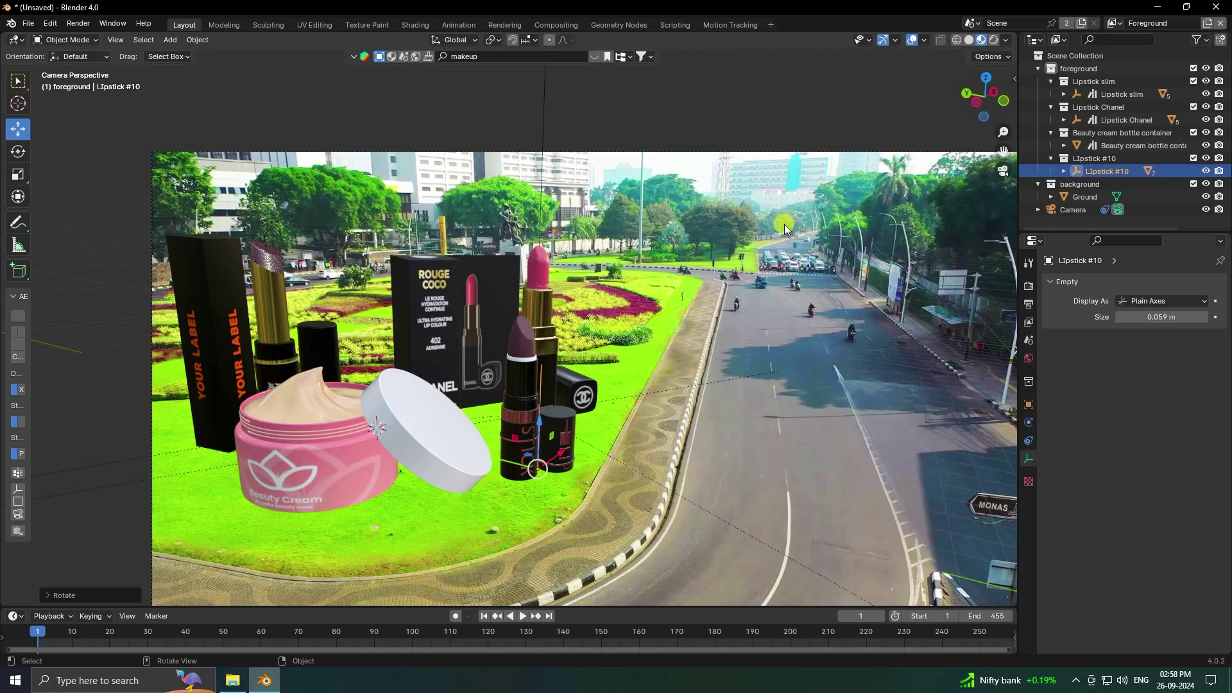
With the viewport in solid shading outside the camera view, add a text object and scale it up to about 9.4.
middle_drag(523, 117, 584, 198)
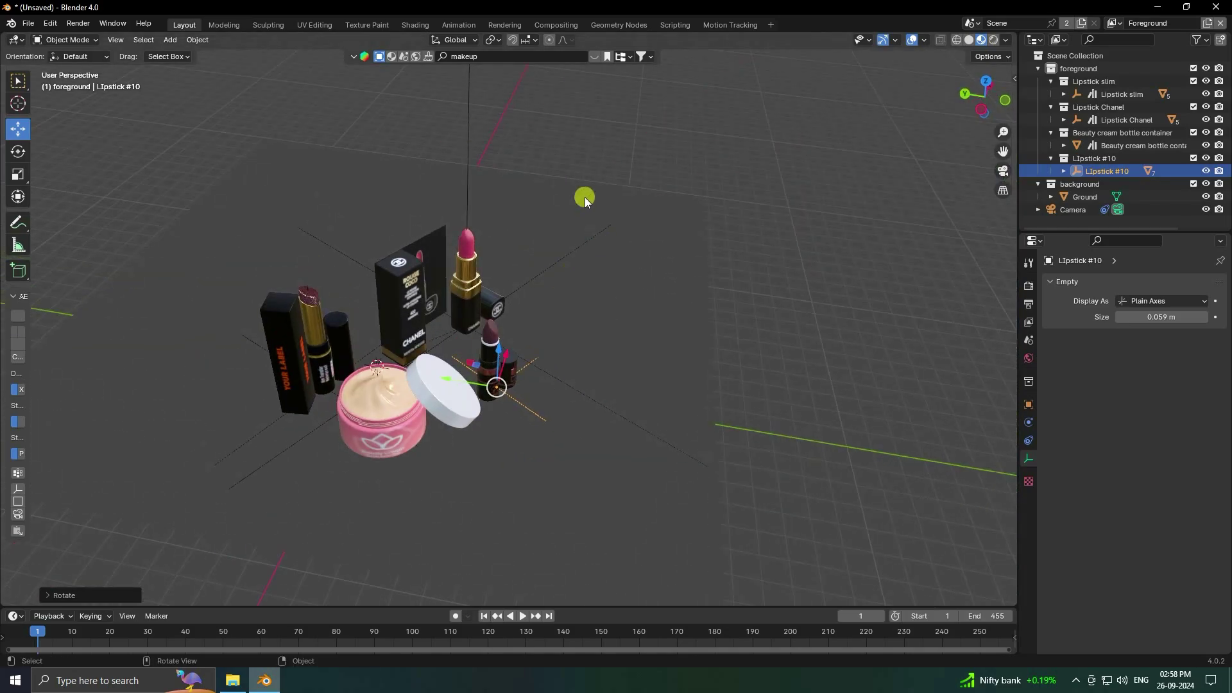
click(969, 40)
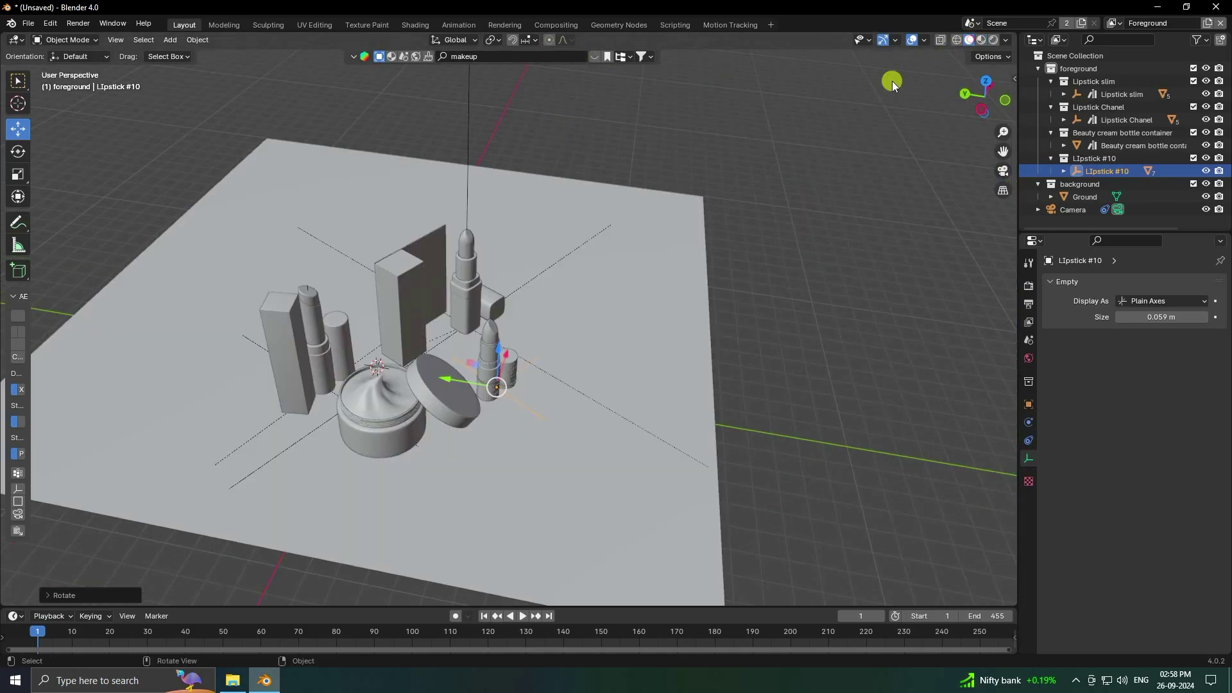
click(170, 40)
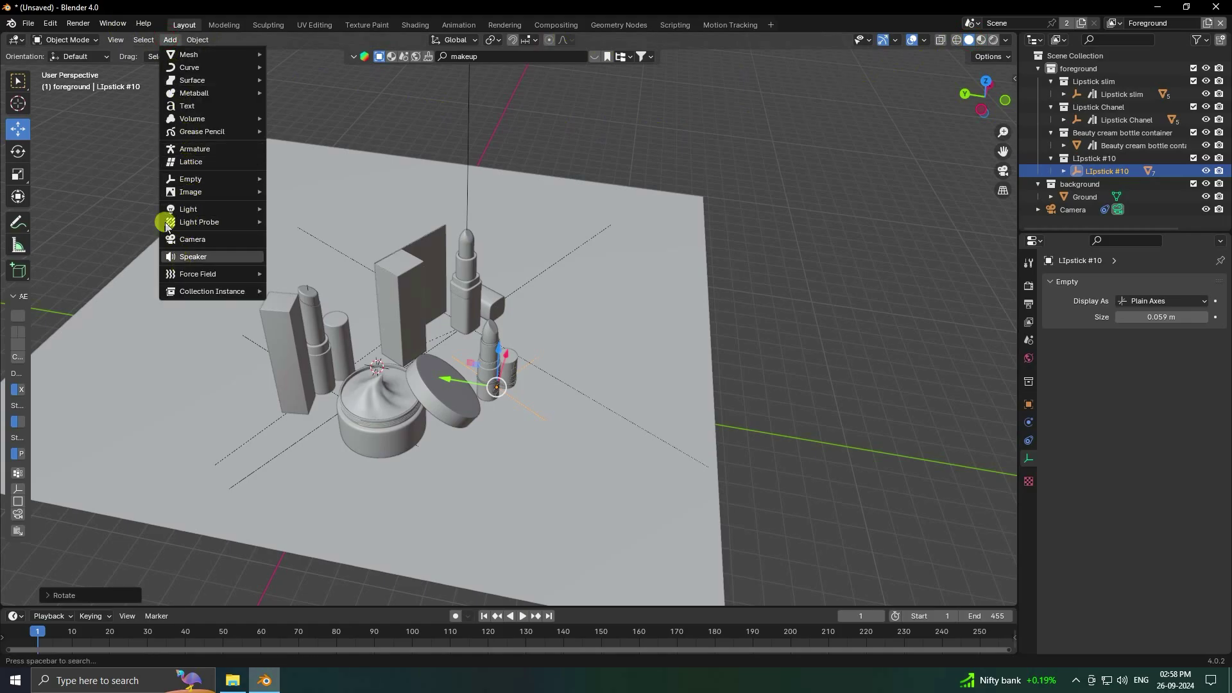
click(184, 107)
middle_drag(182, 105, 425, 307)
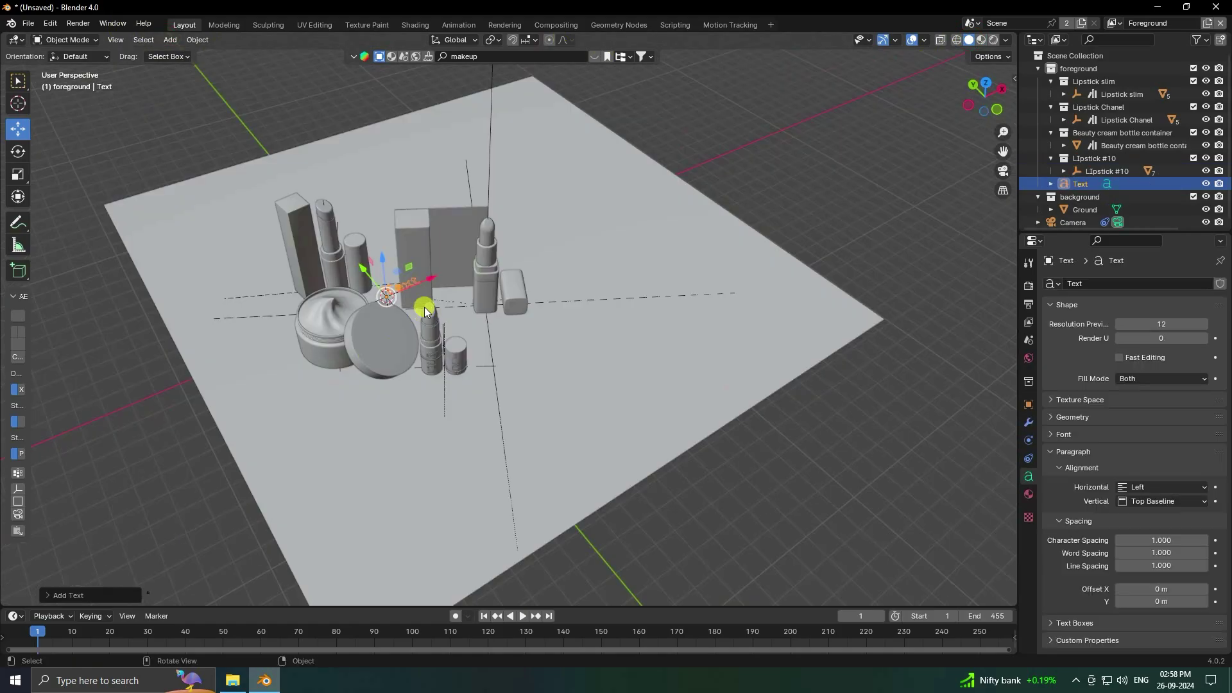
key(s)
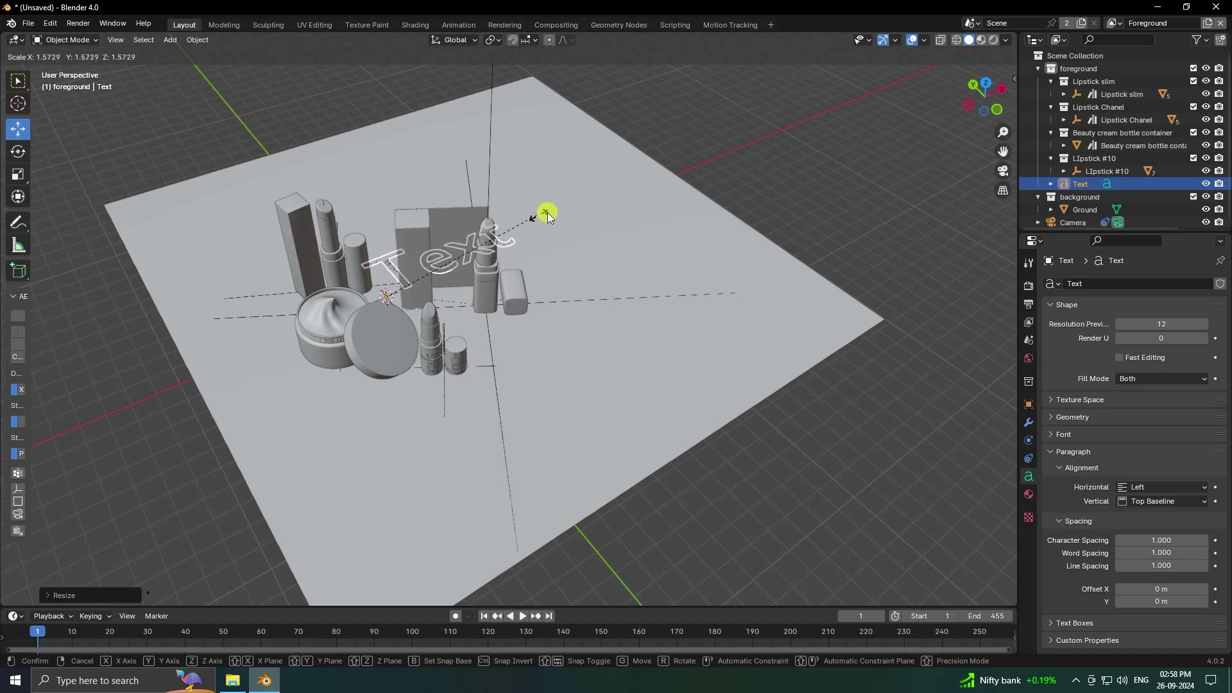
click(751, 154)
Stand the text upright and turn it toward the camera by setting its rotation to X 90° and Z -90°.
click(29, 161)
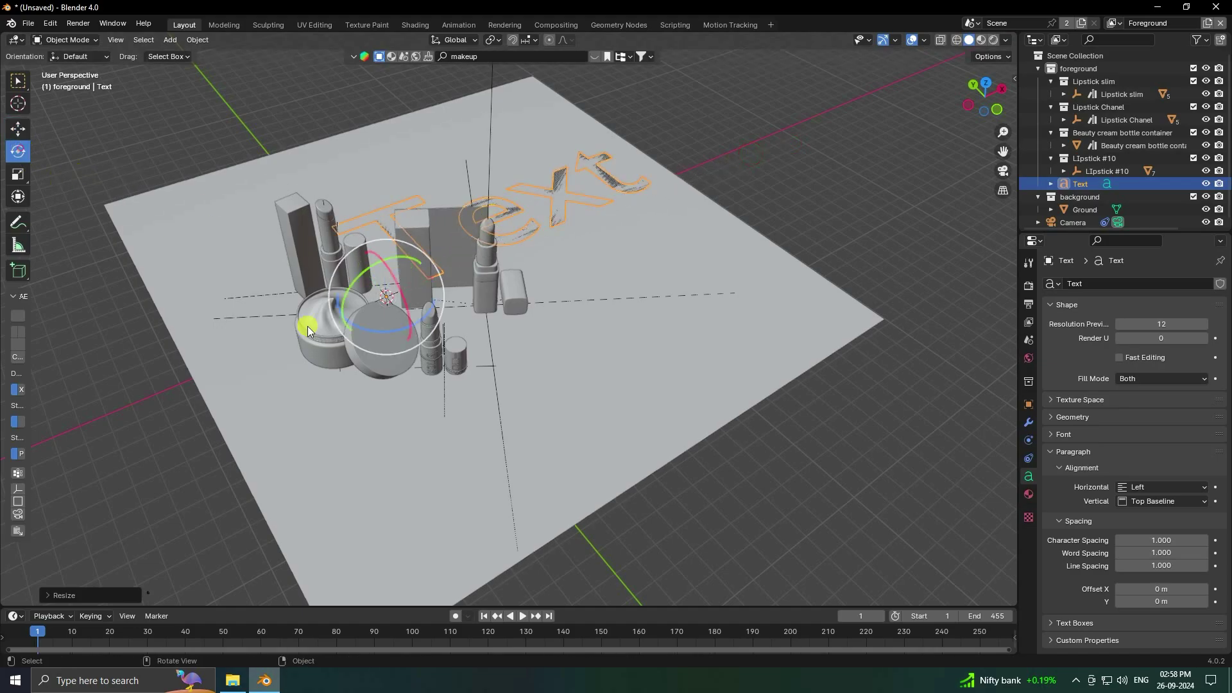
click(1028, 402)
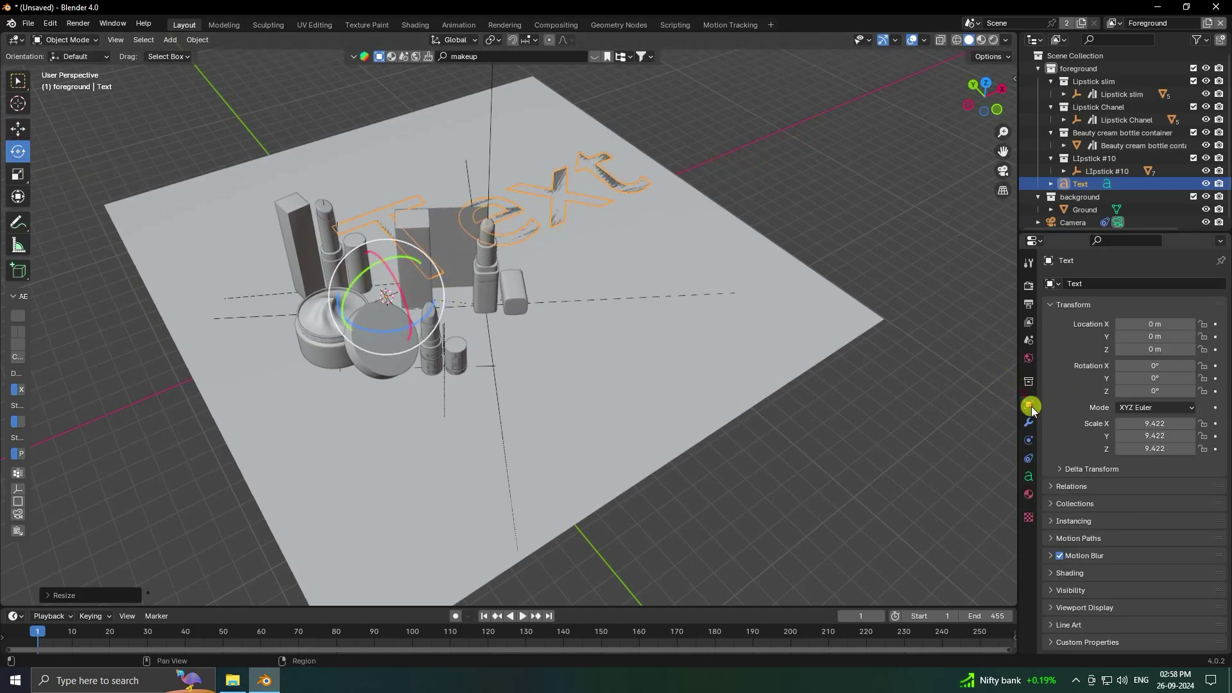
drag(1150, 366, 234, 393)
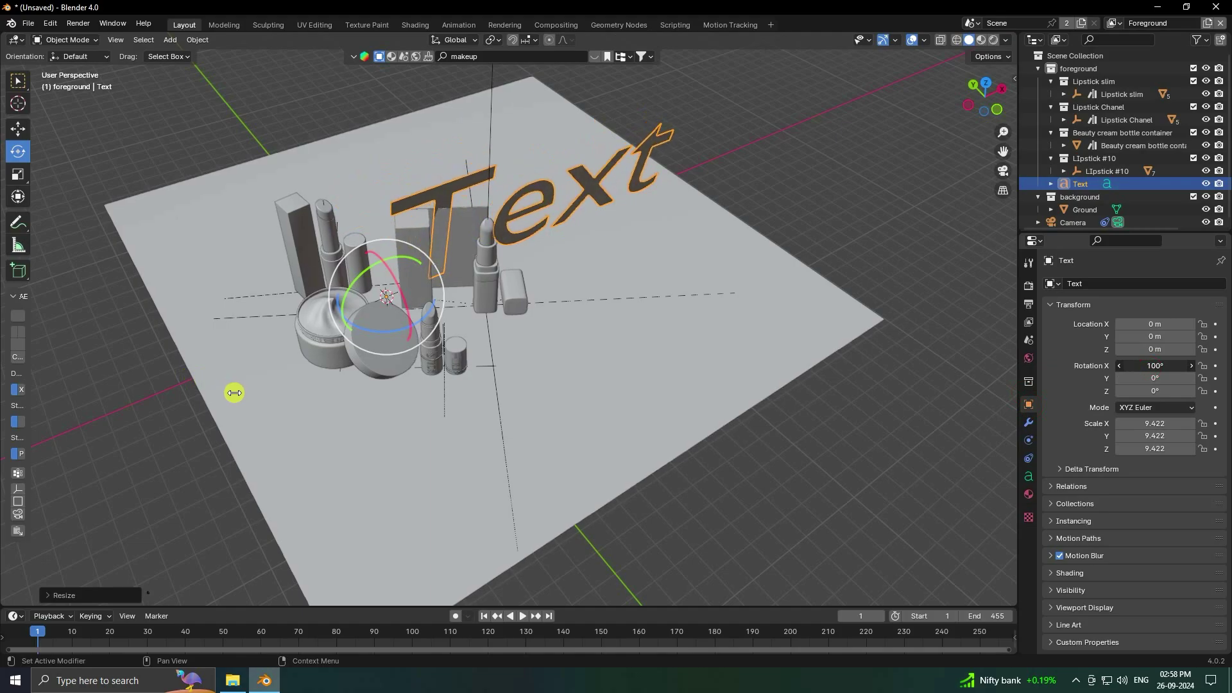
key(Return)
mouse_move(1150, 378)
mouse_down()
mouse_move(170, 379)
mouse_move(198, 391)
mouse_move(1149, 380)
mouse_up()
drag(1149, 390, 1093, 409)
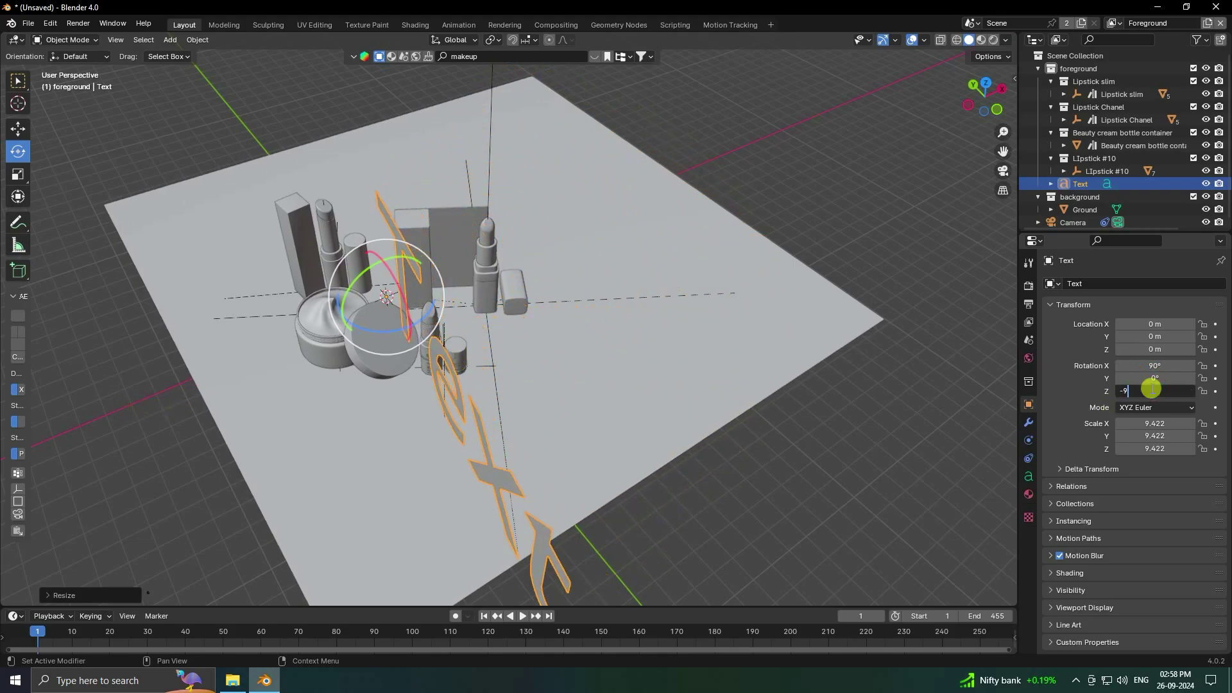
key(Return)
Move the text object along the X axis to about 7.9 m, behind the makeup models.
middle_drag(394, 421, 610, 334)
click(18, 128)
middle_drag(360, 334, 410, 319)
drag(405, 319, 537, 300)
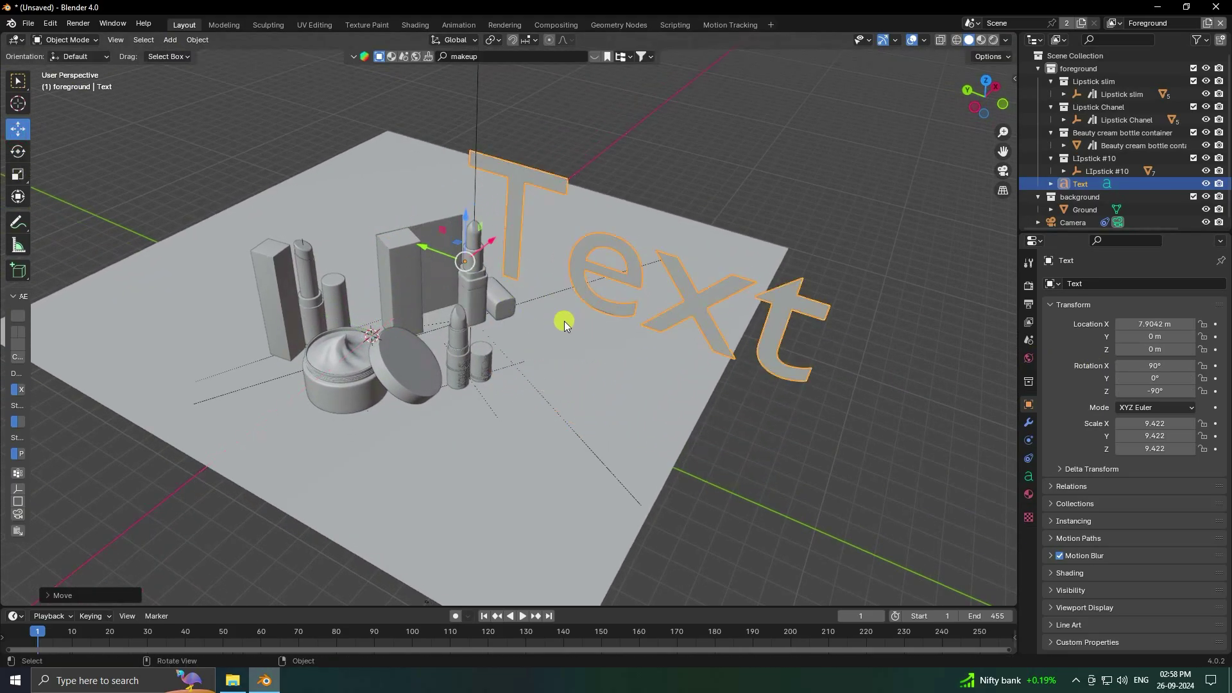
In the camera view, raise the text along Z to about 3.3 m and scale it down to about 6.85.
key(KP_0)
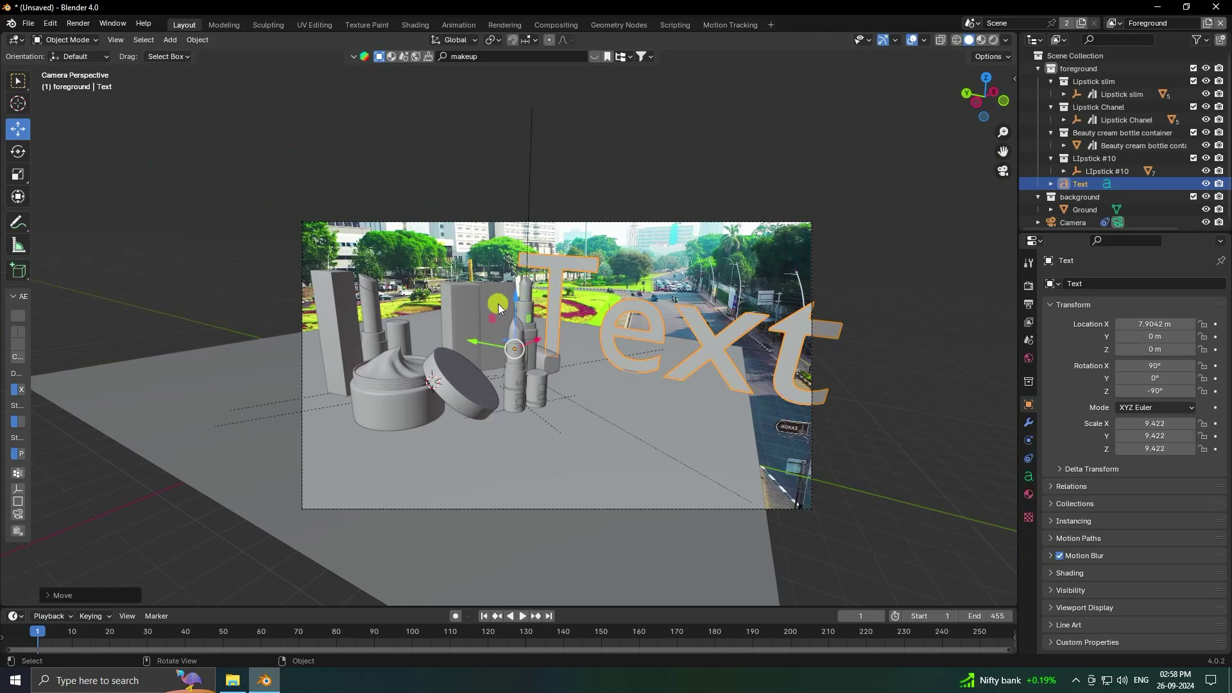
key(g)
key(z)
click(699, 175)
key(s)
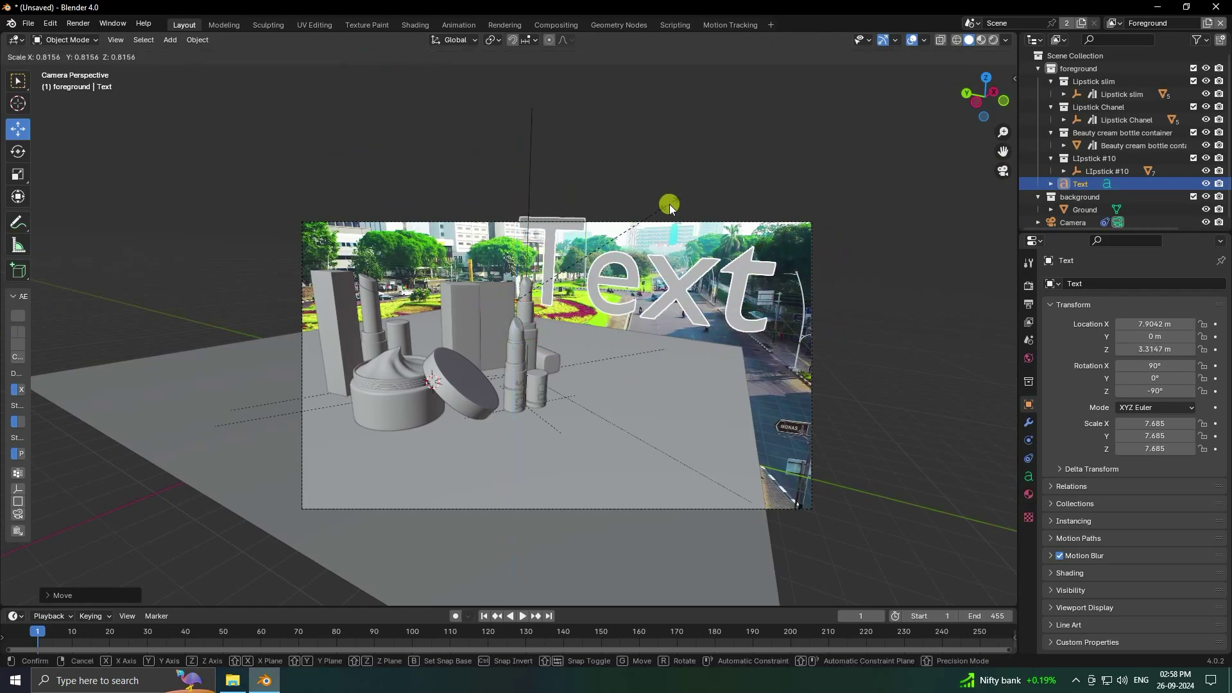
click(654, 214)
Set the text's horizontal alignment to Center, and reposition it farther toward the road side along Y and slightly higher on Z.
key(KP_0)
scroll(668, 308, up, 2)
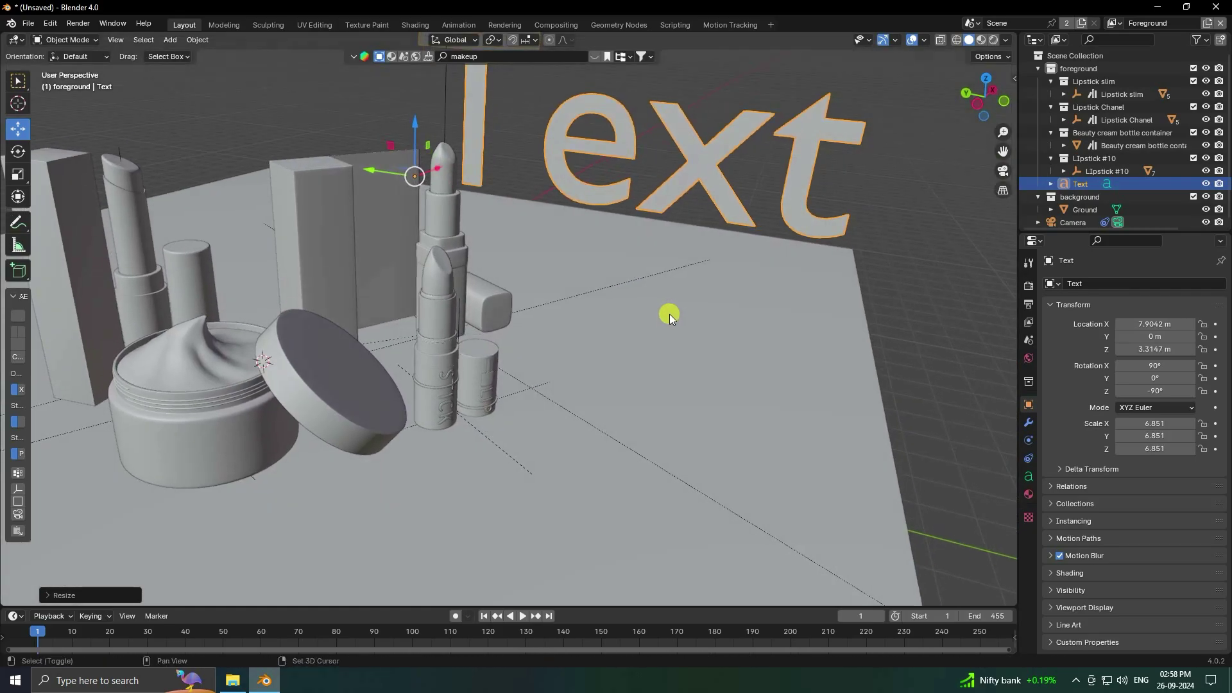
middle_drag(669, 314, 499, 414)
click(1027, 477)
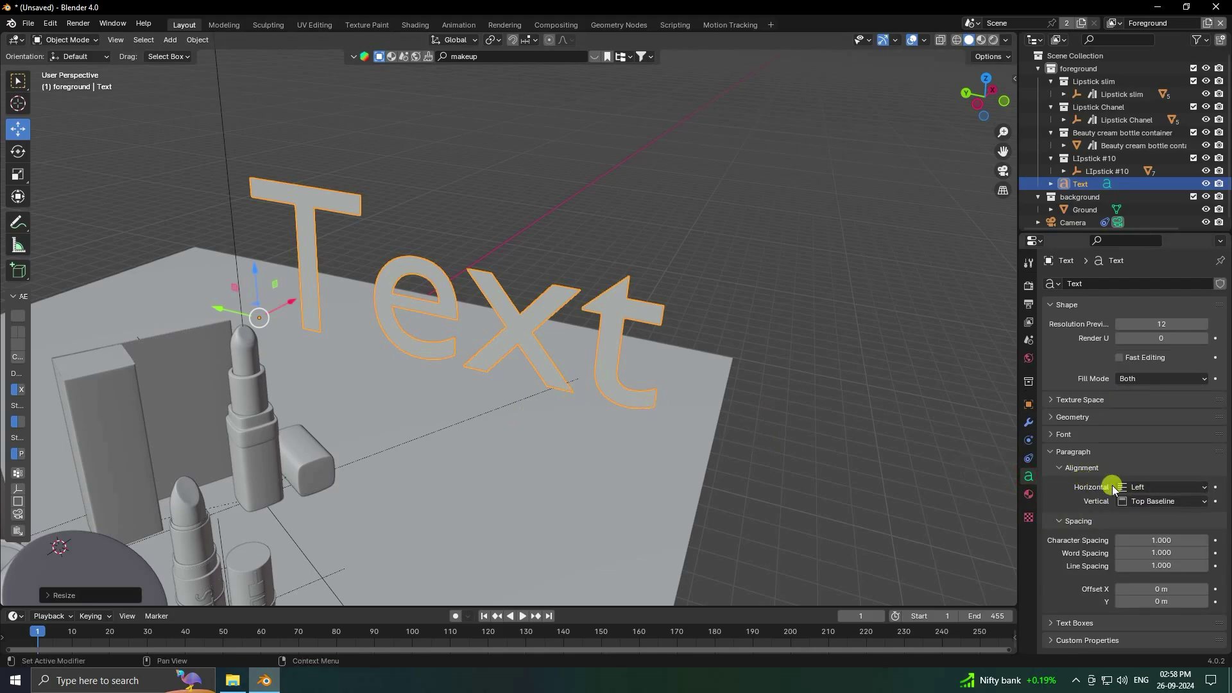
click(1149, 488)
click(1149, 513)
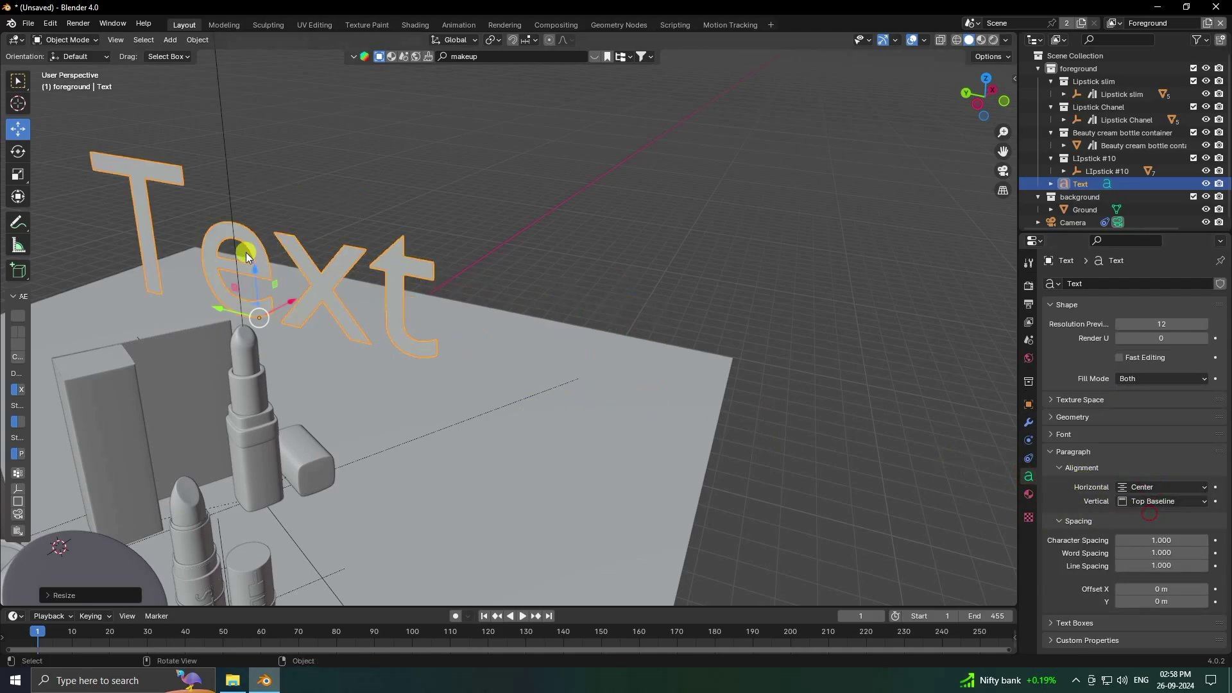
drag(221, 307, 461, 376)
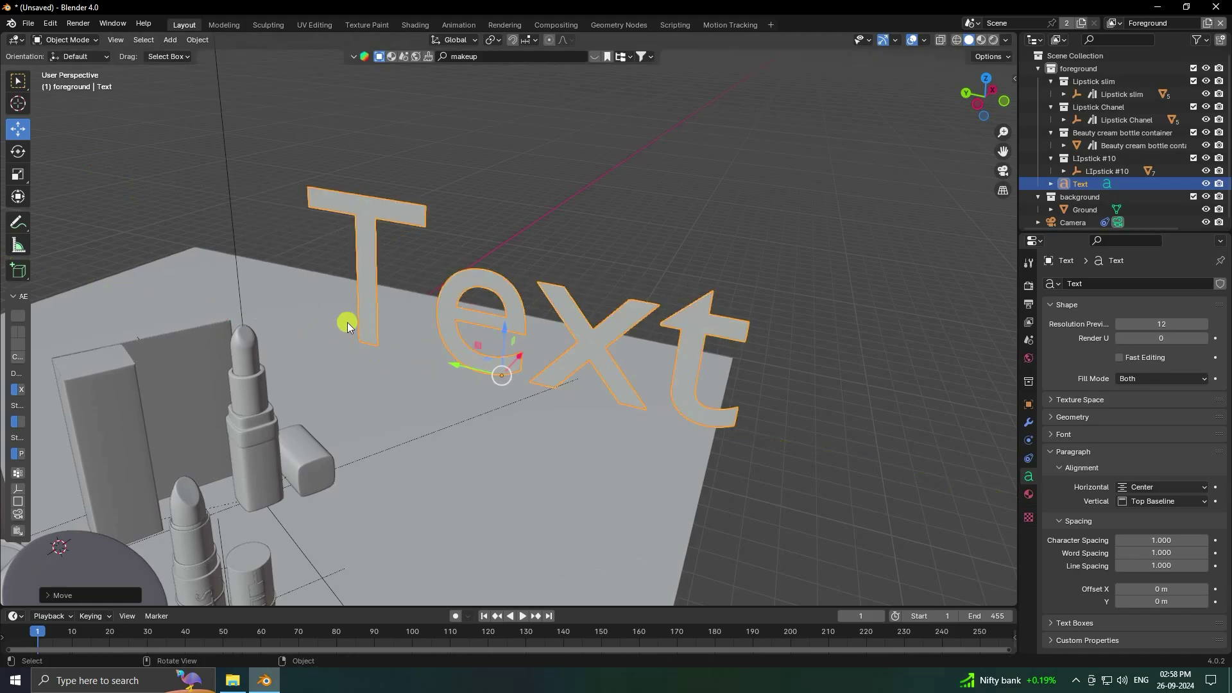
drag(507, 331, 507, 300)
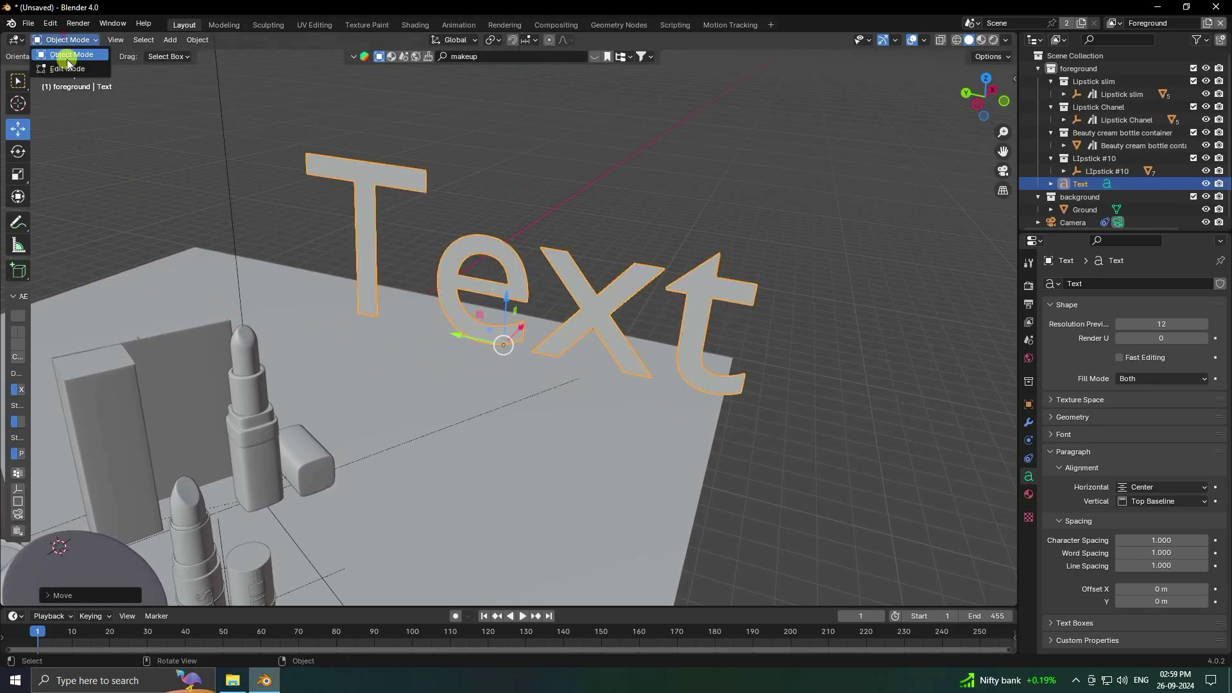
Replace the default text with "Sale" on the first line and "30%off" on the second, and return to Object Mode.
click(67, 69)
key(BackSpace)
key(BackSpace)
key(BackSpace)
key(BackSpace)
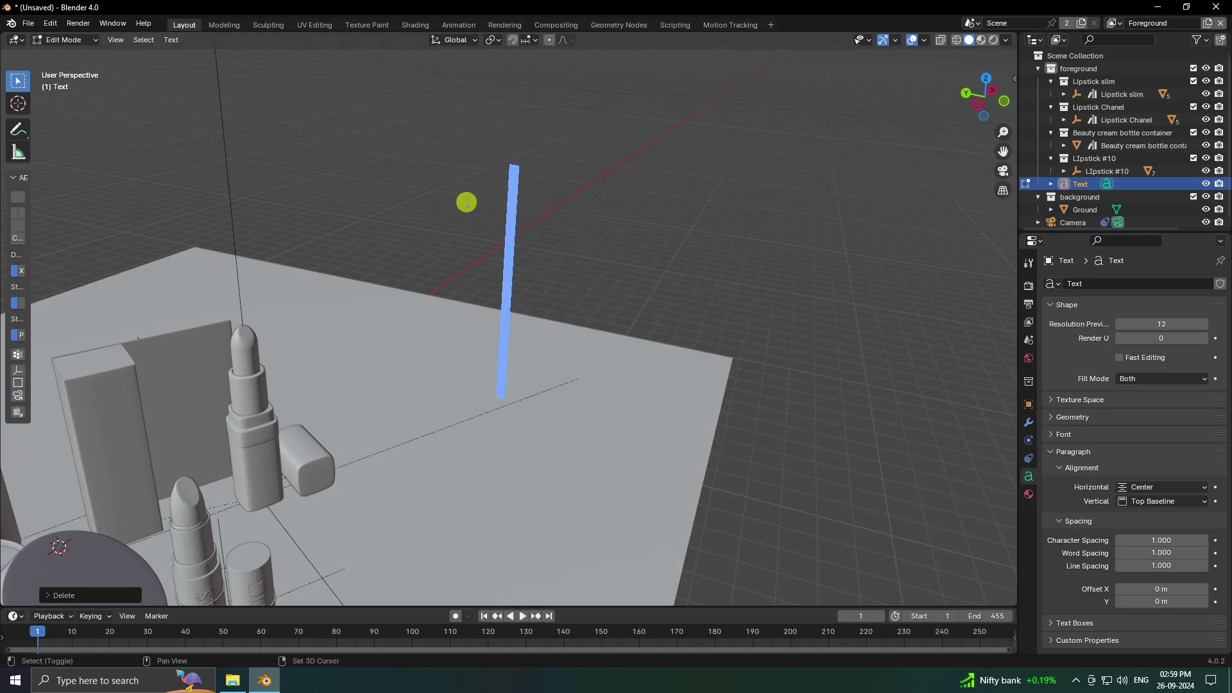
text(Sale)
key(Return)
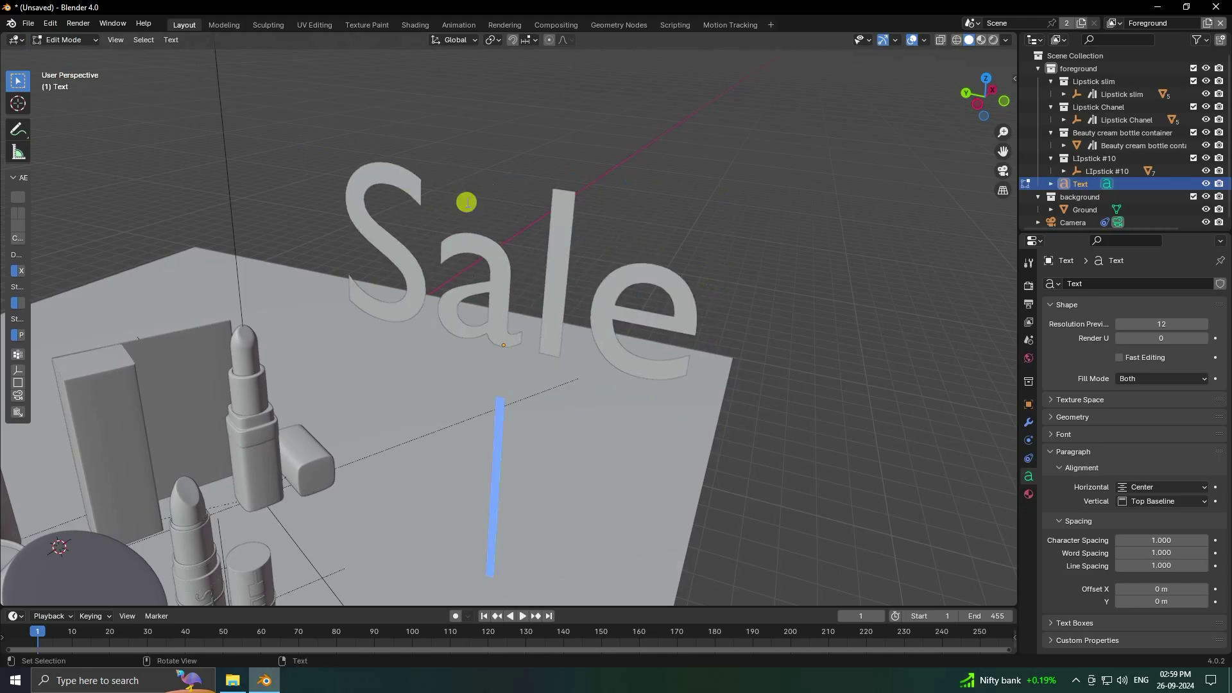
text(50% Off)
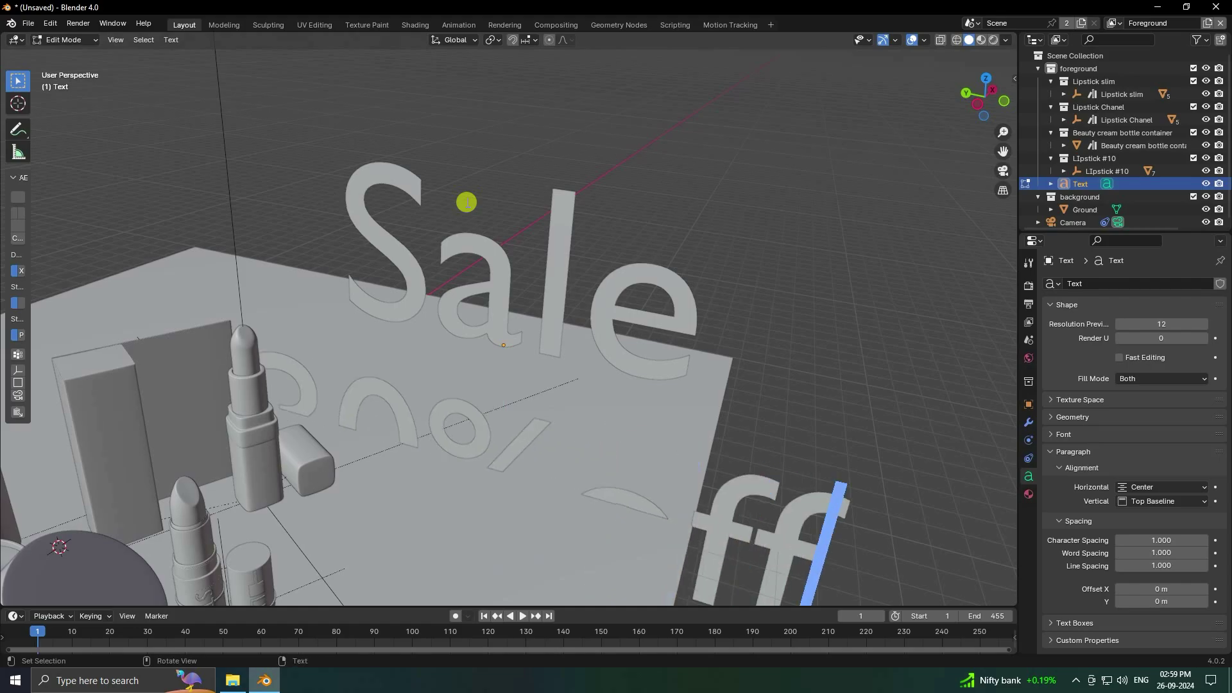
click(80, 47)
click(75, 55)
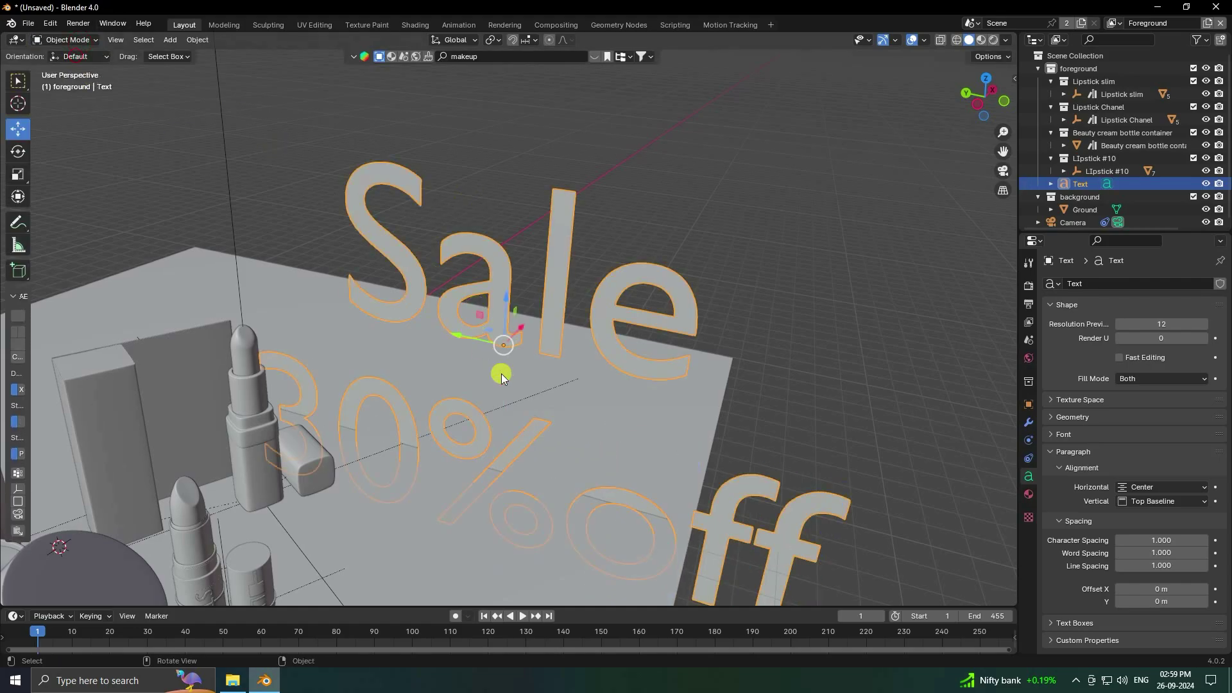
Raise the two-line text along Z above the ground plane and set its line spacing to 0.9.
click(503, 306)
middle_drag(502, 306, 525, 228)
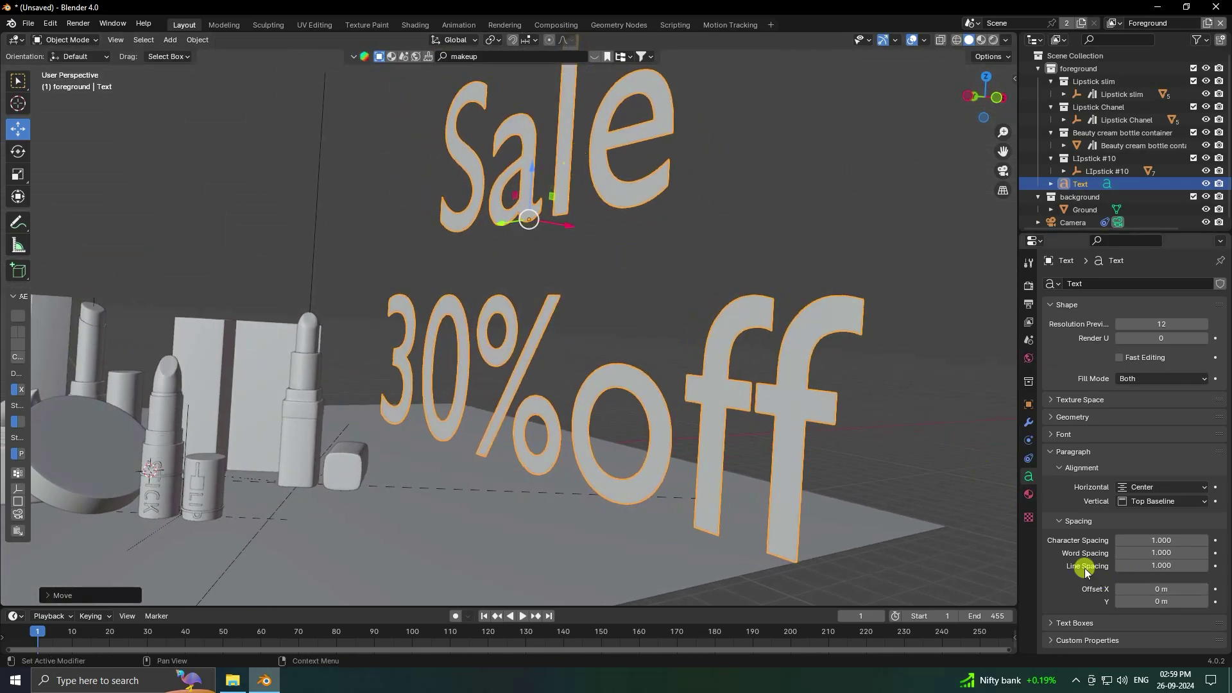
drag(1158, 567, 170, 154)
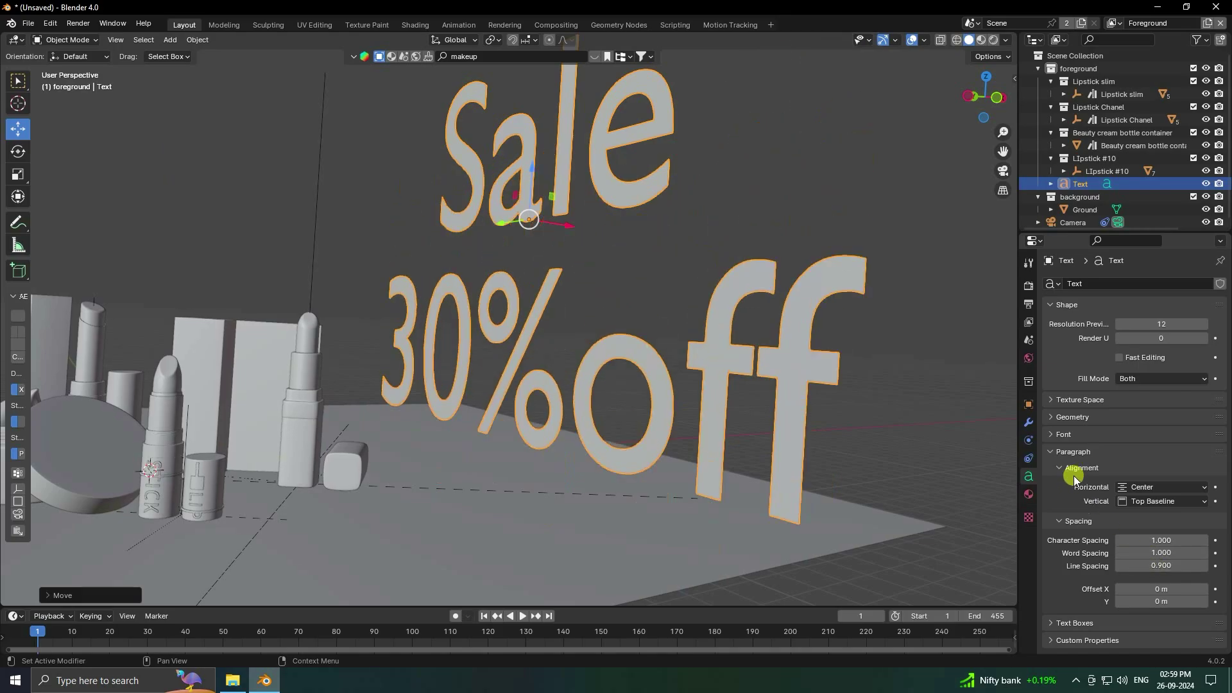
Load Cambria Bold from the Windows fonts folder as the text's regular font.
click(1058, 436)
click(1202, 455)
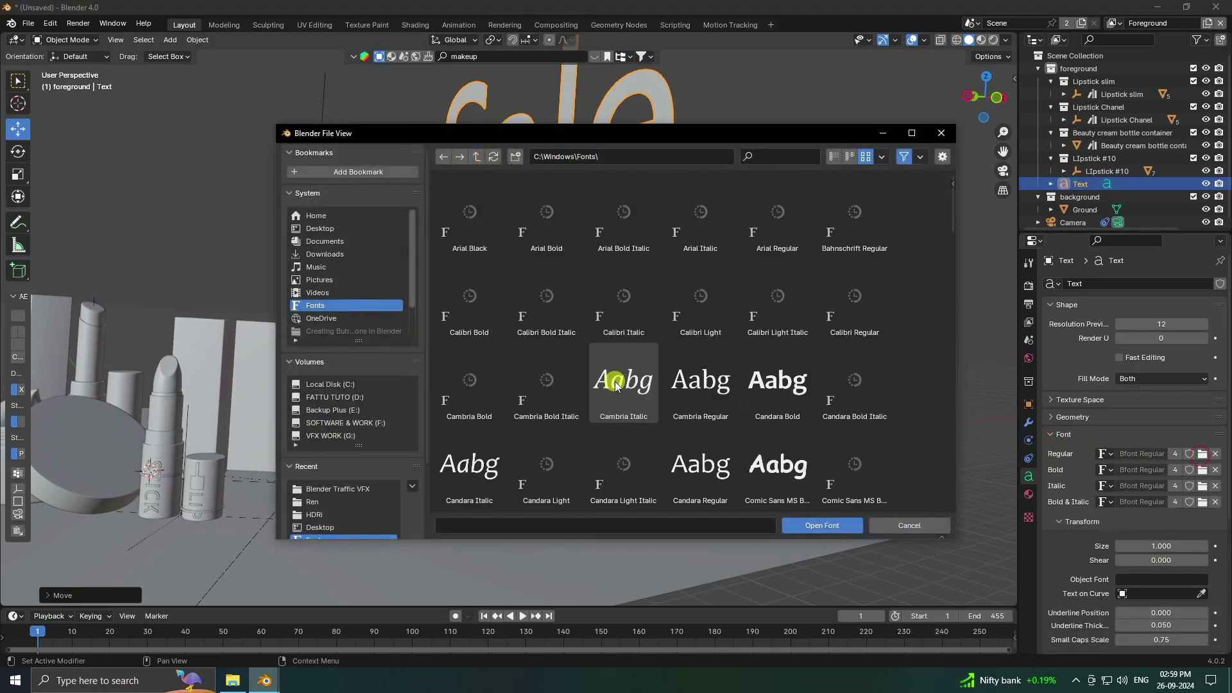
click(476, 394)
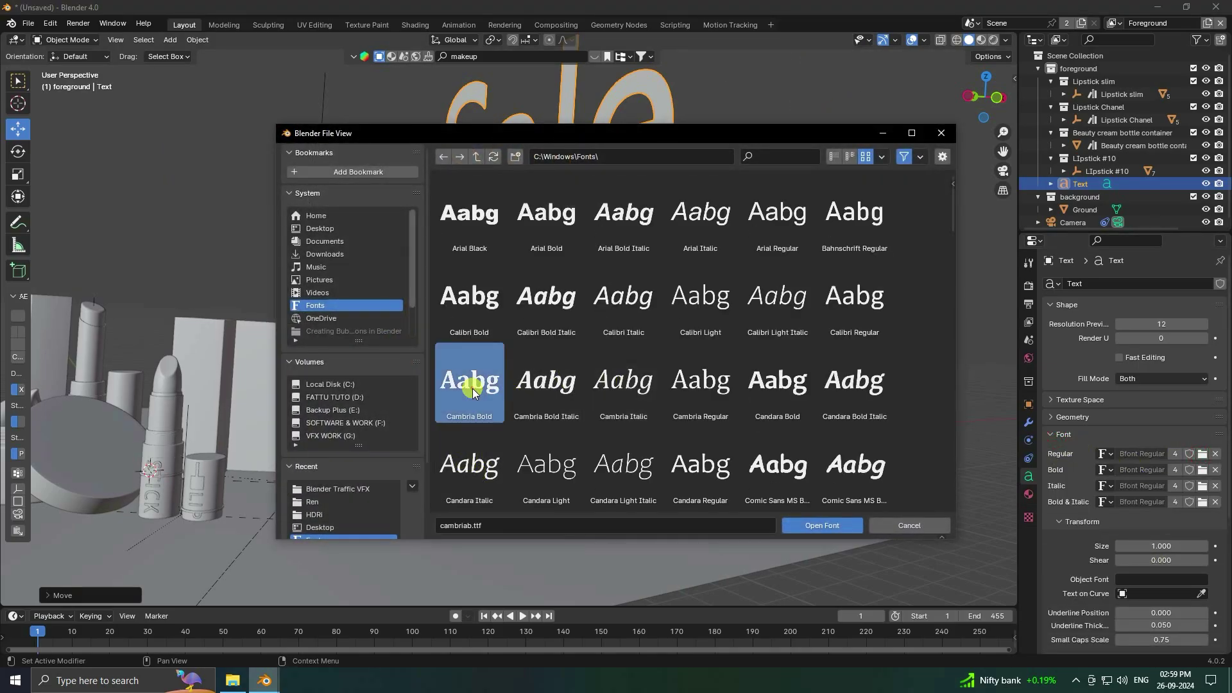
click(810, 525)
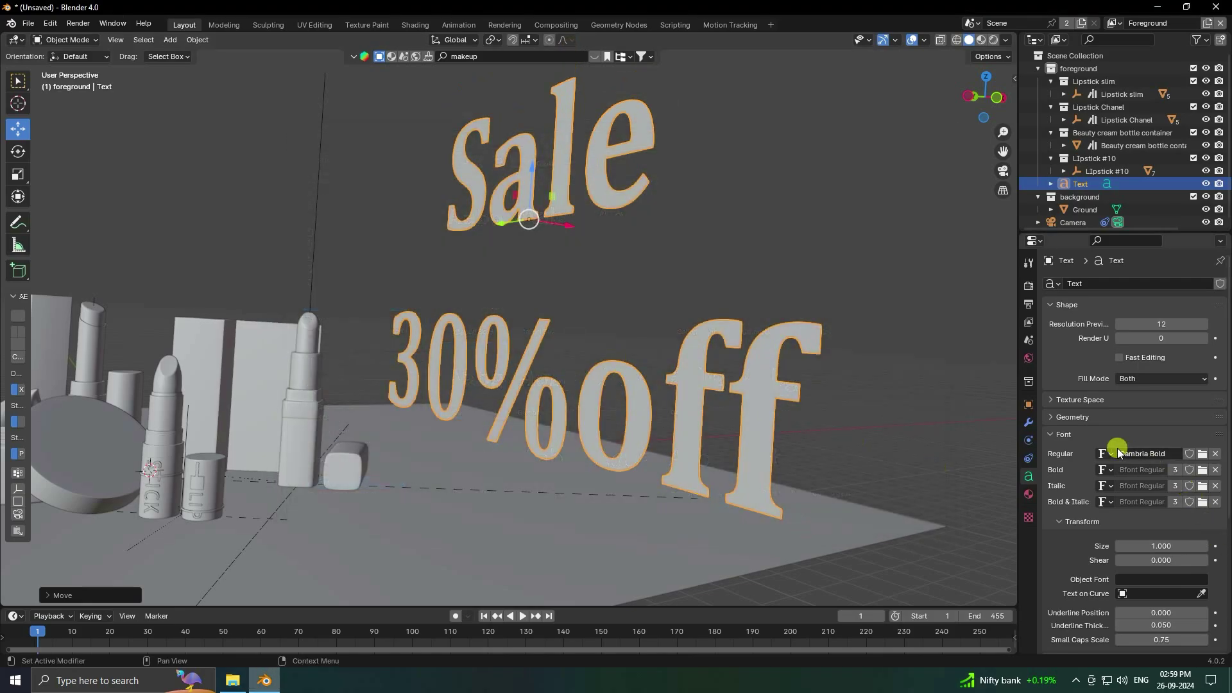
Give the text thickness by setting its geometry's extrude value to 0.05 m.
click(1049, 417)
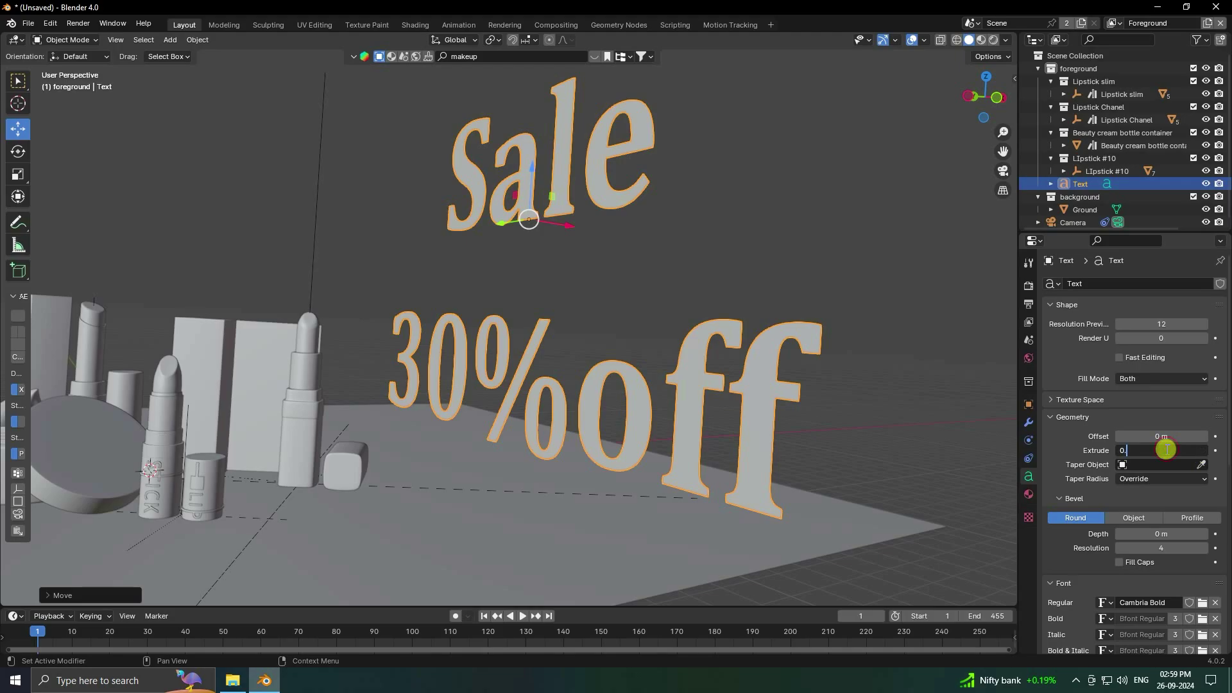
key(Return)
middle_drag(573, 353, 569, 380)
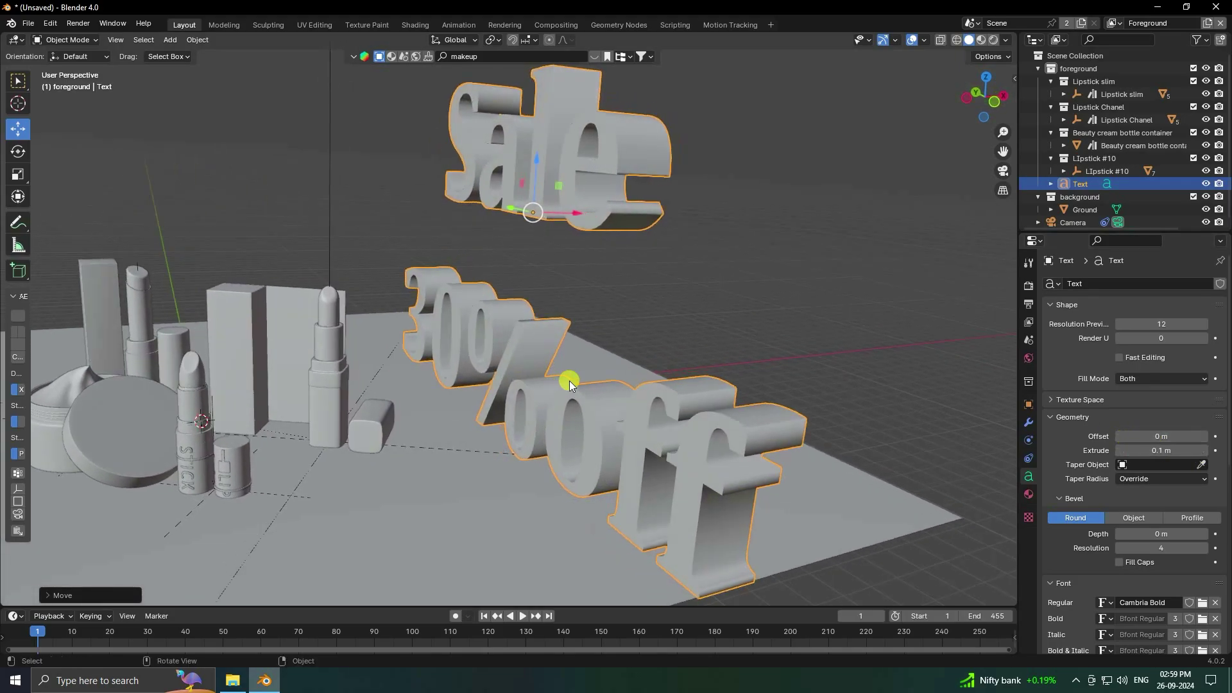
double_click(1156, 450)
text(0)
key(Return)
double_click(1163, 451)
text(0.05)
key(Return)
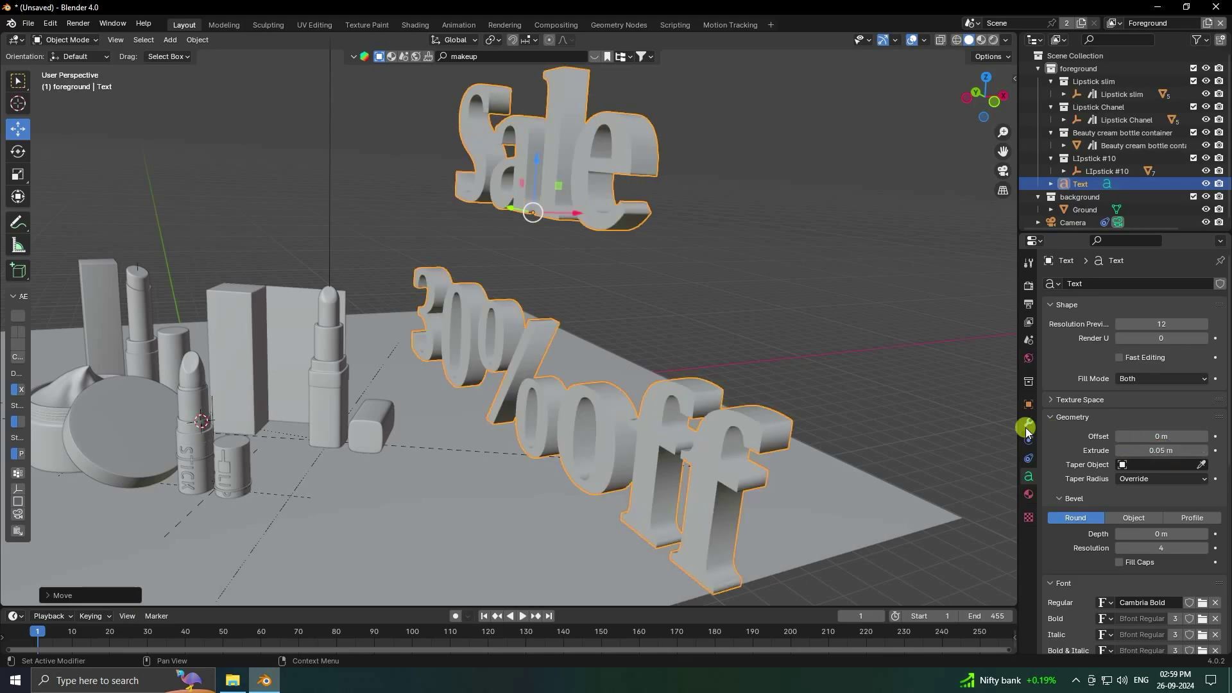
Bring the two text lines closer together by setting the line spacing to 0.6.
mouse_move(752, 417)
middle_down()
mouse_move(842, 416)
mouse_move(793, 395)
mouse_move(715, 391)
mouse_move(800, 434)
mouse_move(850, 432)
mouse_move(781, 416)
mouse_move(734, 421)
middle_up()
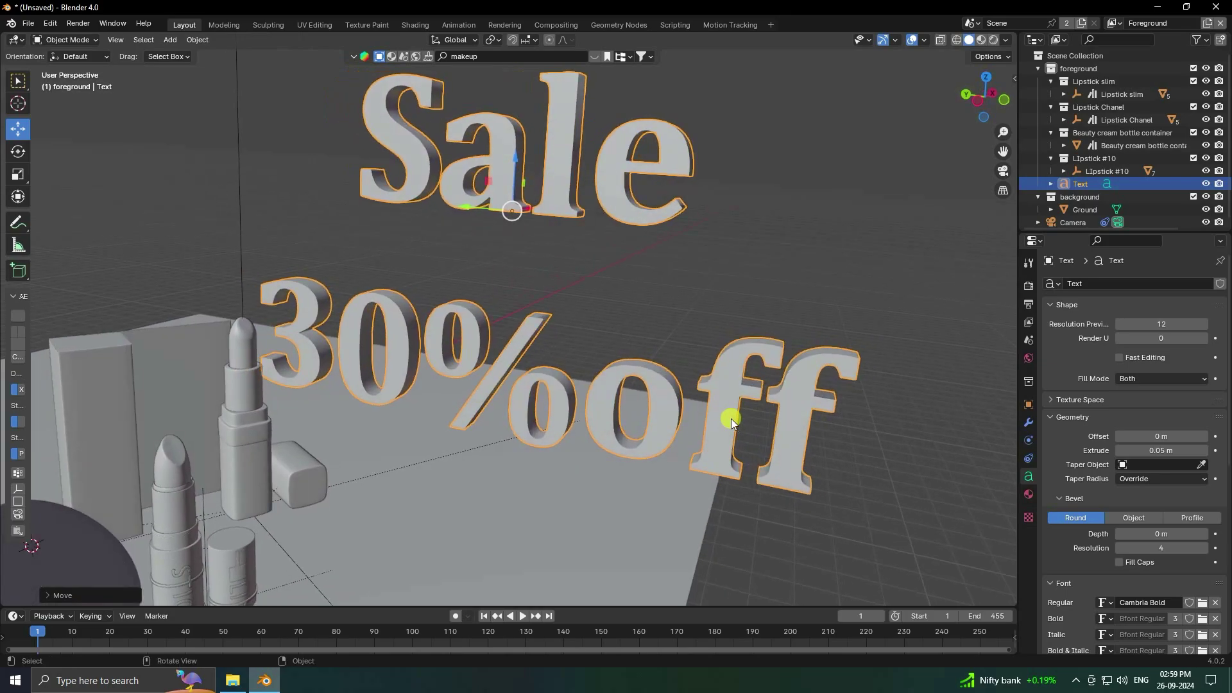
scroll(1092, 549, down, 12)
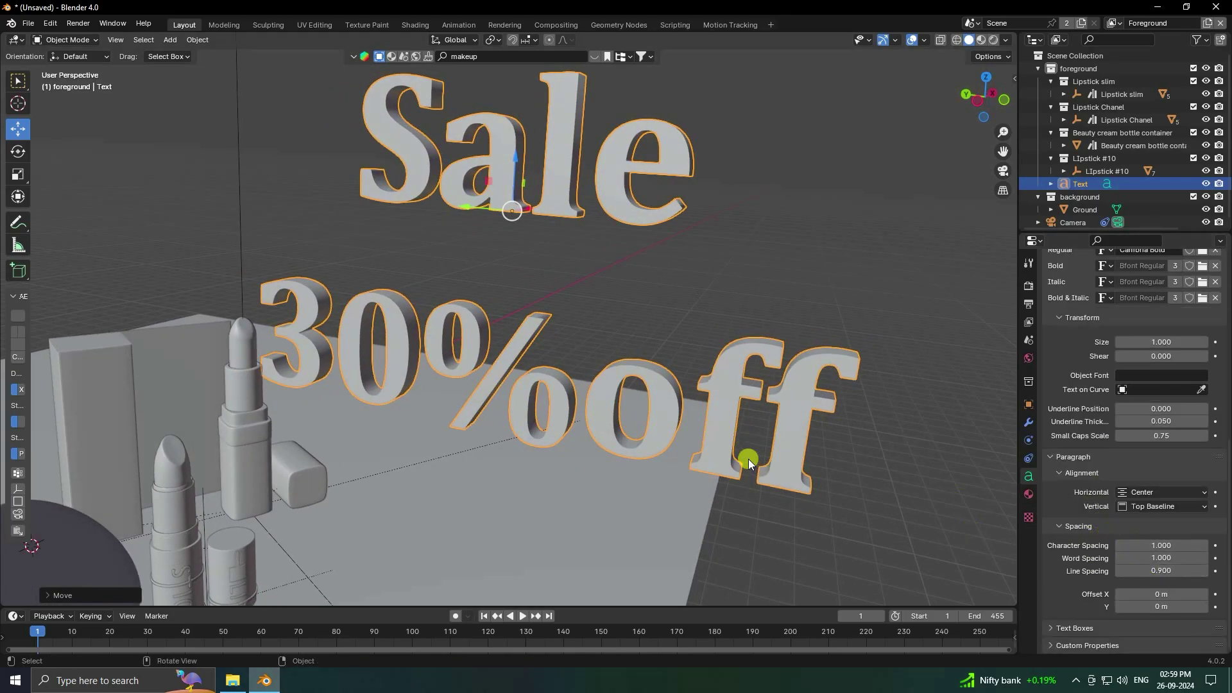
middle_drag(748, 460, 603, 368)
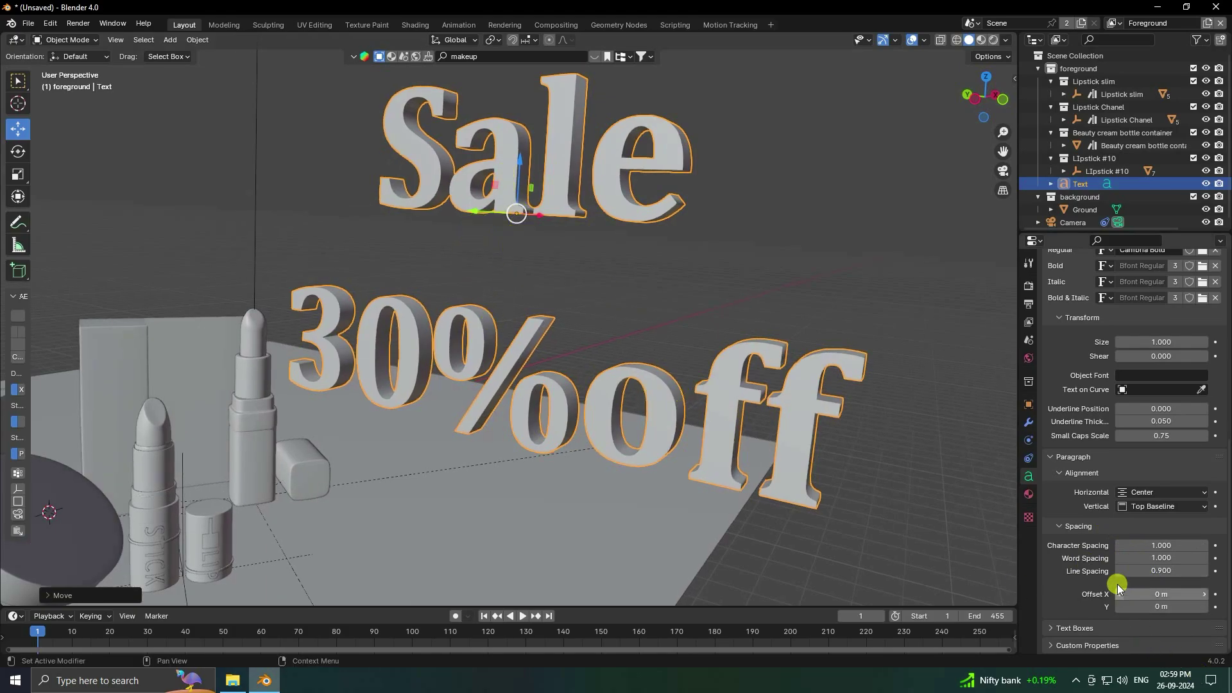
drag(1121, 569, 1083, 569)
Lower the text along Z by about 2.1 m while looking through the camera.
middle_drag(811, 511, 793, 498)
key(KP_0)
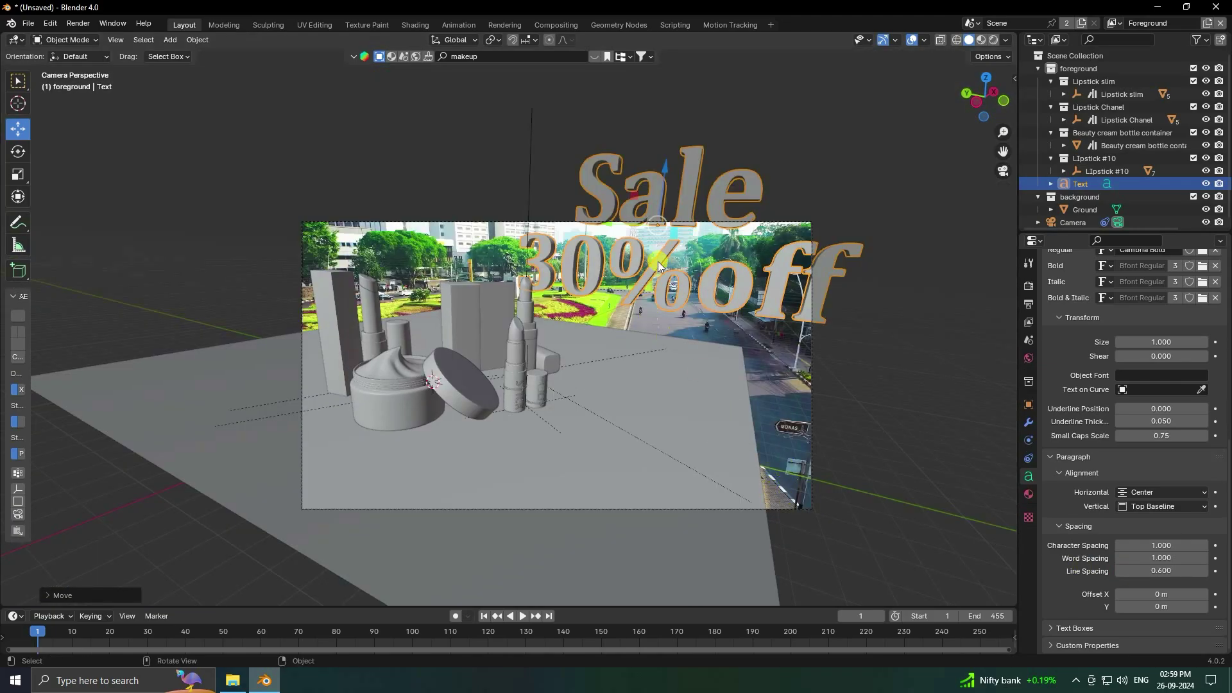
scroll(657, 261, up, 3)
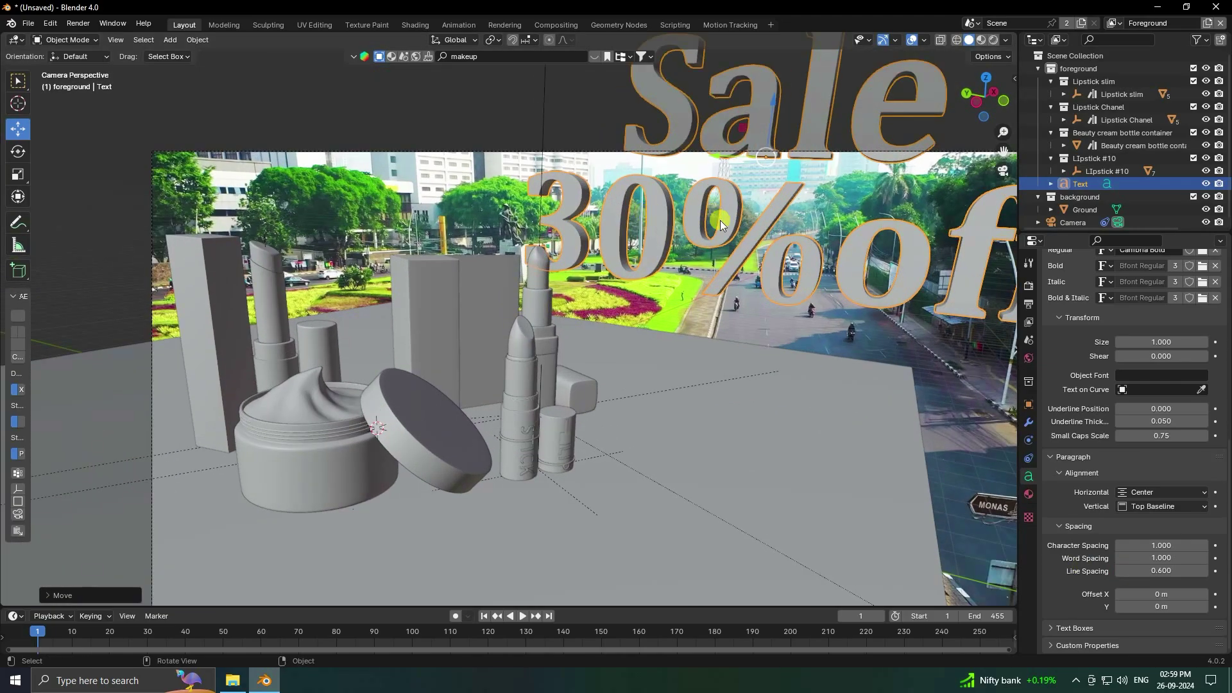
shift+middle_drag(720, 221, 649, 146)
key(g)
key(z)
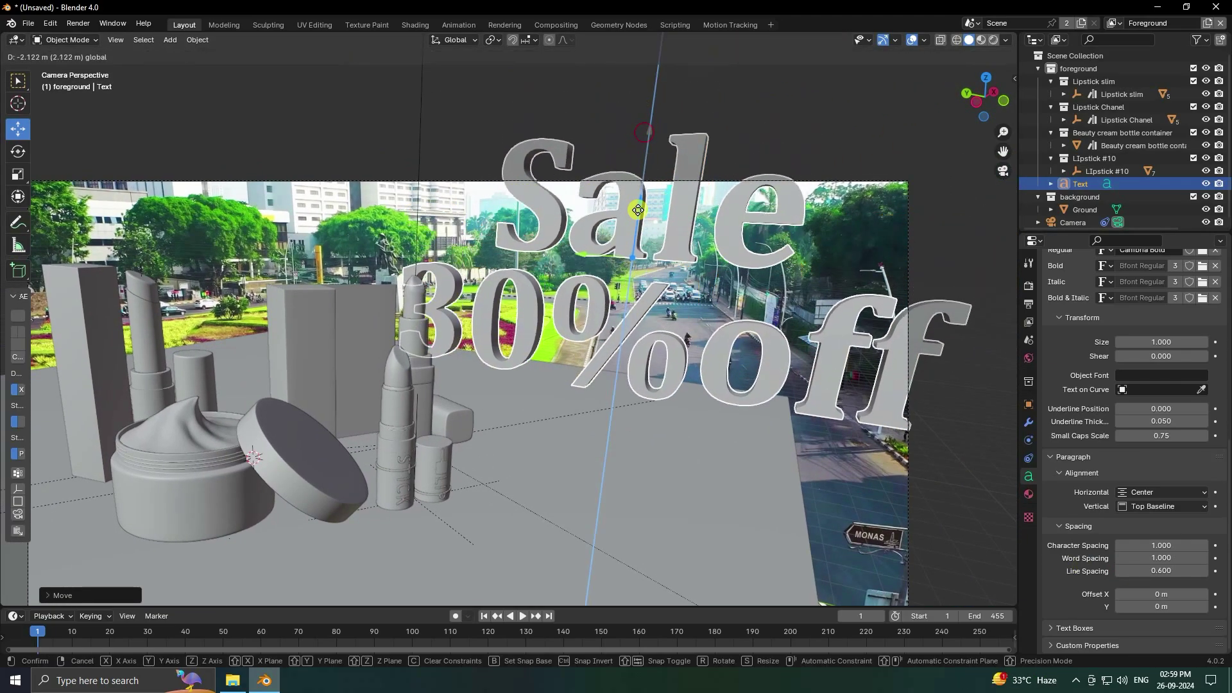
click(638, 210)
Scale the text down and lower it further along Z so it fits inside the camera frame.
key(s)
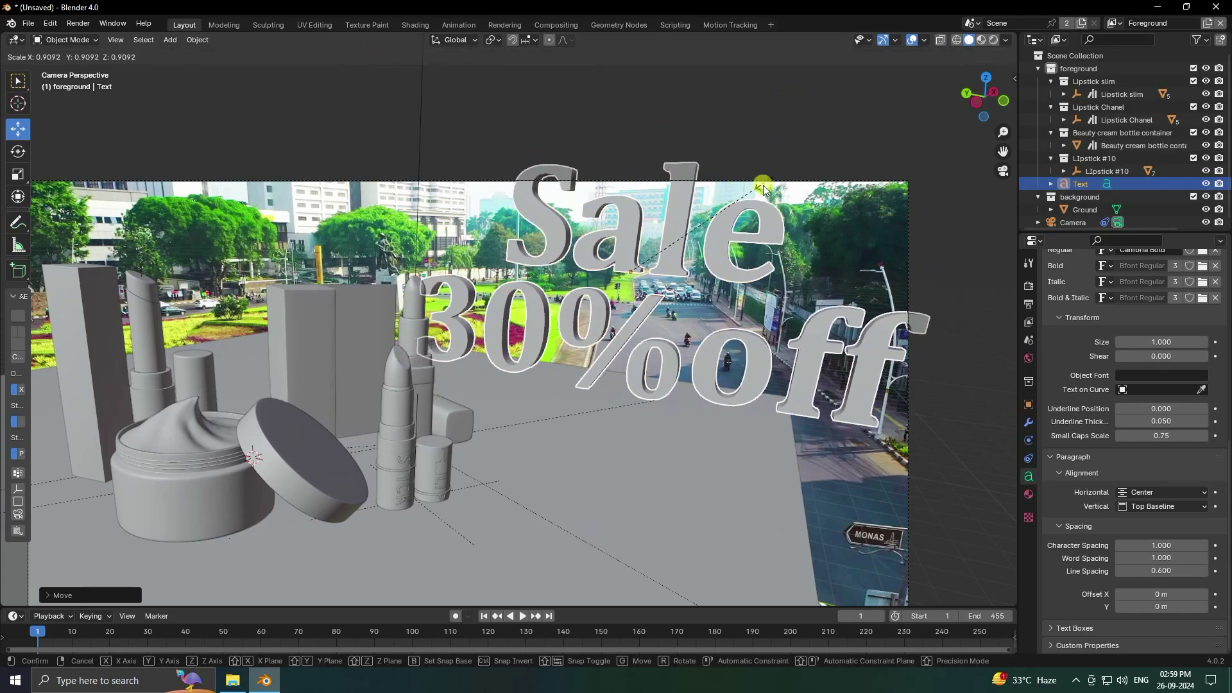
click(728, 207)
key(g)
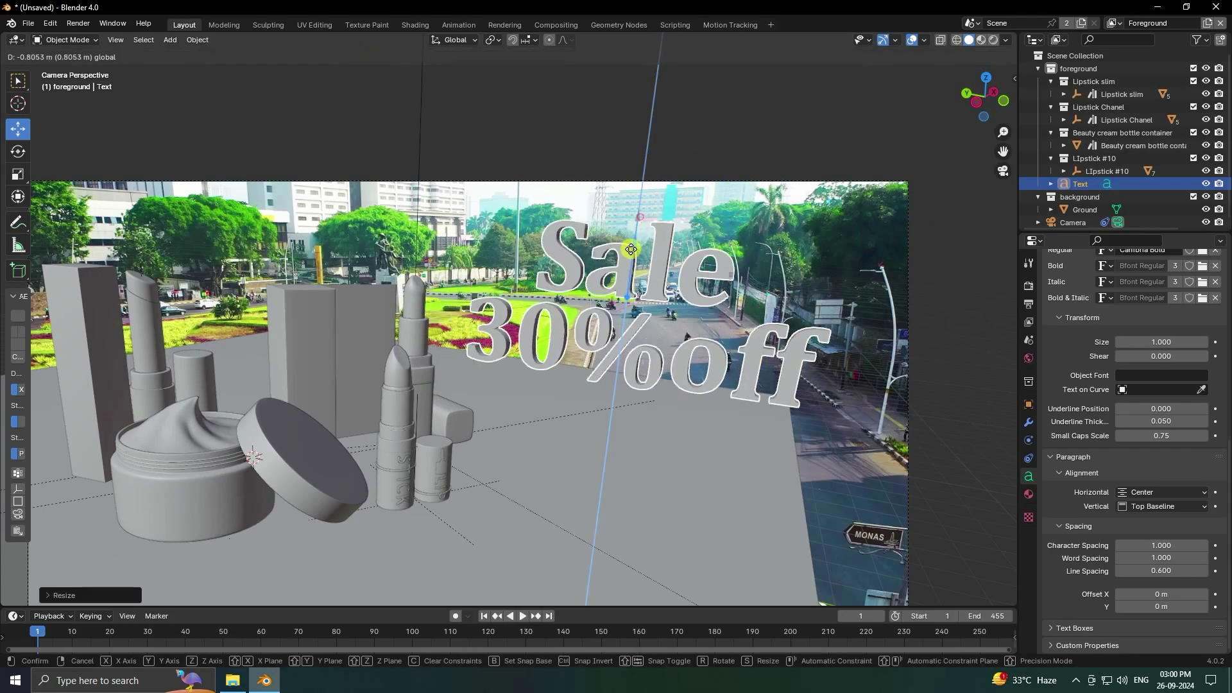
click(644, 337)
Shift the ground plane about 4.3 m in the negative Y direction, toward the text.
middle_drag(644, 338, 634, 369)
scroll(633, 364, down, 4)
click(623, 361)
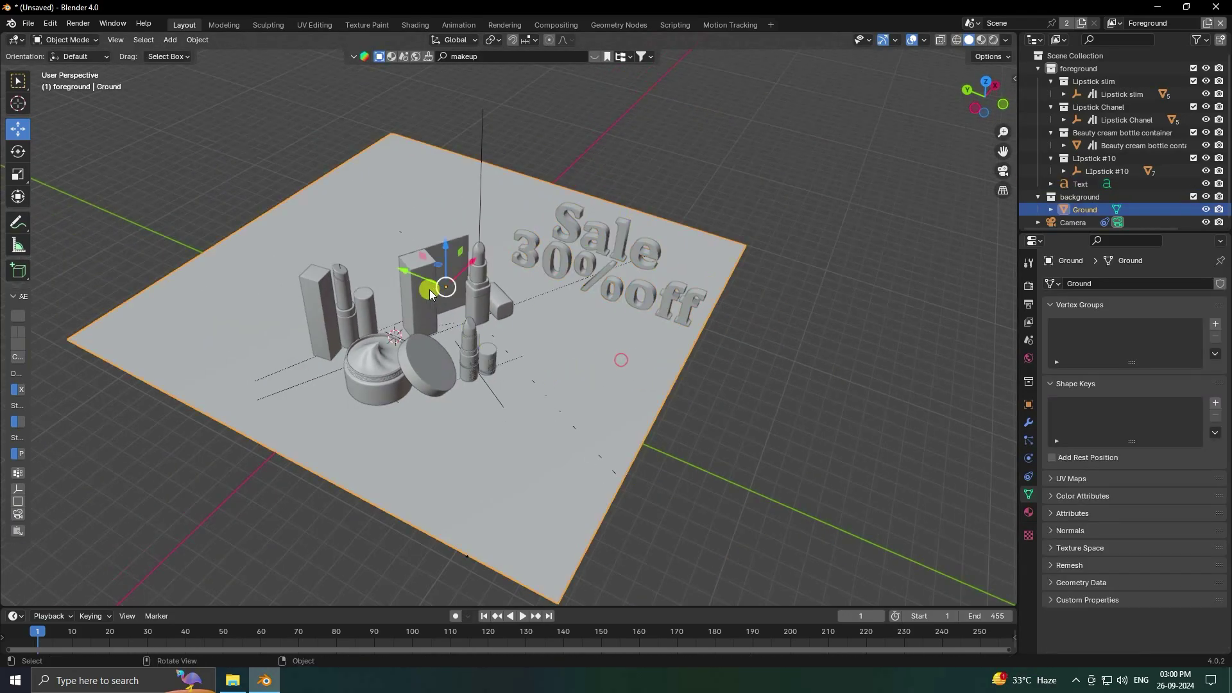
key(g)
key(y)
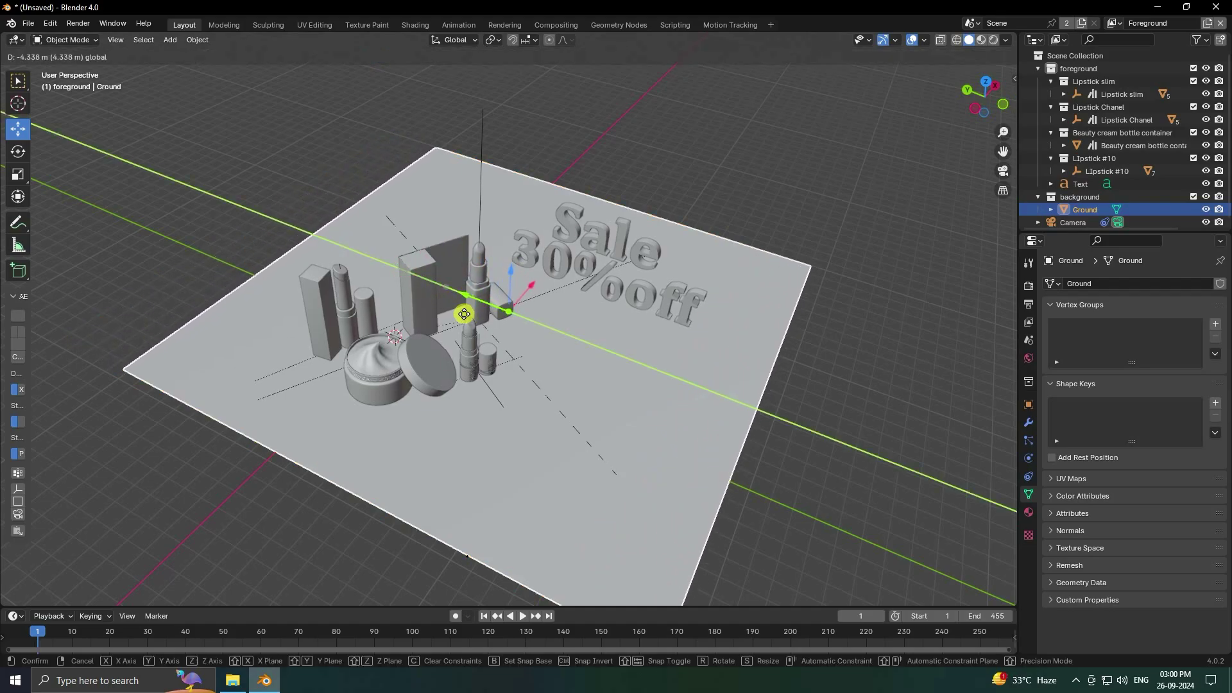
click(466, 313)
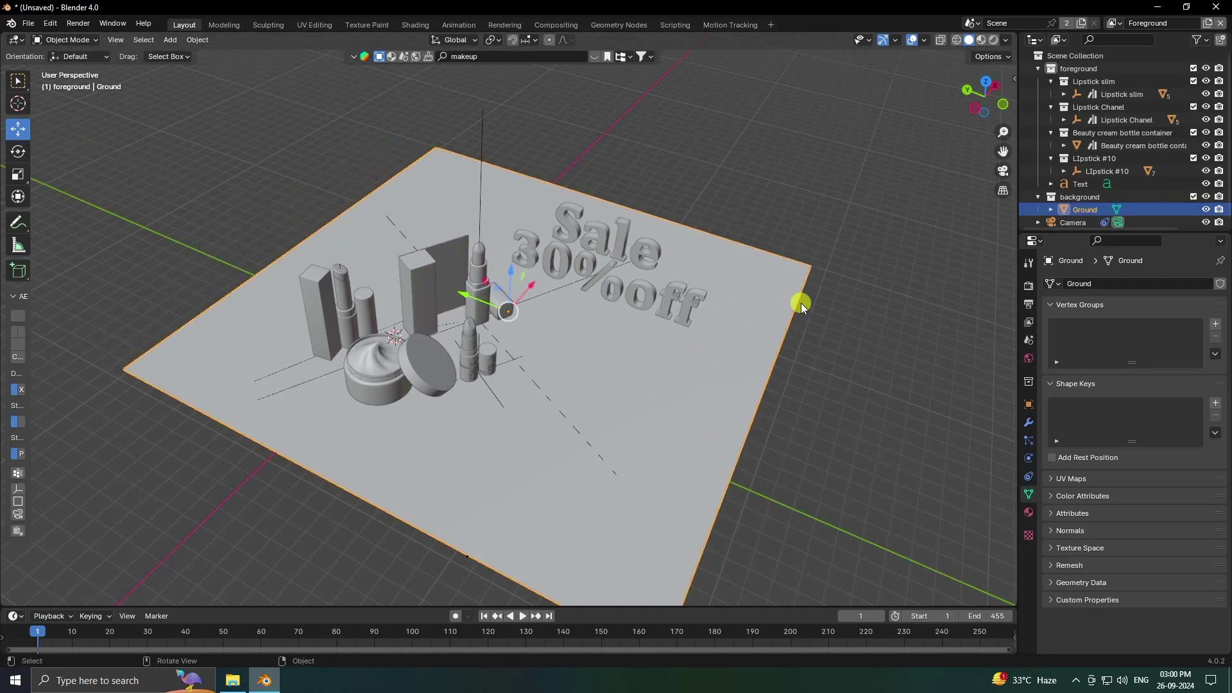
Enlarge the ground plane uniformly so it extends well past the text, and check it through the camera.
key(s)
click(881, 299)
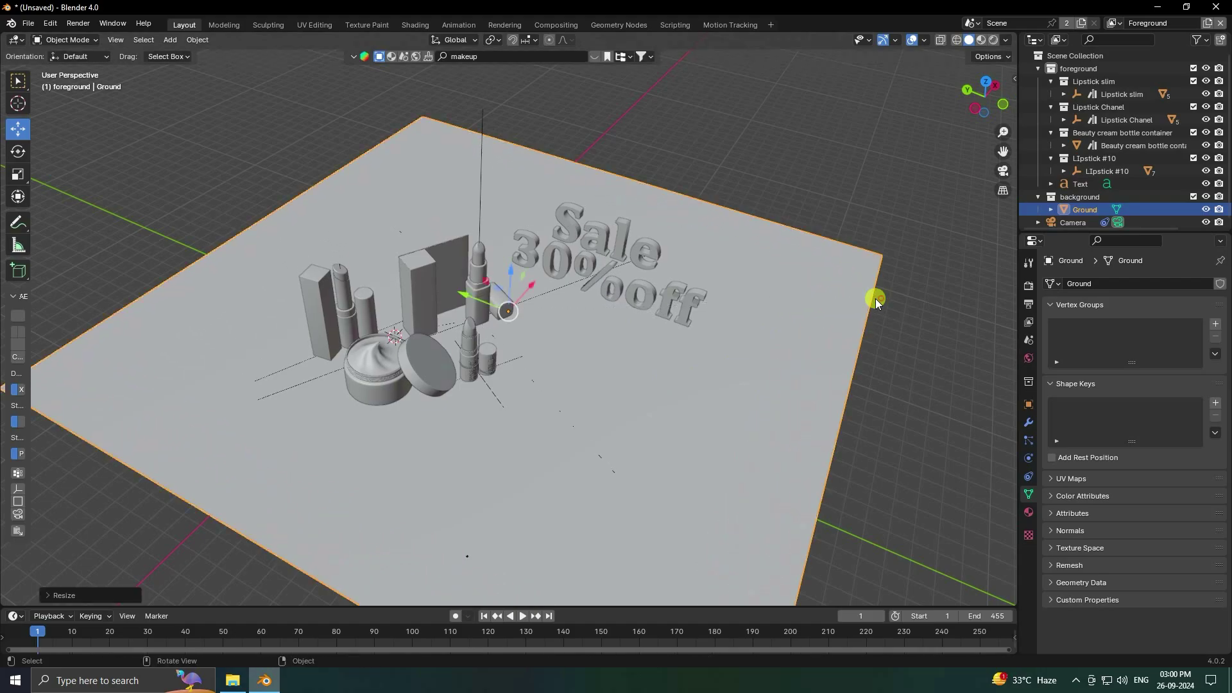
middle_drag(605, 298, 645, 276)
key(KP_0)
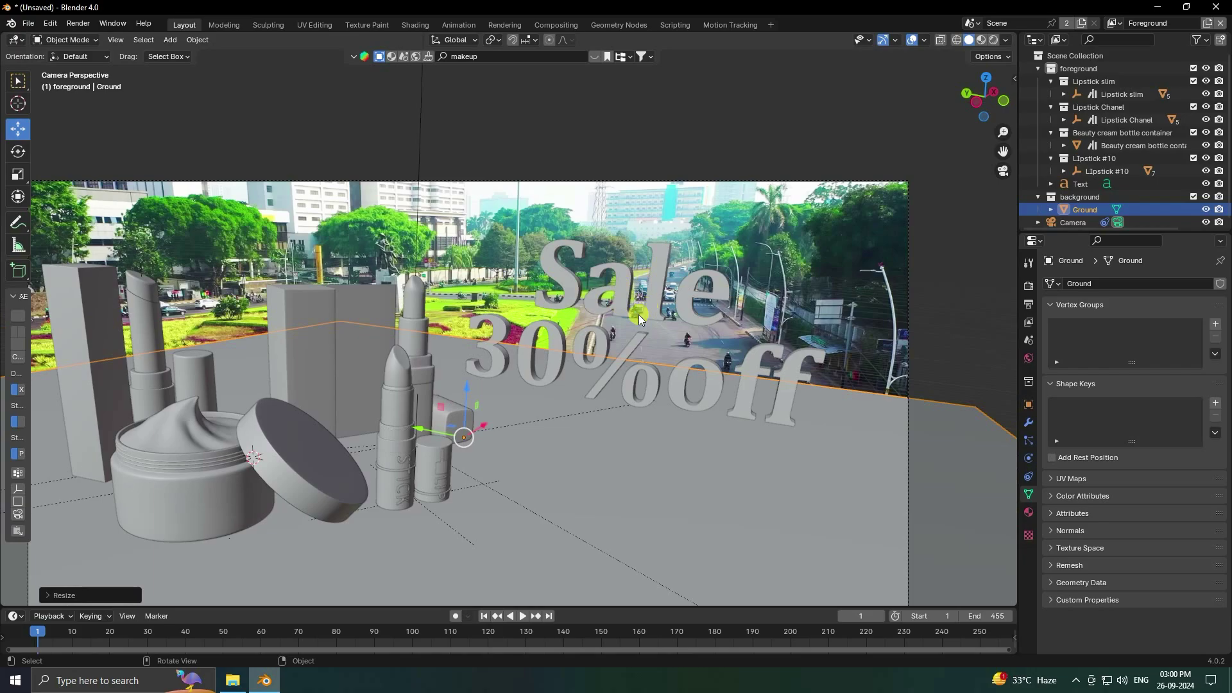
Move the text along Y toward the makeup models and raise it slightly along Z.
click(525, 338)
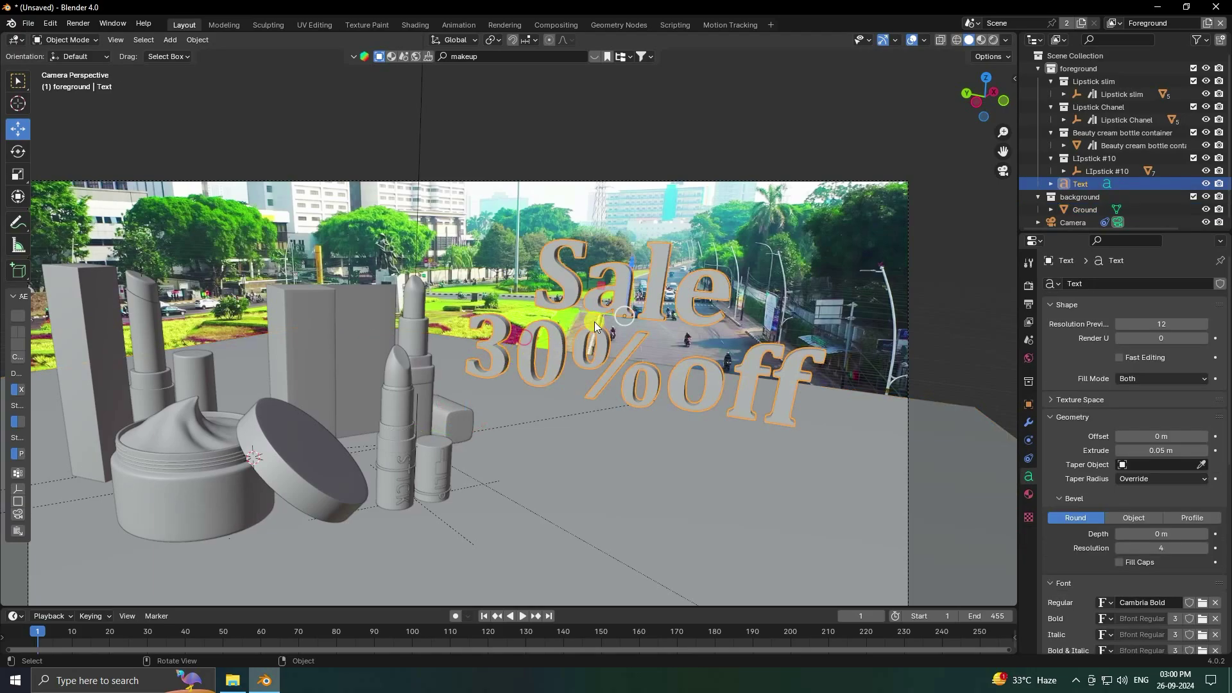
key(g)
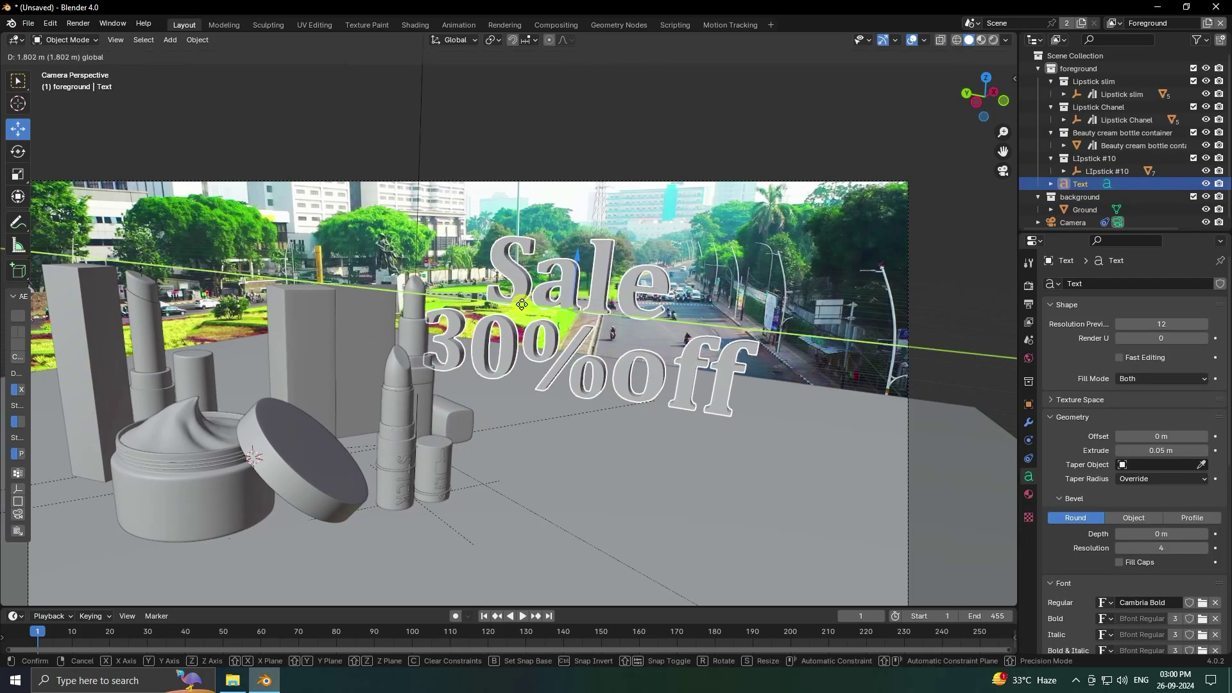
click(555, 299)
drag(580, 275, 581, 255)
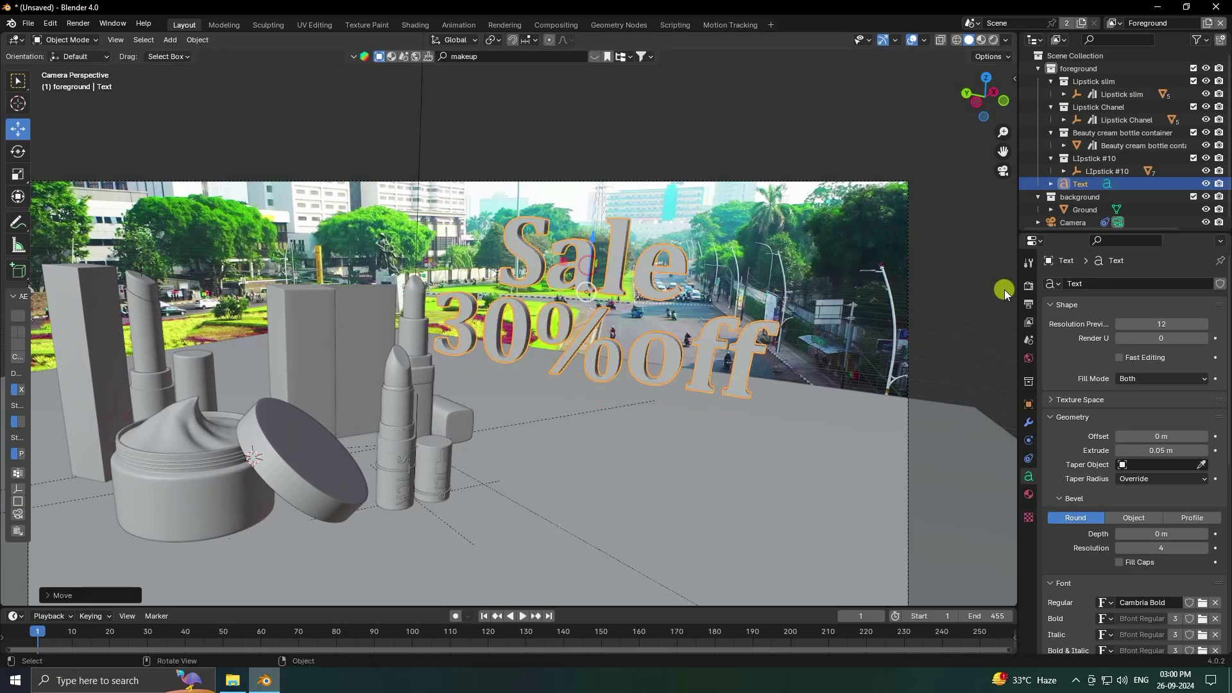
Set the text's Z location to 5 m and keyframe it at frame 1.
click(1029, 404)
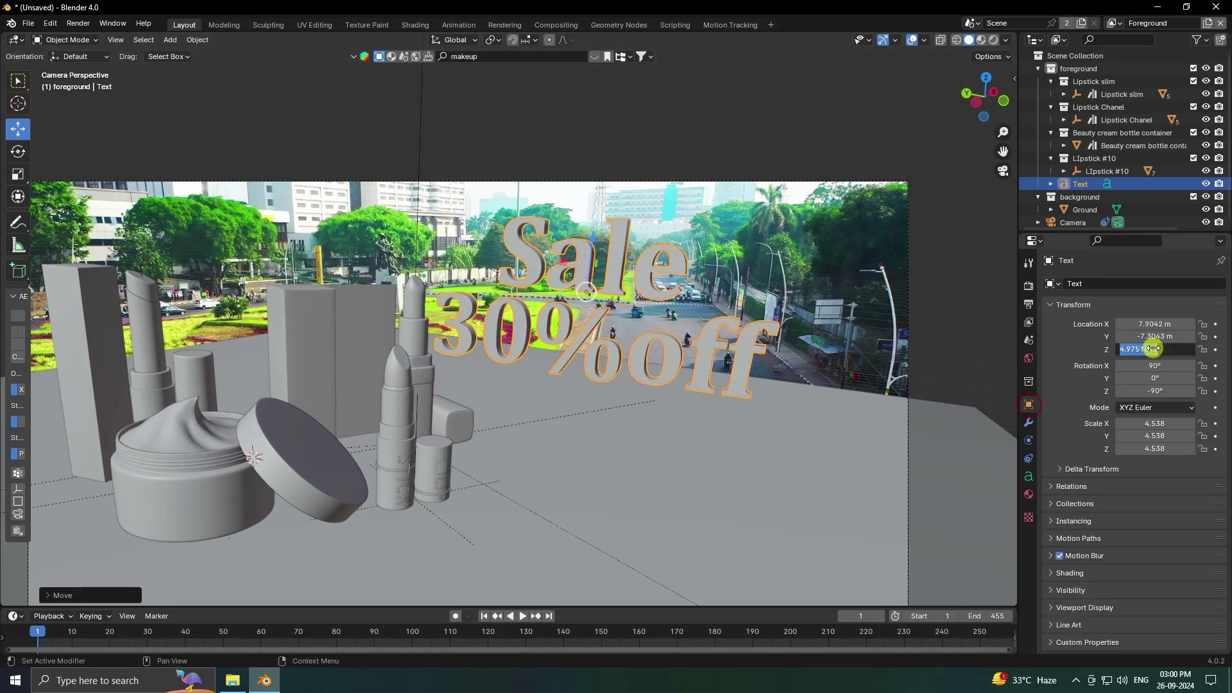
key(Return)
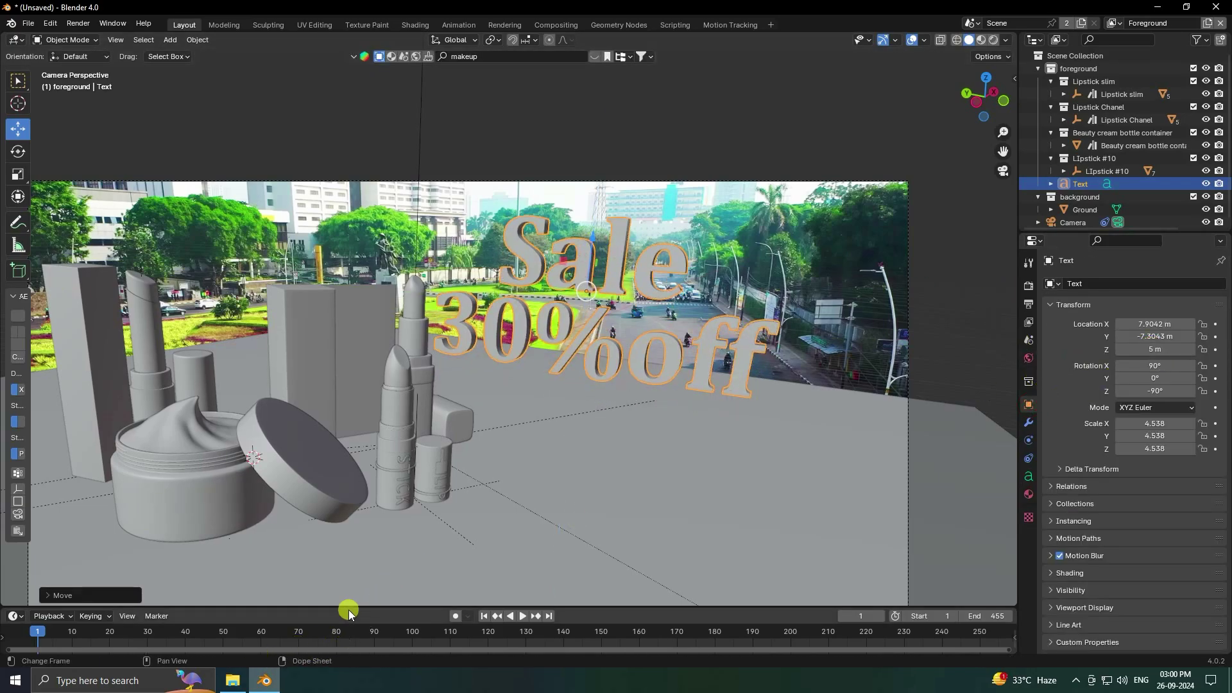
drag(345, 606, 343, 566)
scroll(330, 612, down, 2)
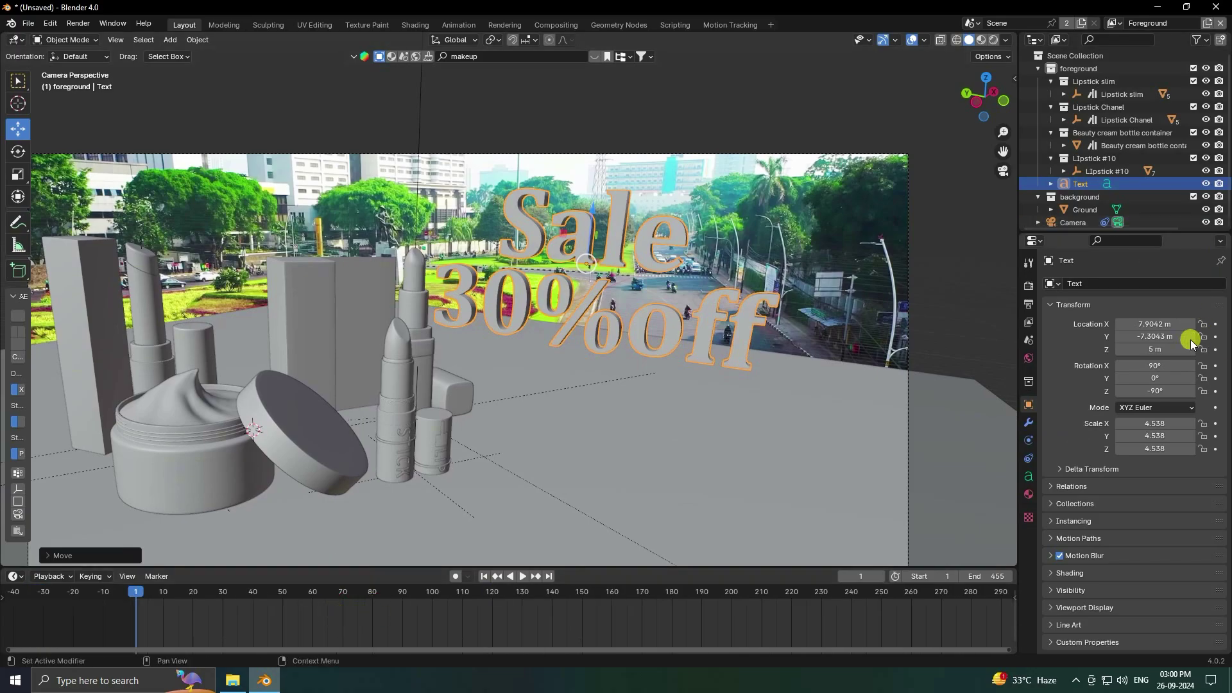
click(1216, 349)
Set the text's Z location to 6 m at frame 50 and keyframe it.
click(278, 594)
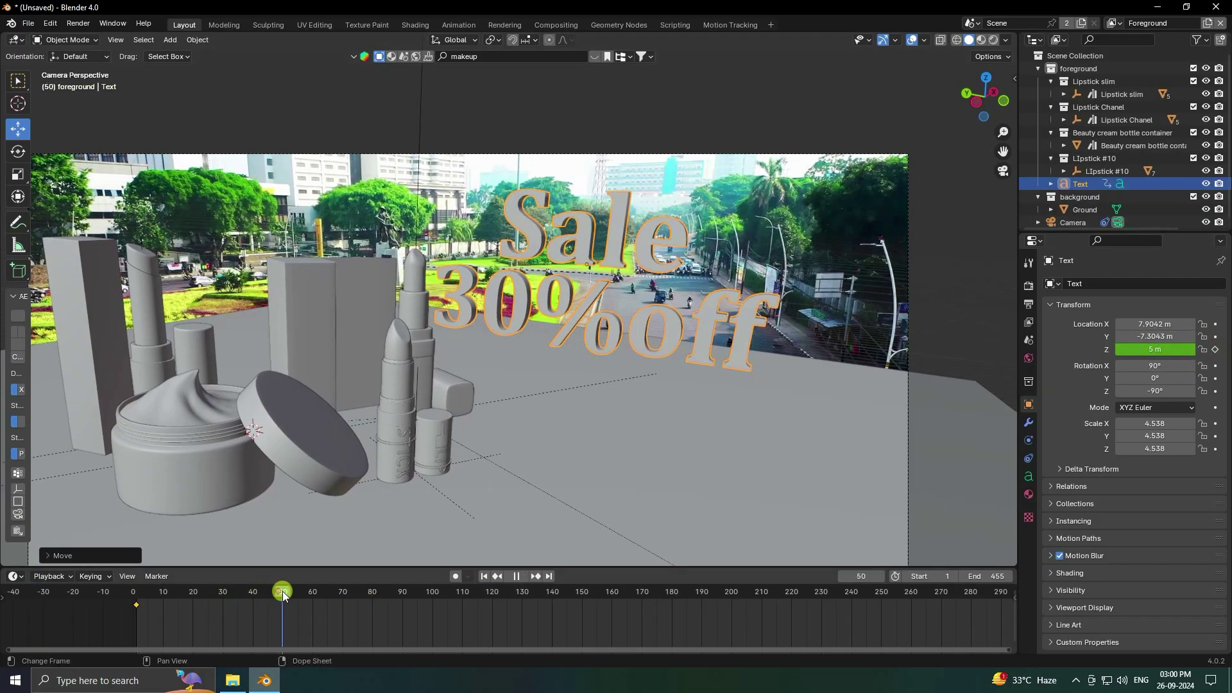
mouse_move(1154, 348)
mouse_down()
mouse_move(1168, 348)
mouse_move(1153, 349)
mouse_up()
key(i)
click(1216, 349)
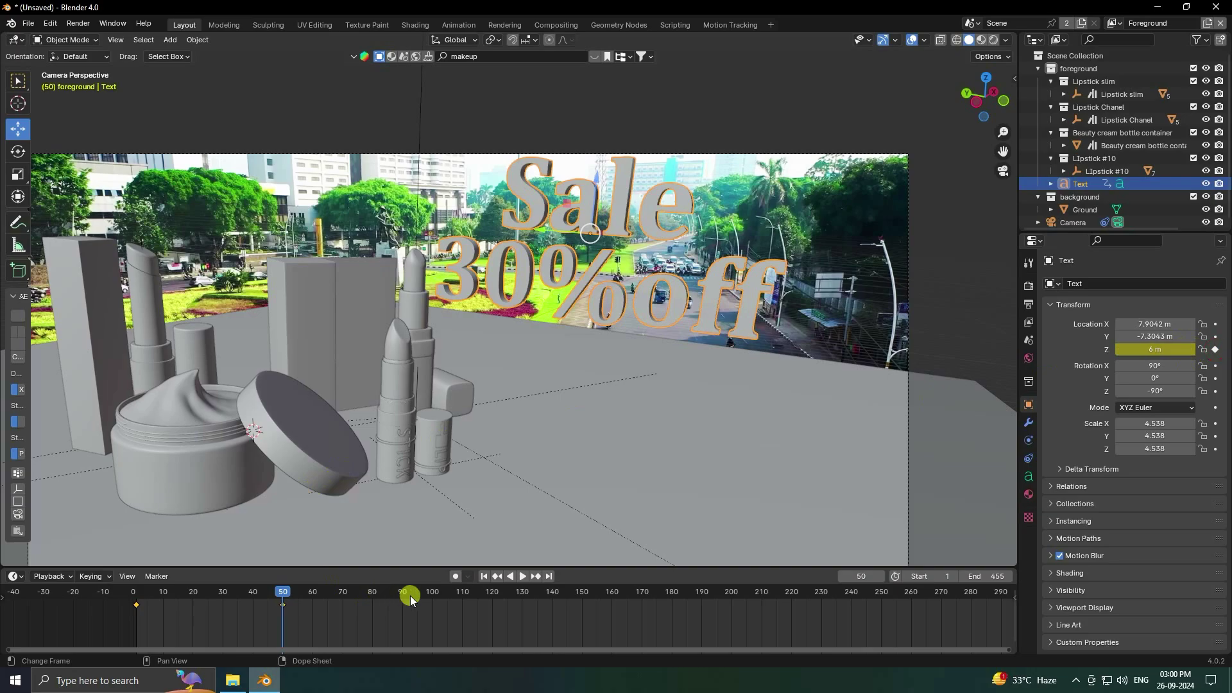
Keyframe the text's Z location at 5 m on frame 100 and at 6 m on frame 150.
click(432, 593)
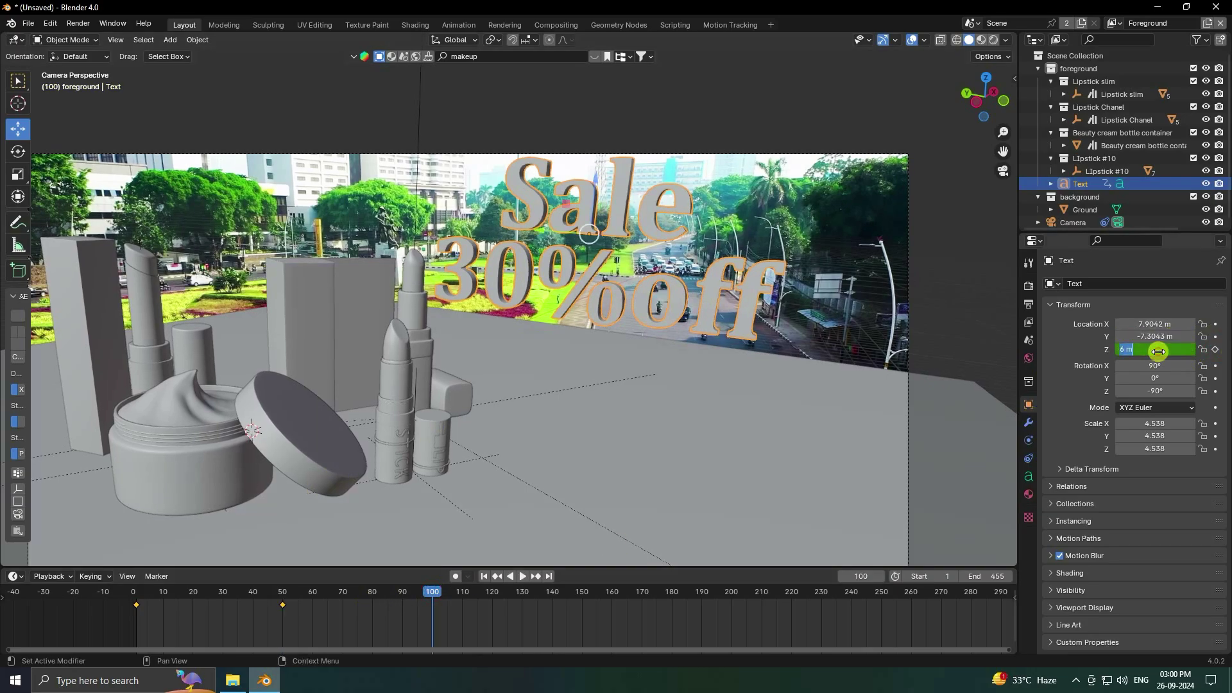
drag(1156, 350, 1186, 354)
click(1216, 349)
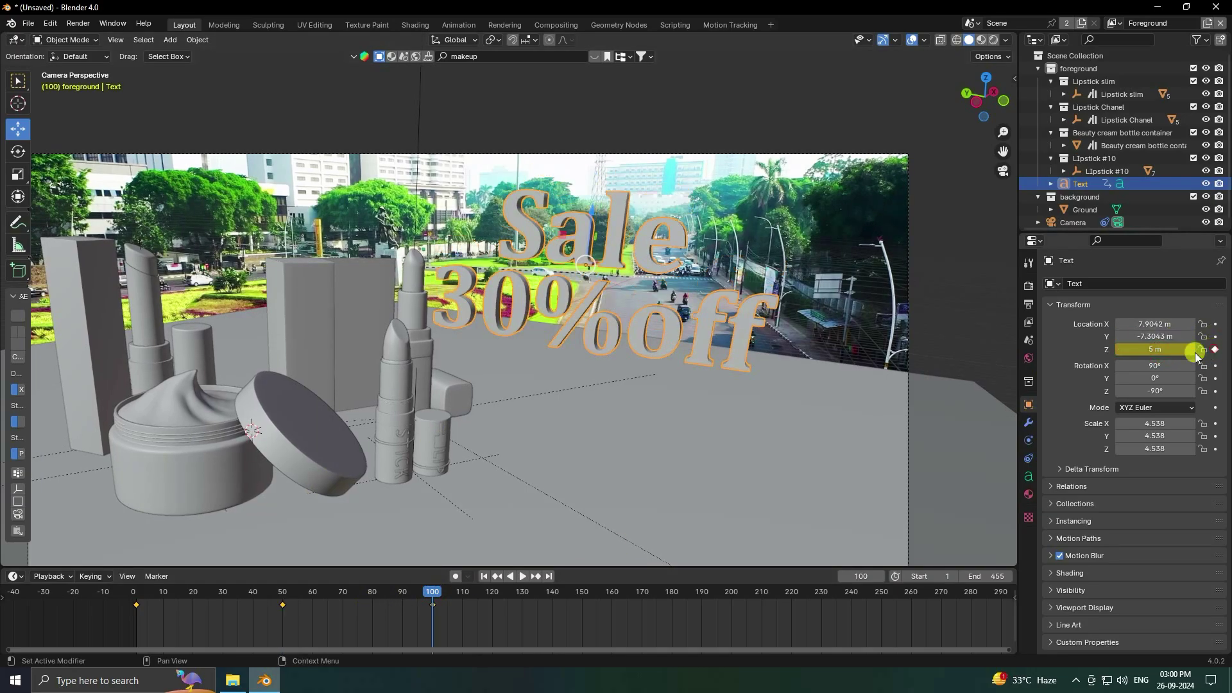
click(584, 592)
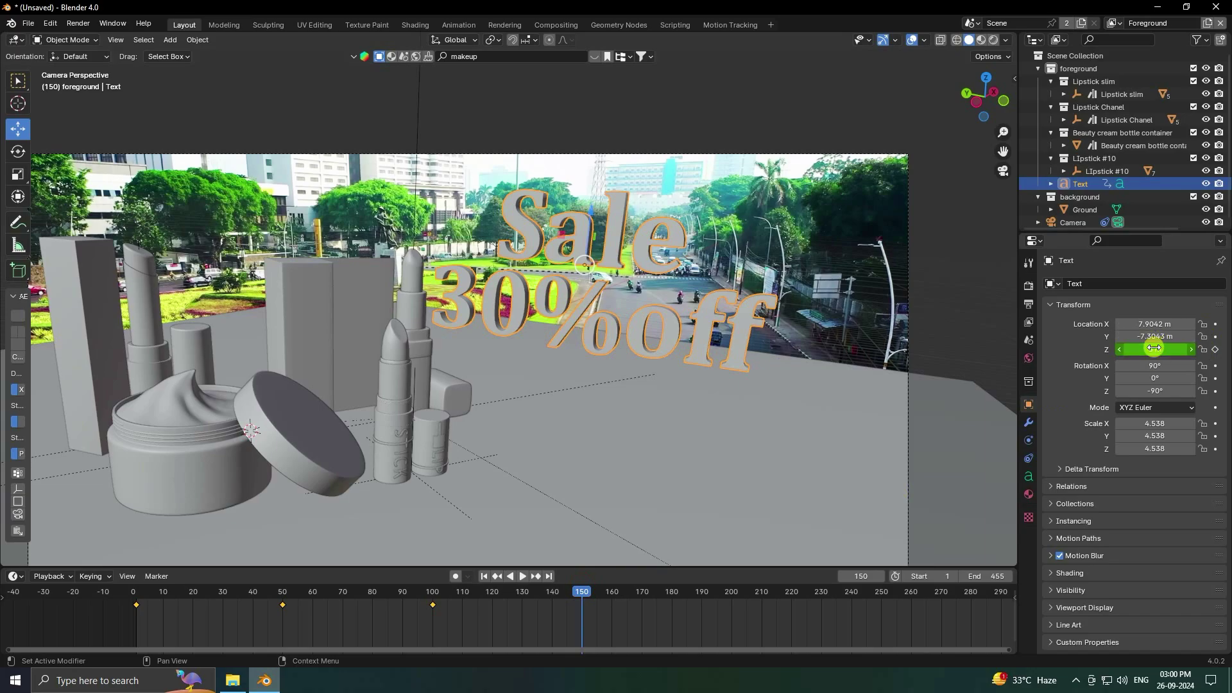
mouse_move(1156, 349)
mouse_down()
mouse_move(1187, 351)
mouse_move(1129, 351)
mouse_move(1175, 350)
mouse_up()
click(1216, 349)
Continue the text's up-and-down Z motion with keyframes at frame 200 and, at 6 m, at frame 250.
scroll(321, 616, down, 2)
click(506, 592)
click(1216, 350)
click(634, 592)
click(1216, 350)
Set the text's Z location to 5 m at frame 300 and keyframe it.
click(761, 592)
click(1157, 352)
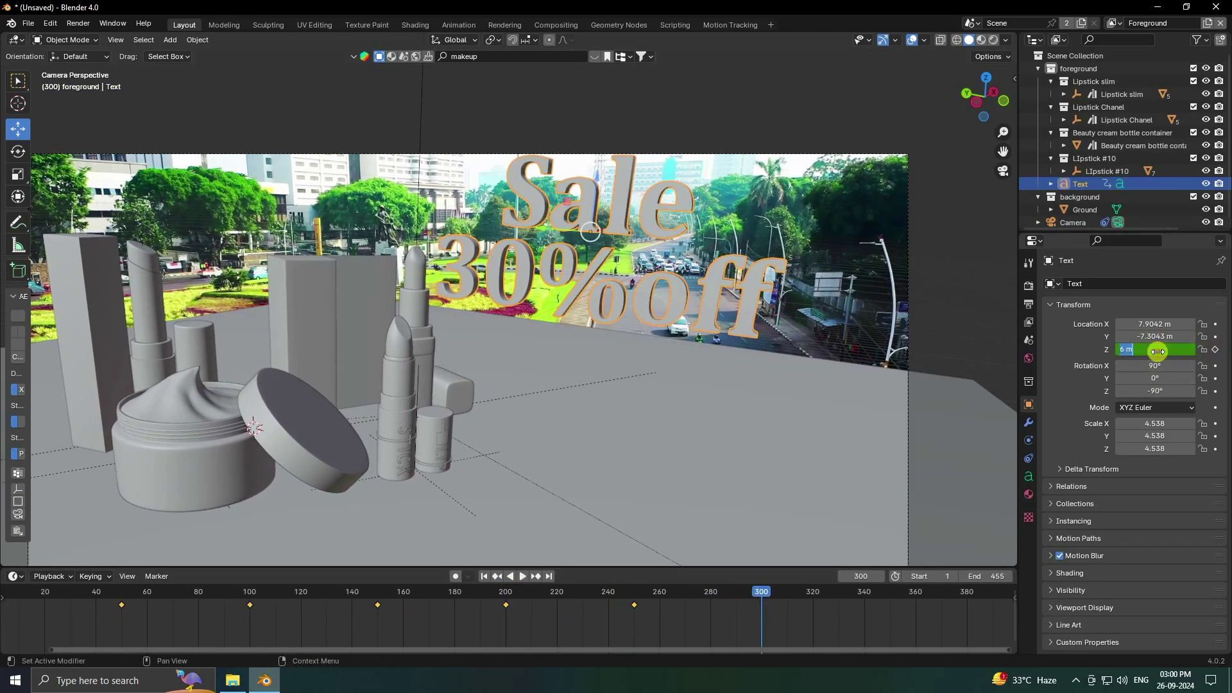
text(5)
key(Return)
click(1216, 349)
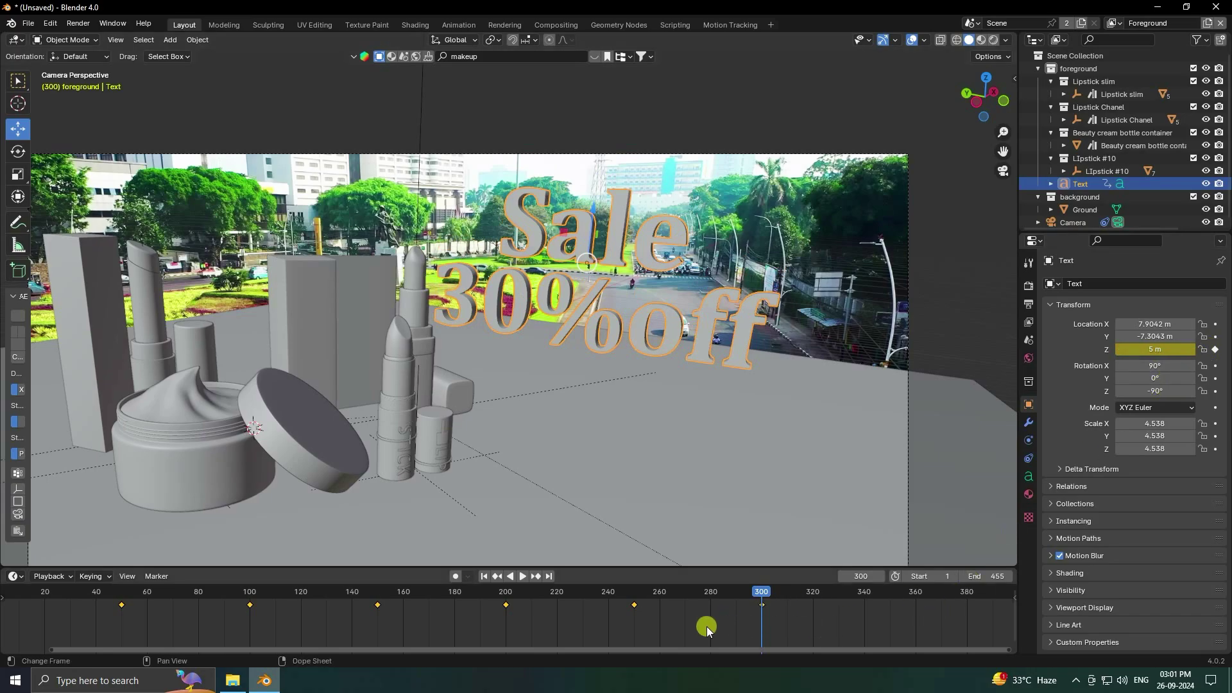
Set the scene's end frame to 300 and play the animation from frame 1 to check the floating text.
middle_drag(673, 626, 761, 613)
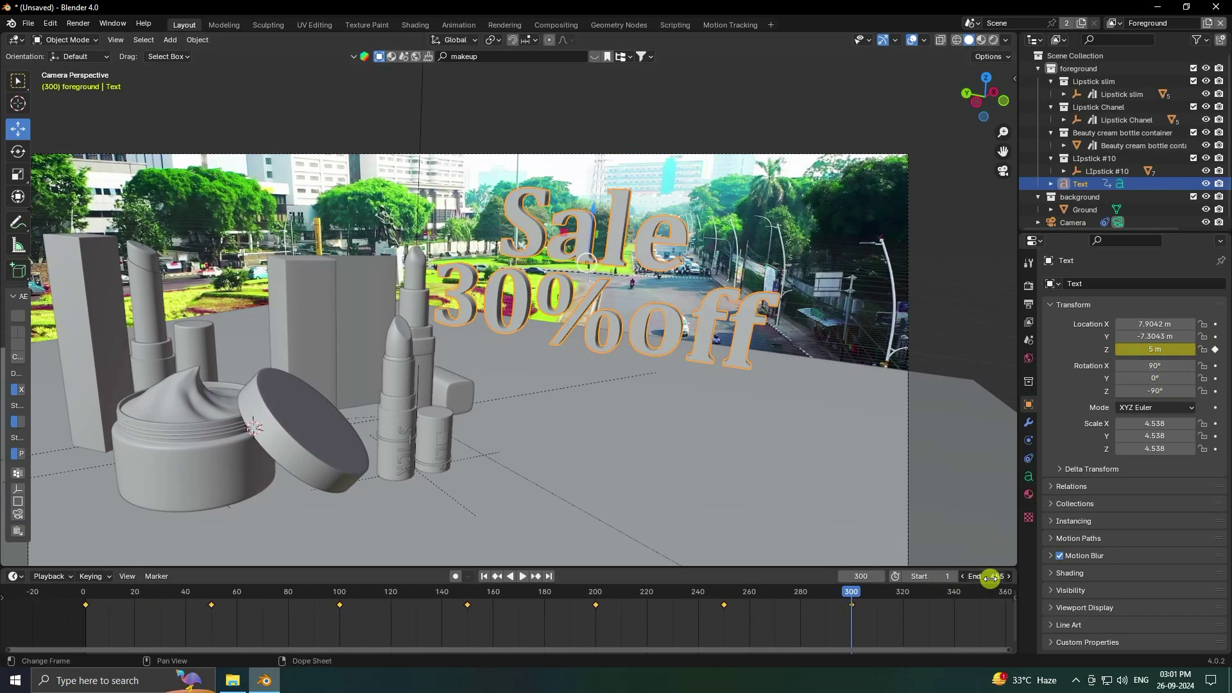
key(Return)
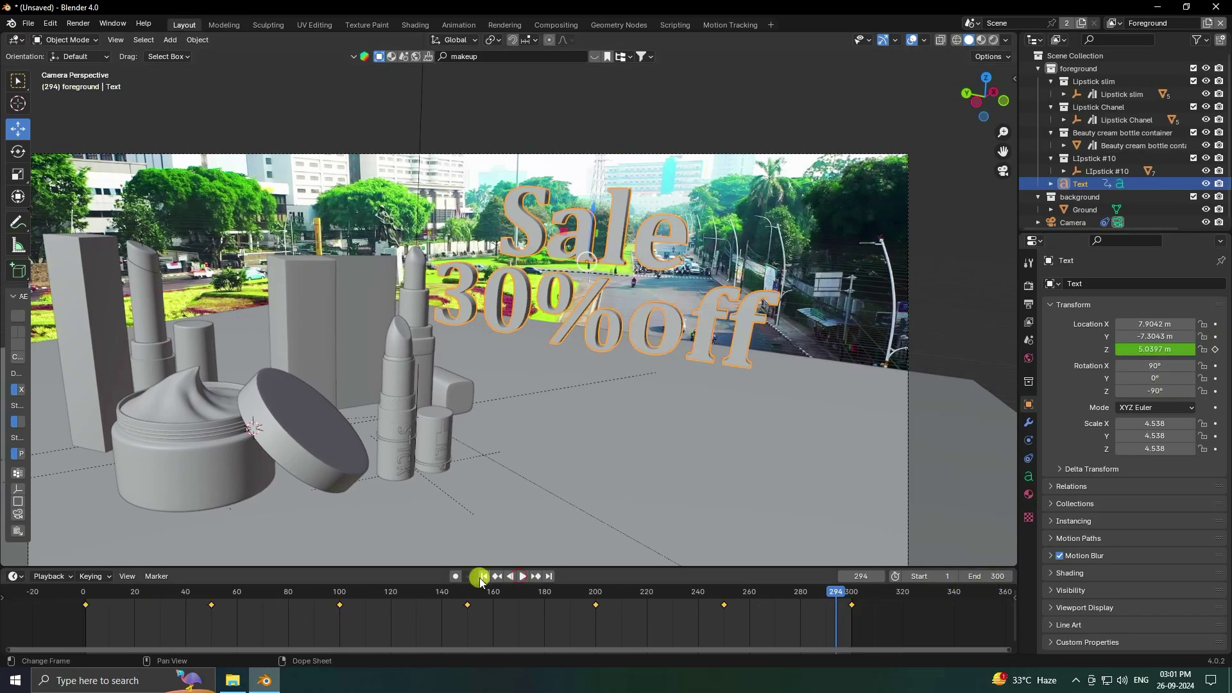
click(484, 577)
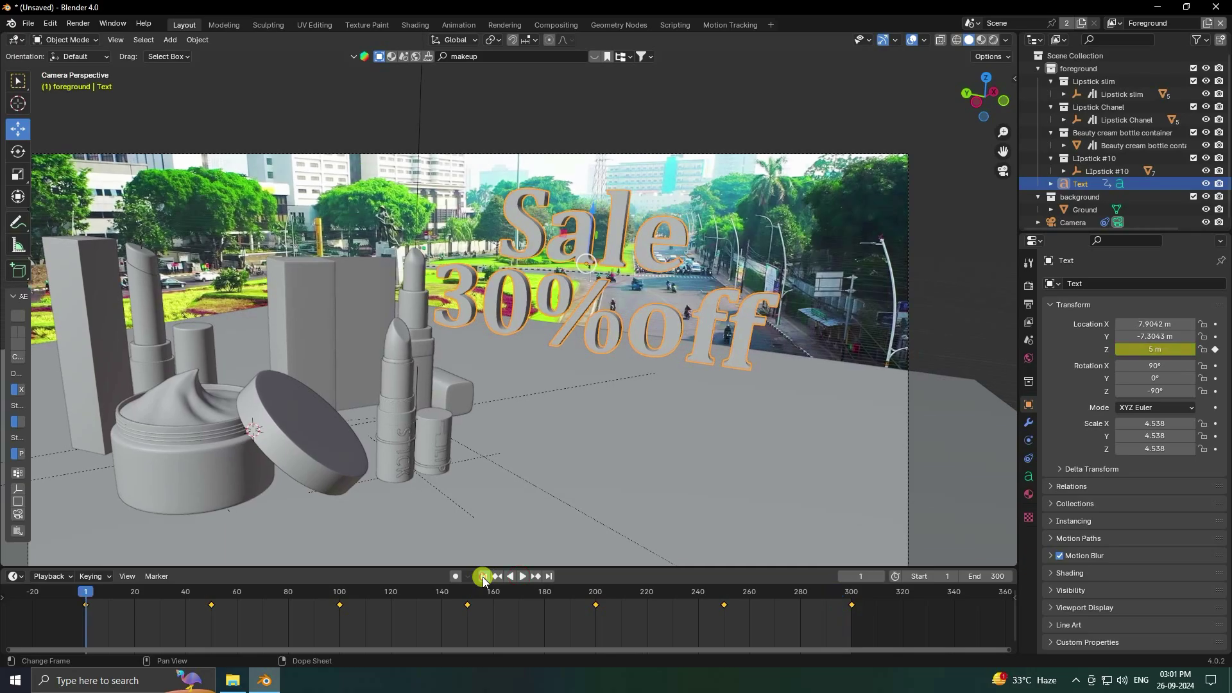
click(524, 577)
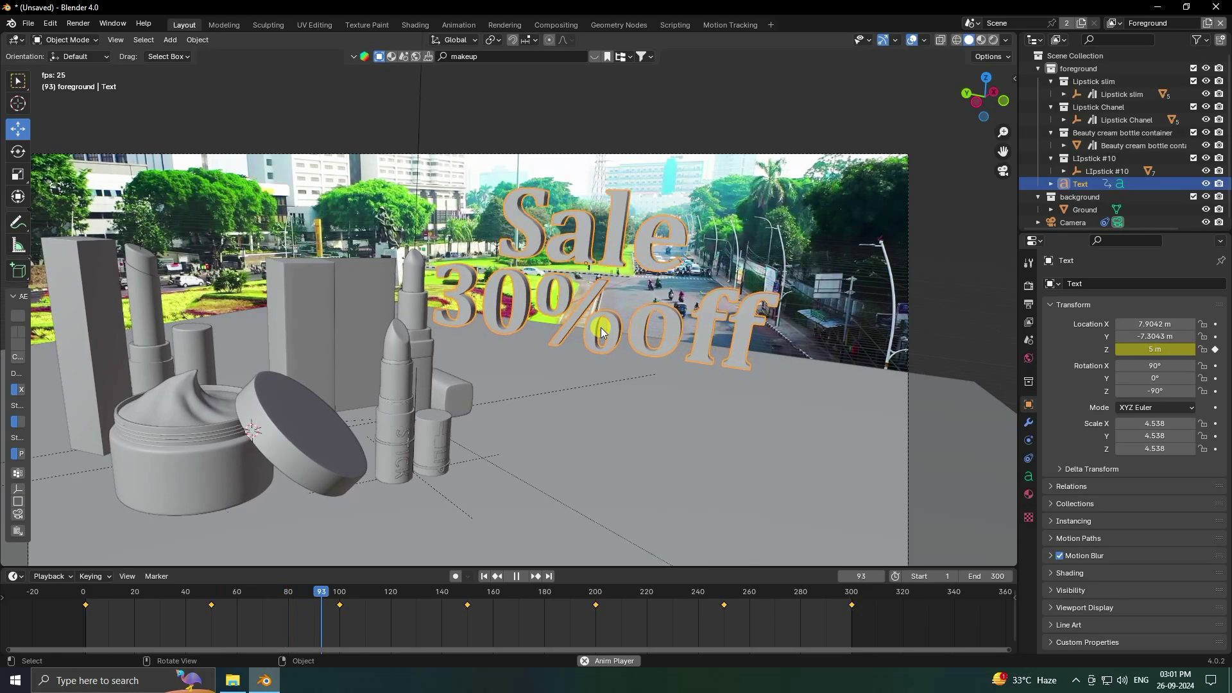
click(519, 576)
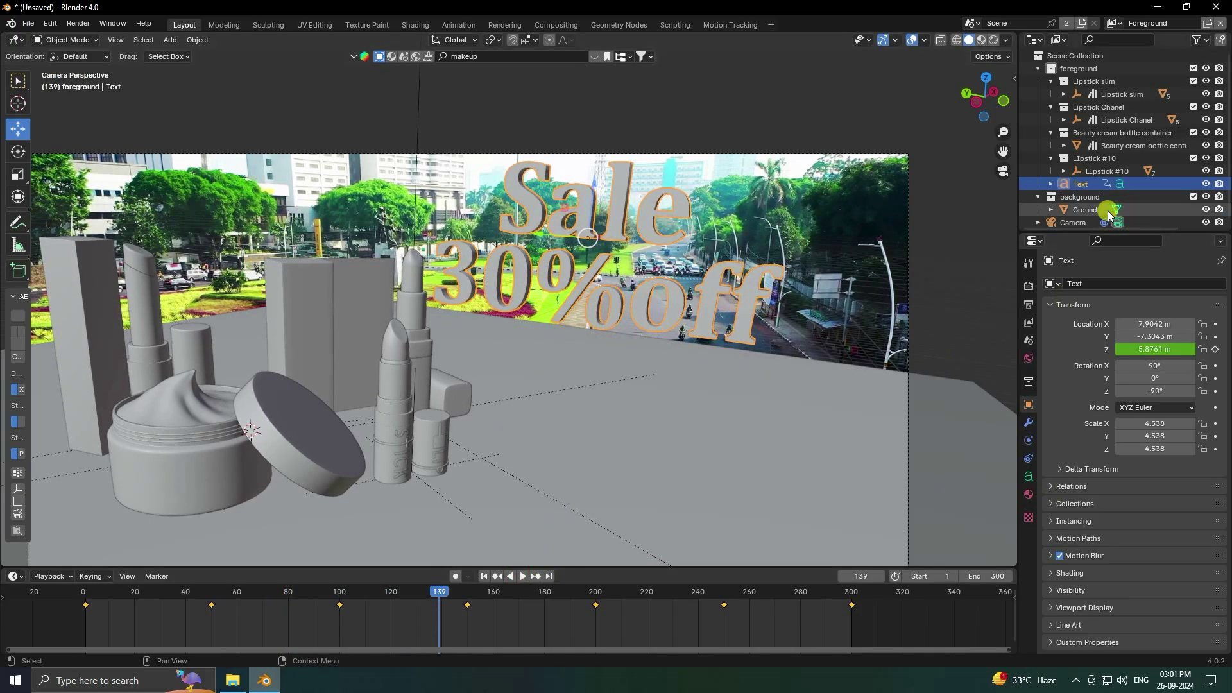
Give the text a new material with a pure red base color, metallic 0.142 and roughness 0.6.
click(1025, 476)
click(1029, 494)
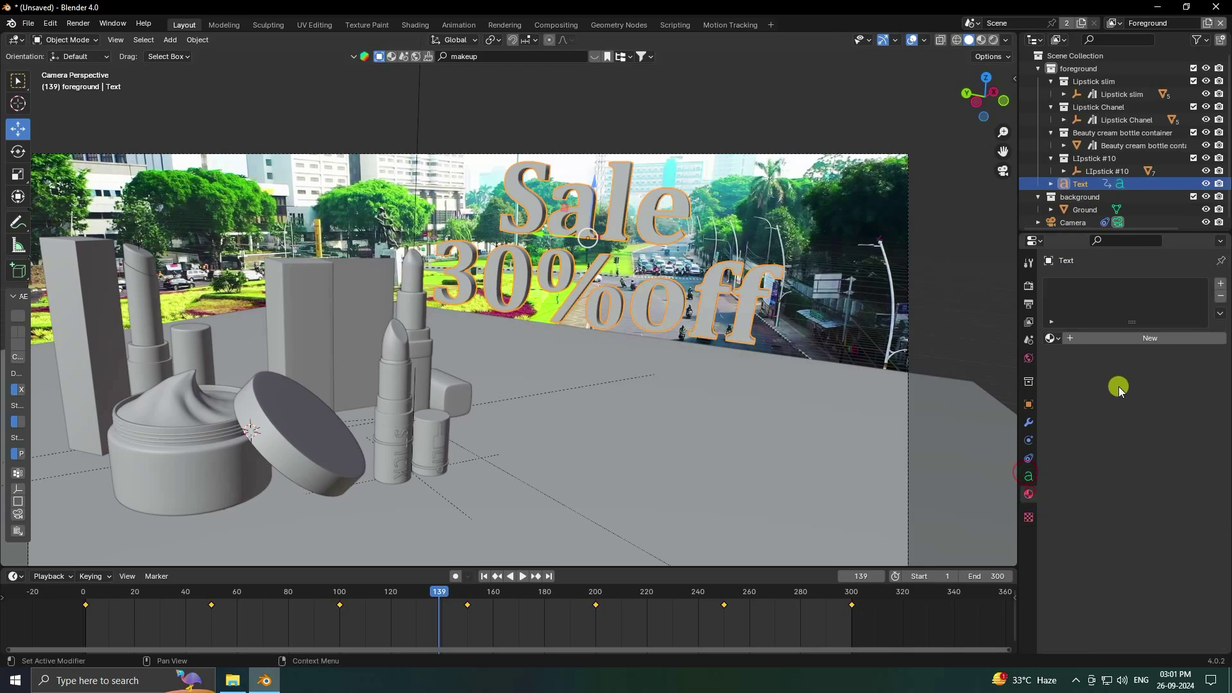
click(1088, 336)
click(1142, 419)
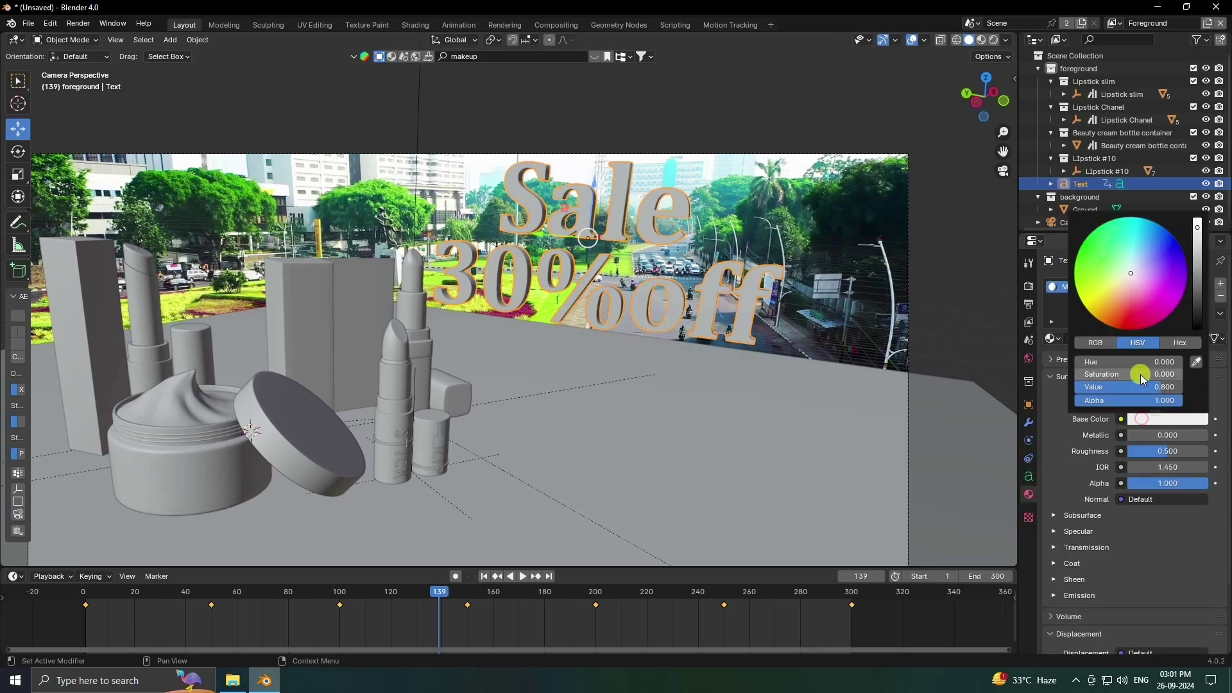
mouse_move(1139, 362)
mouse_down()
mouse_move(1183, 360)
mouse_move(1160, 377)
mouse_move(1184, 387)
mouse_move(143, 372)
mouse_move(170, 382)
mouse_up()
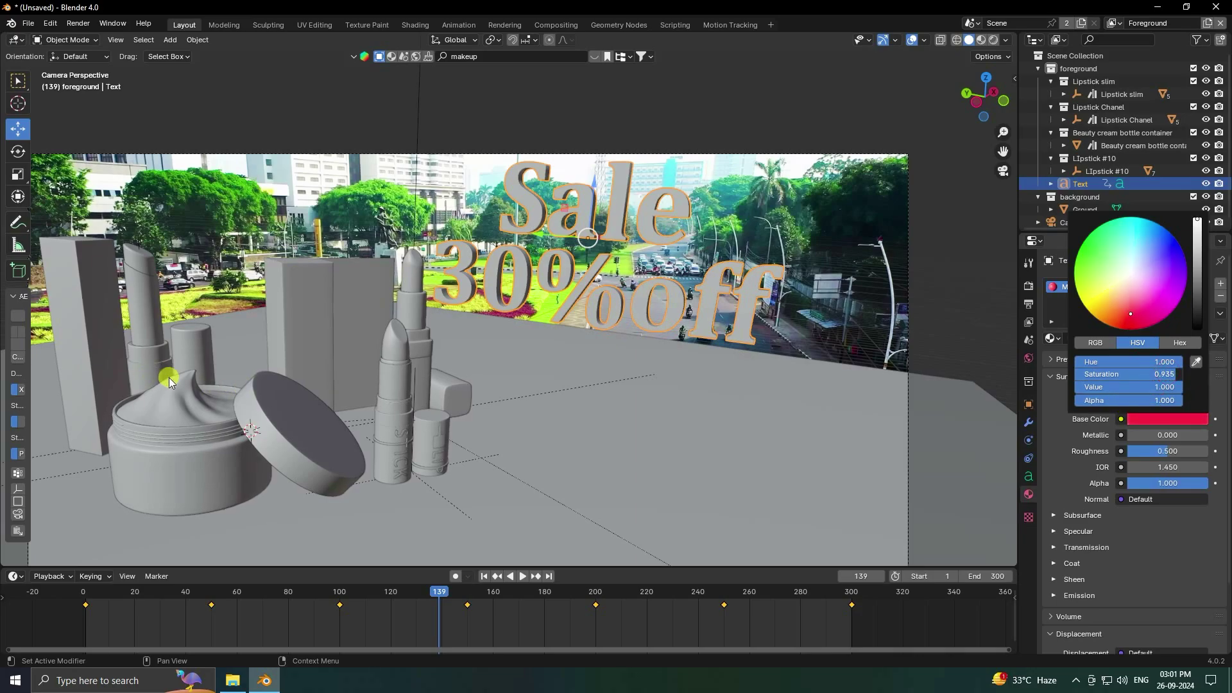
click(1169, 377)
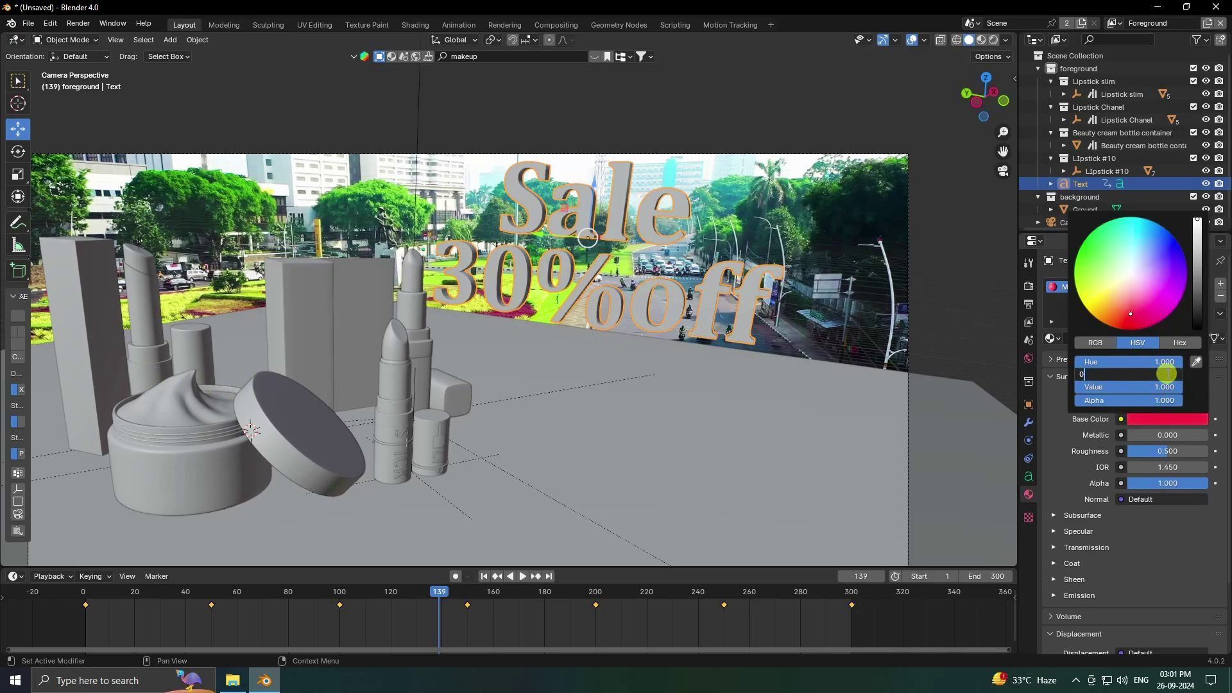
key(Return)
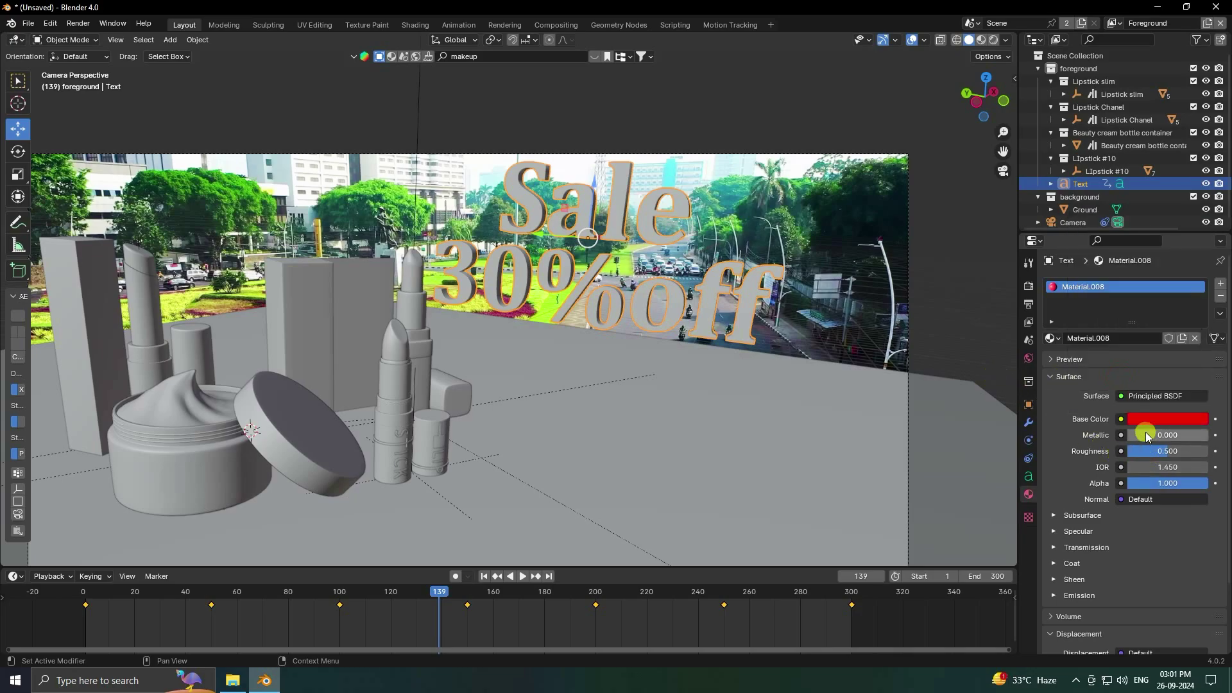
drag(1145, 434, 175, 438)
drag(1145, 451, 283, 256)
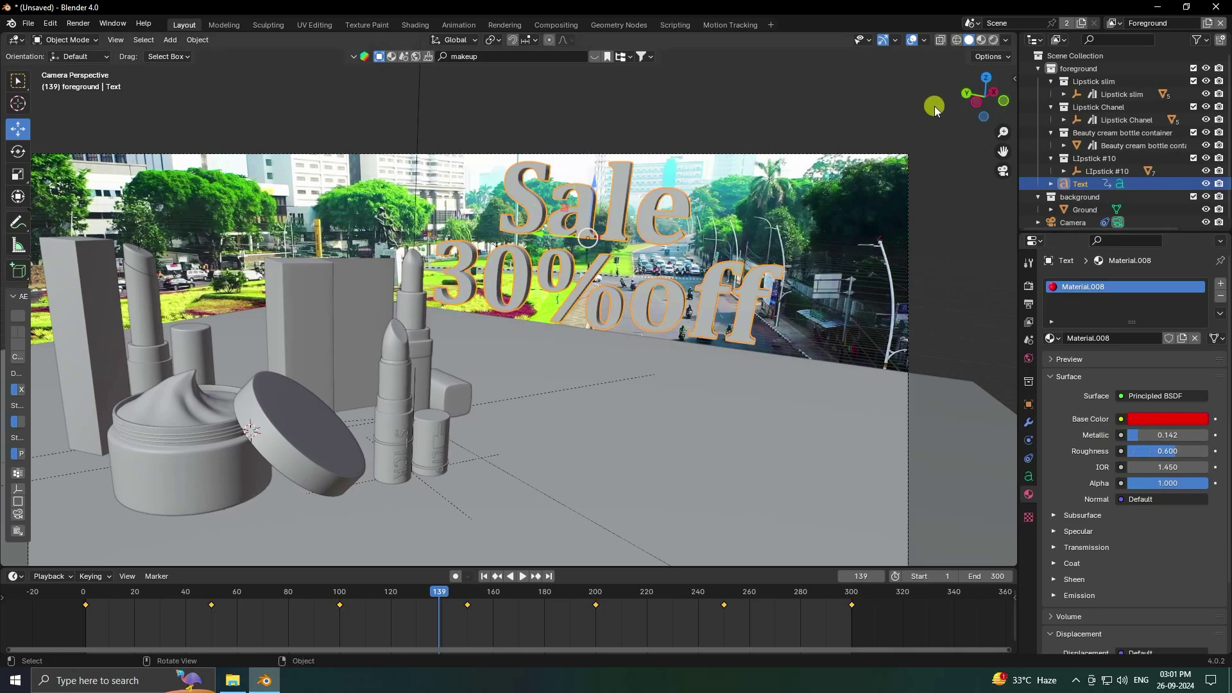
Render the current frame, 139, as a still image to check the composite.
click(79, 24)
click(99, 41)
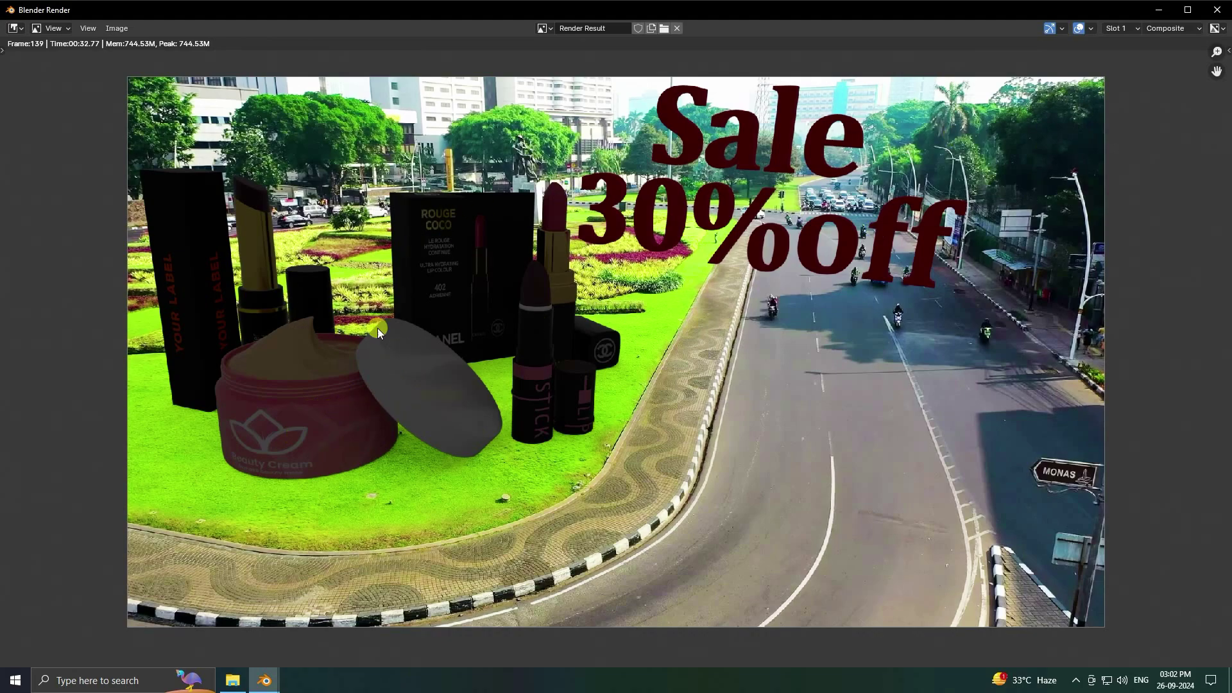
Close the render and give the world background color an Environment Texture using chinese_garden_4k.exr from the HDRI folder.
click(1225, 9)
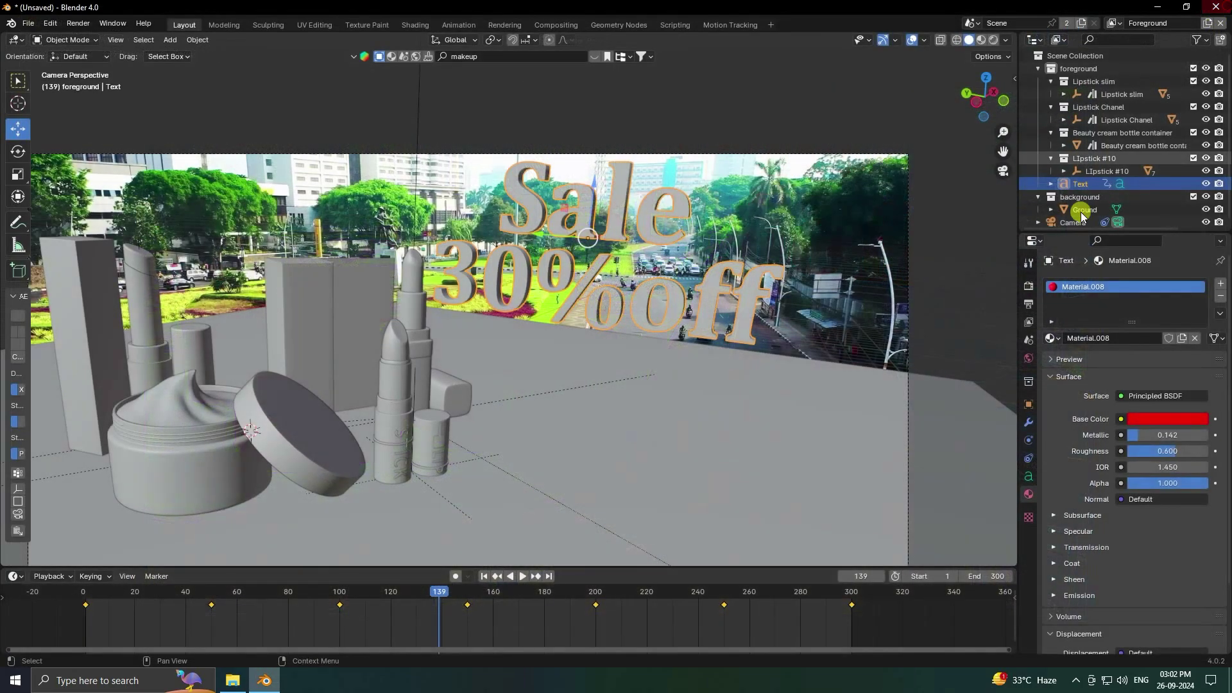
click(1029, 355)
click(1121, 362)
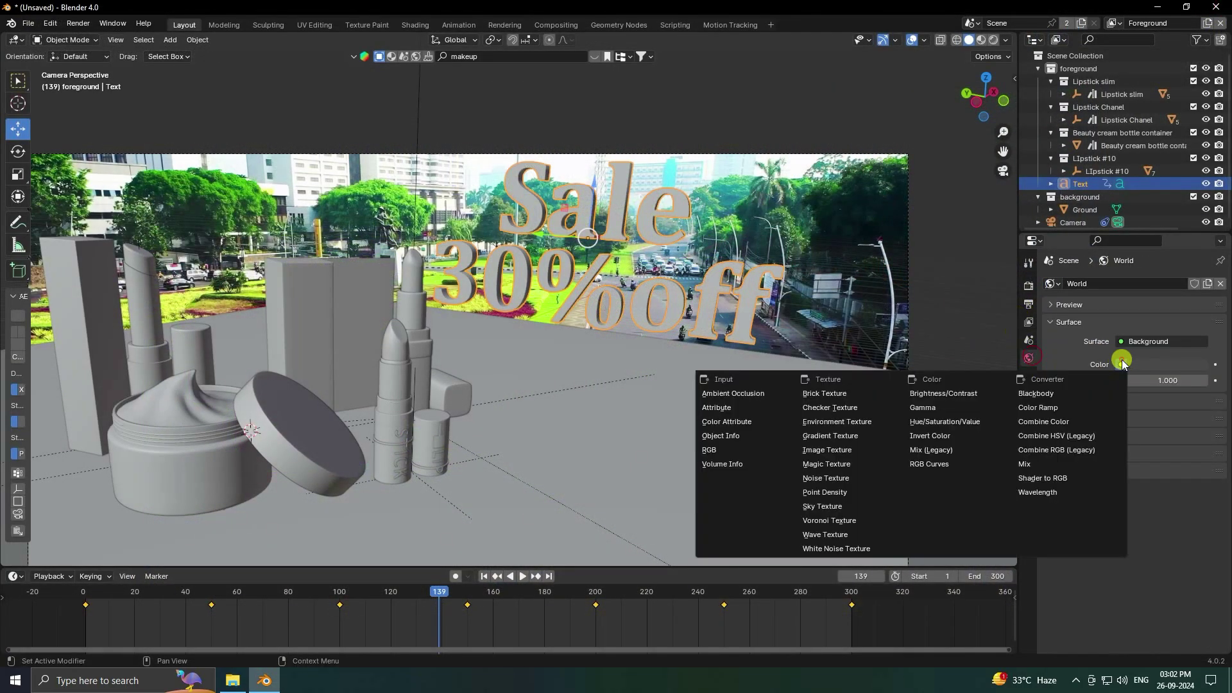
click(850, 422)
click(1185, 382)
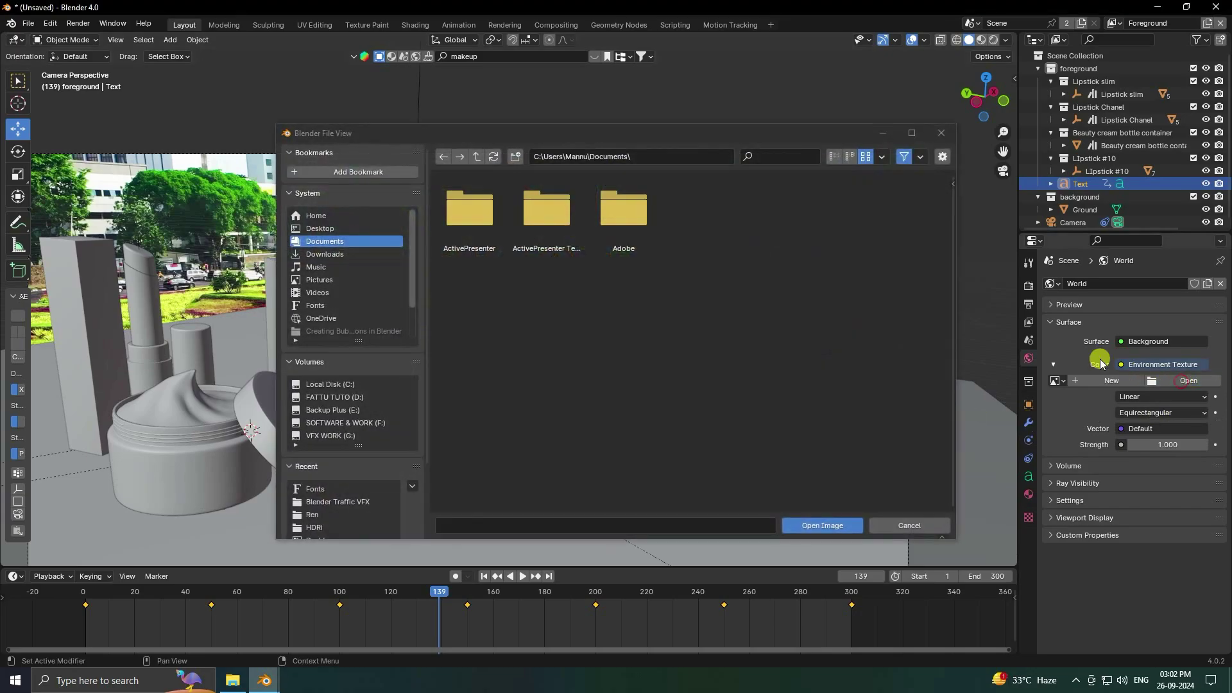
click(316, 526)
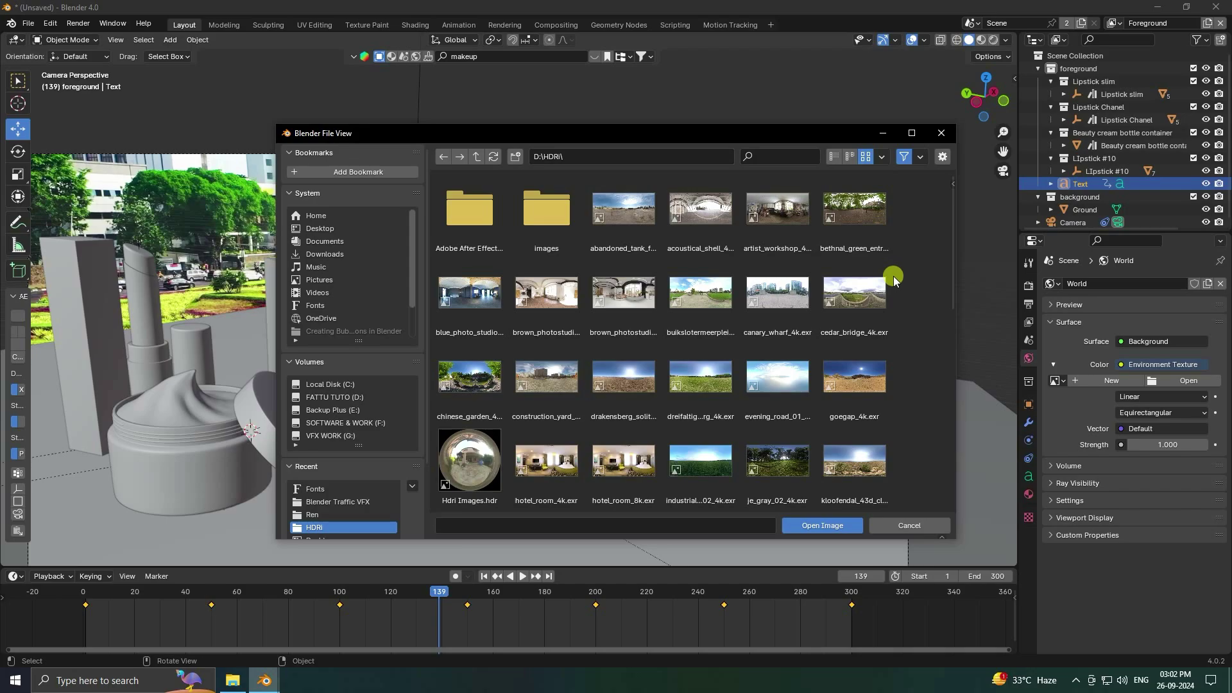
click(445, 387)
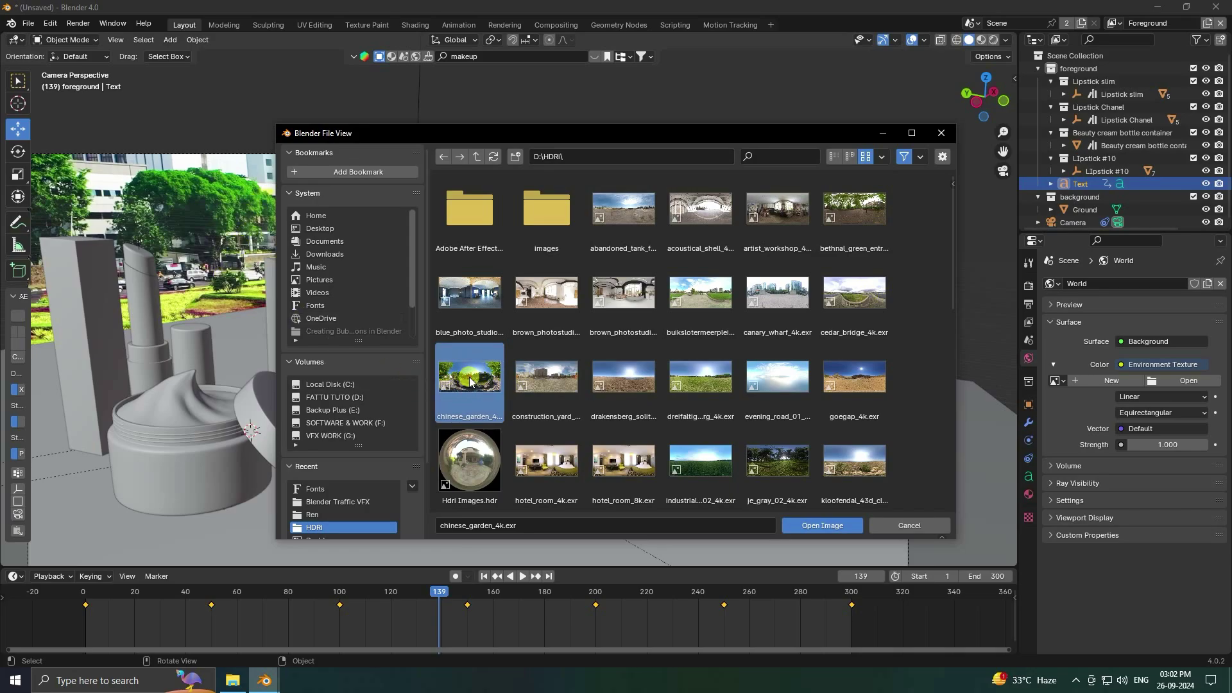
click(846, 532)
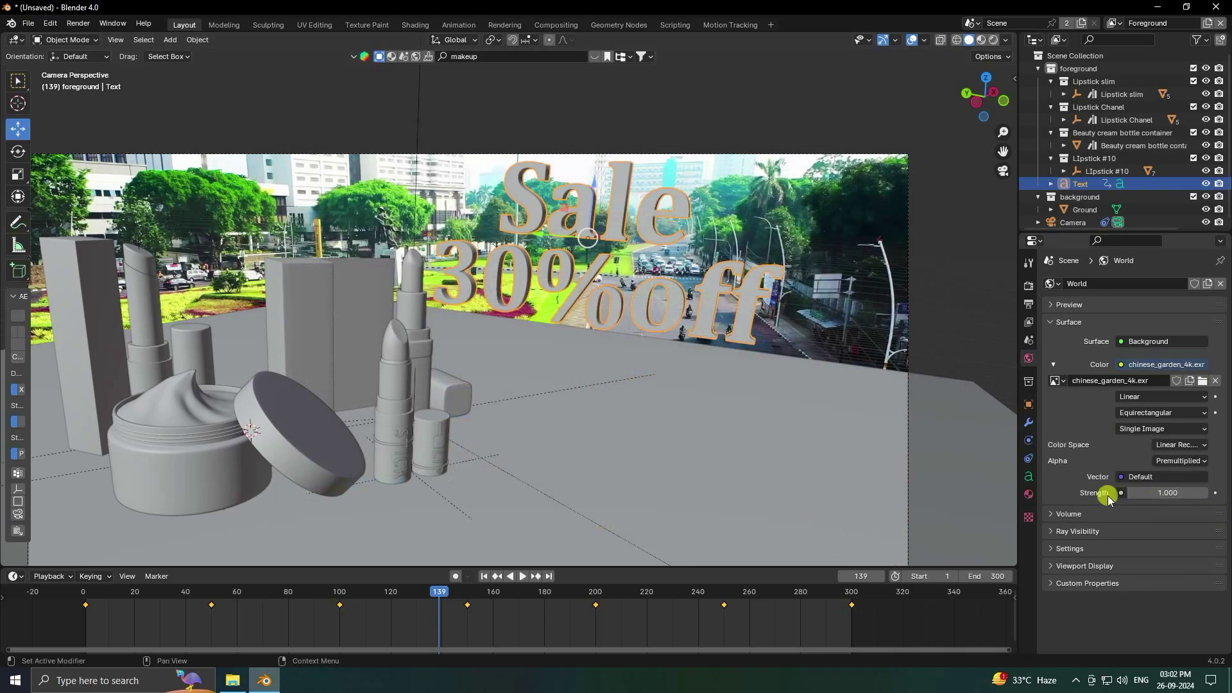
Set the world background strength to 0.7.
click(1158, 493)
text(0.8)
key(Return)
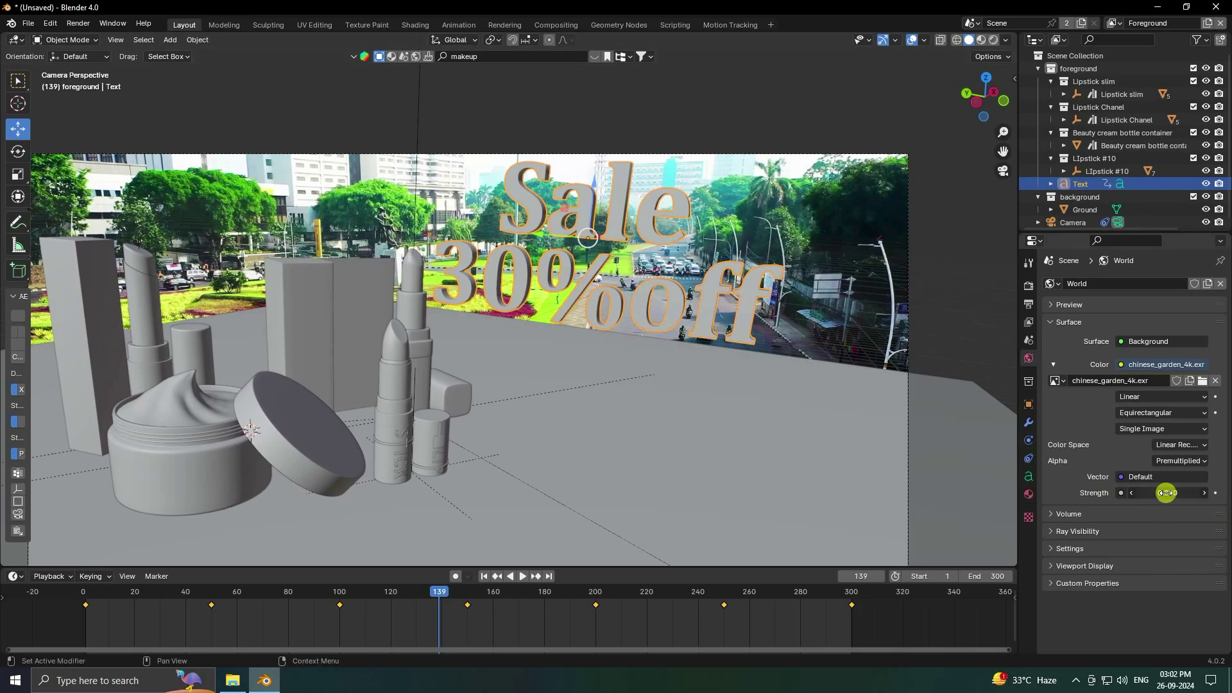
click(1167, 493)
text(0.7)
key(Return)
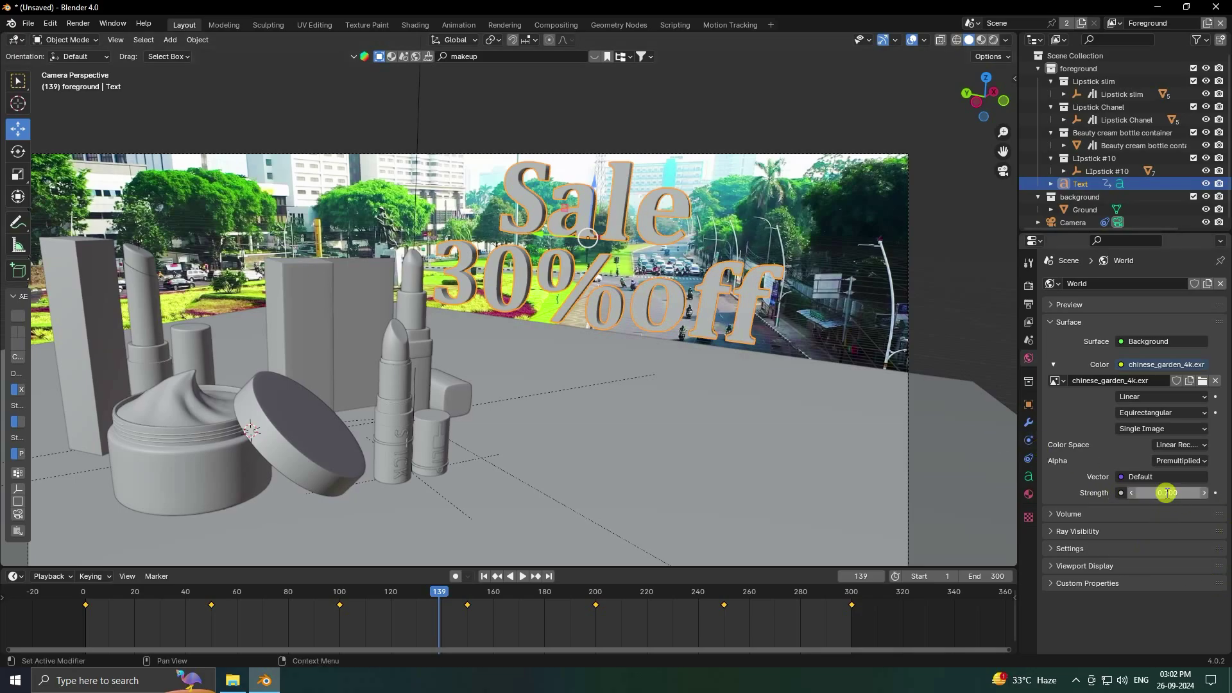
Add a sun light, move it beside the makeup models and raise it to the height of the sale text.
middle_drag(690, 364, 490, 346)
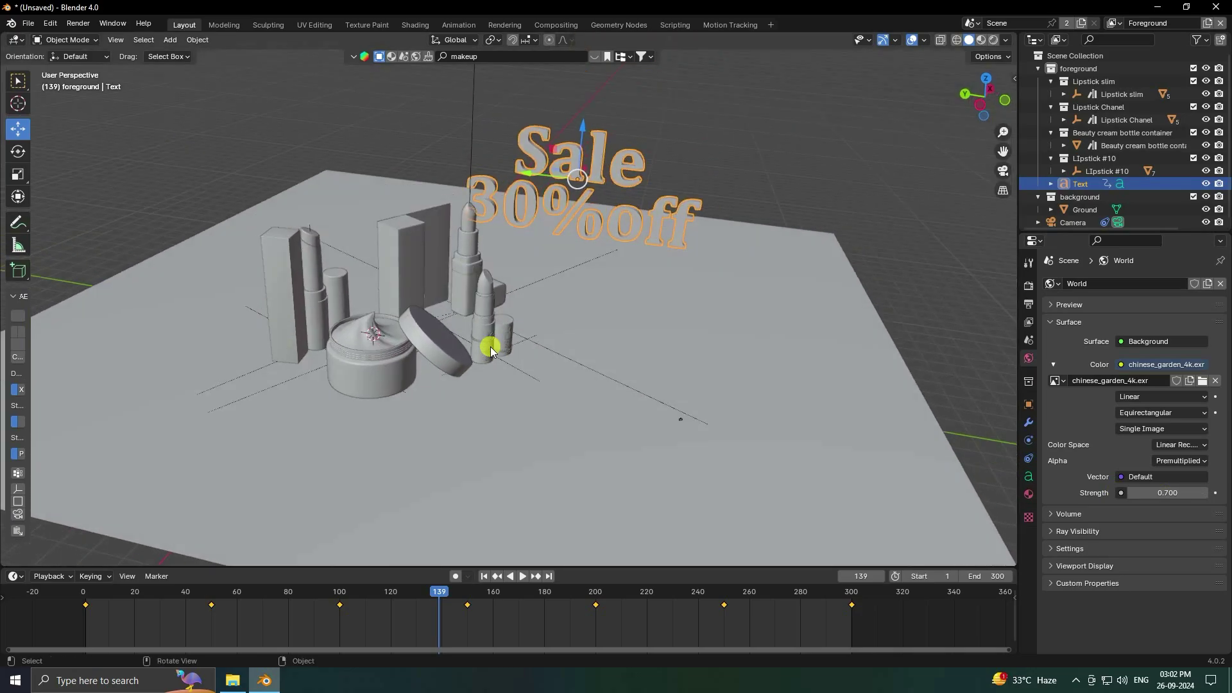
click(170, 40)
mouse_move(191, 211)
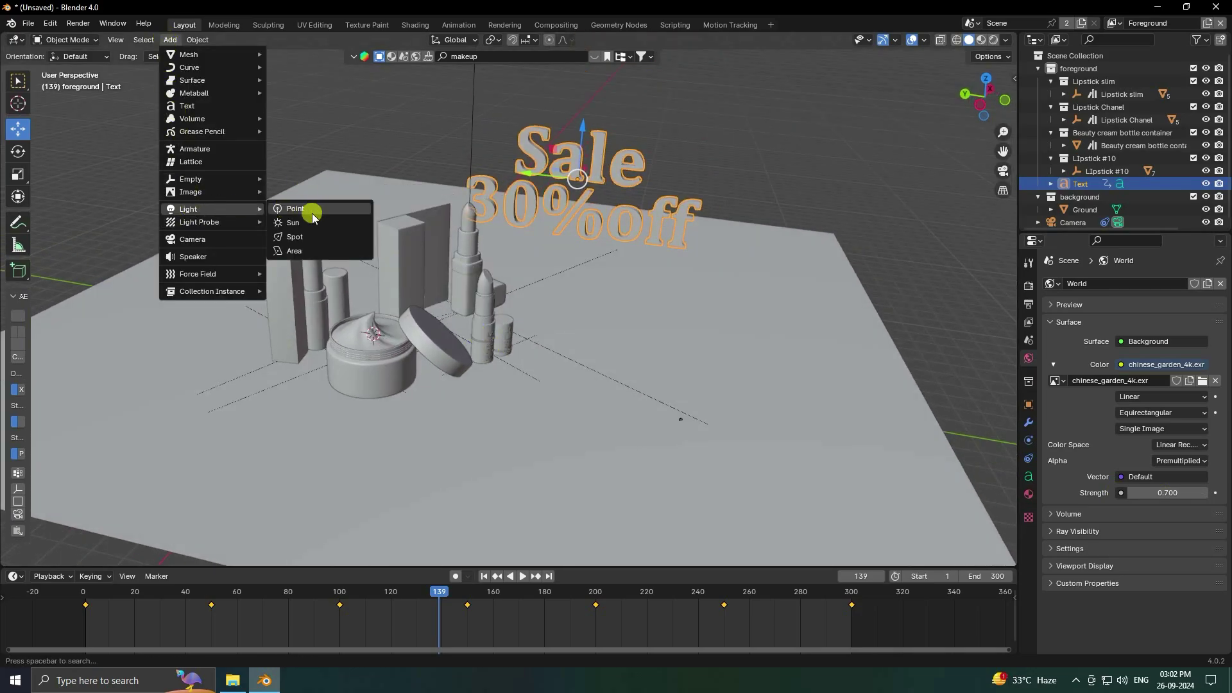
click(314, 226)
drag(353, 333, 564, 369)
drag(603, 328, 623, 193)
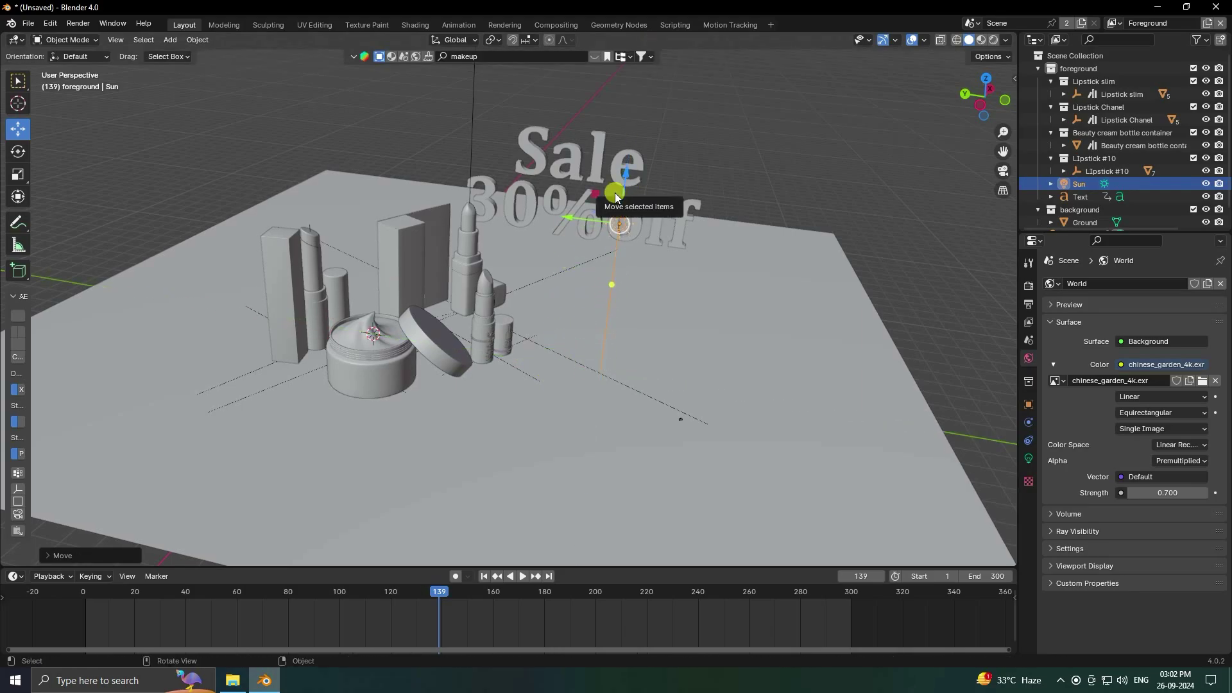
Check the lighting through the camera in material preview, and rotate the sun so it shines diagonally toward the makeup models.
key(KP_0)
click(983, 40)
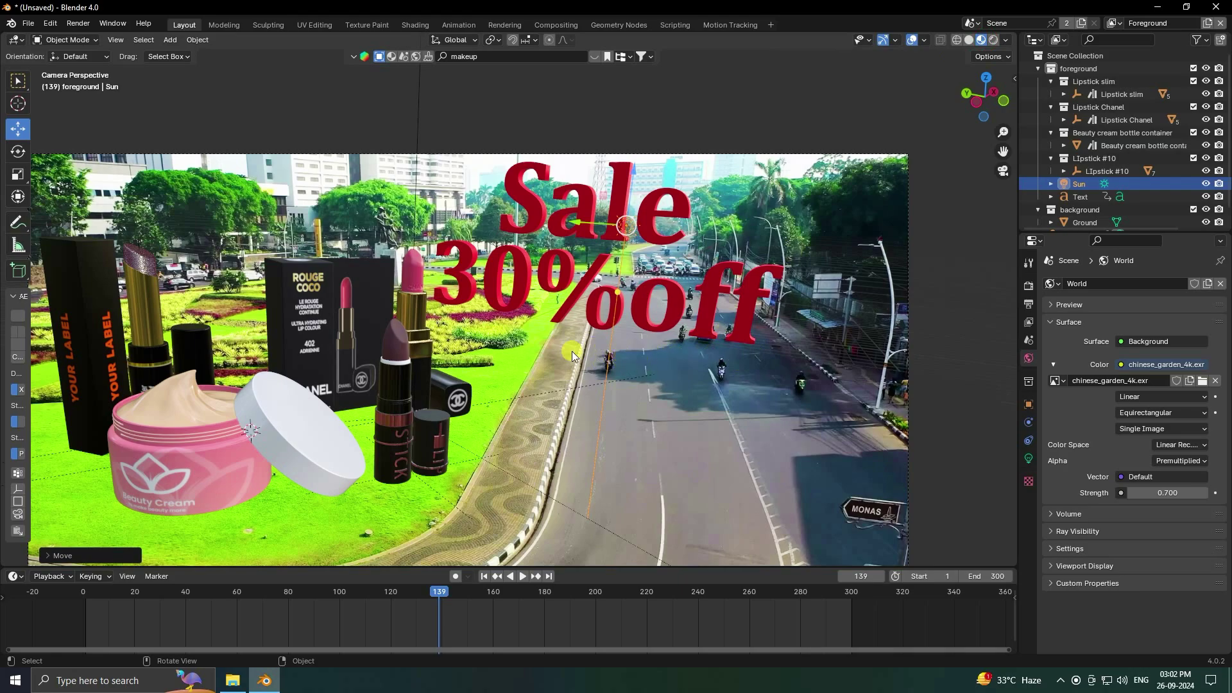
middle_drag(899, 99, 732, 242)
scroll(545, 311, down, 4)
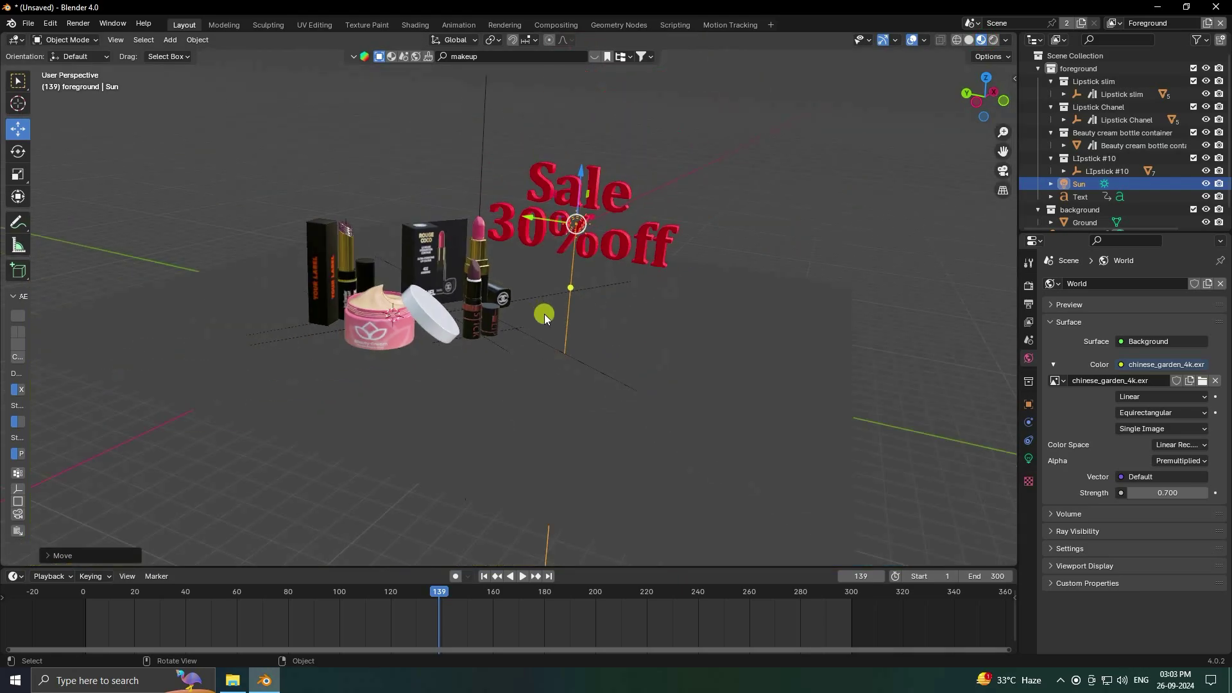
click(970, 40)
middle_drag(301, 206, 37, 136)
click(18, 152)
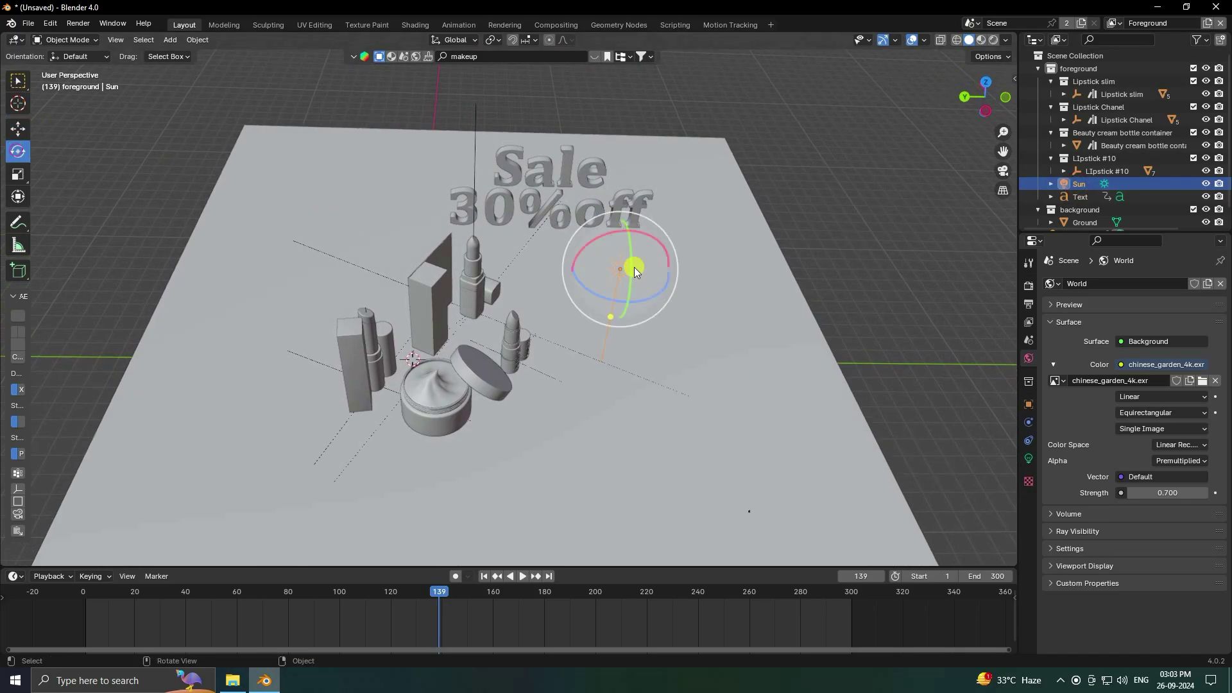
drag(604, 233, 623, 264)
middle_drag(622, 264, 502, 284)
click(18, 129)
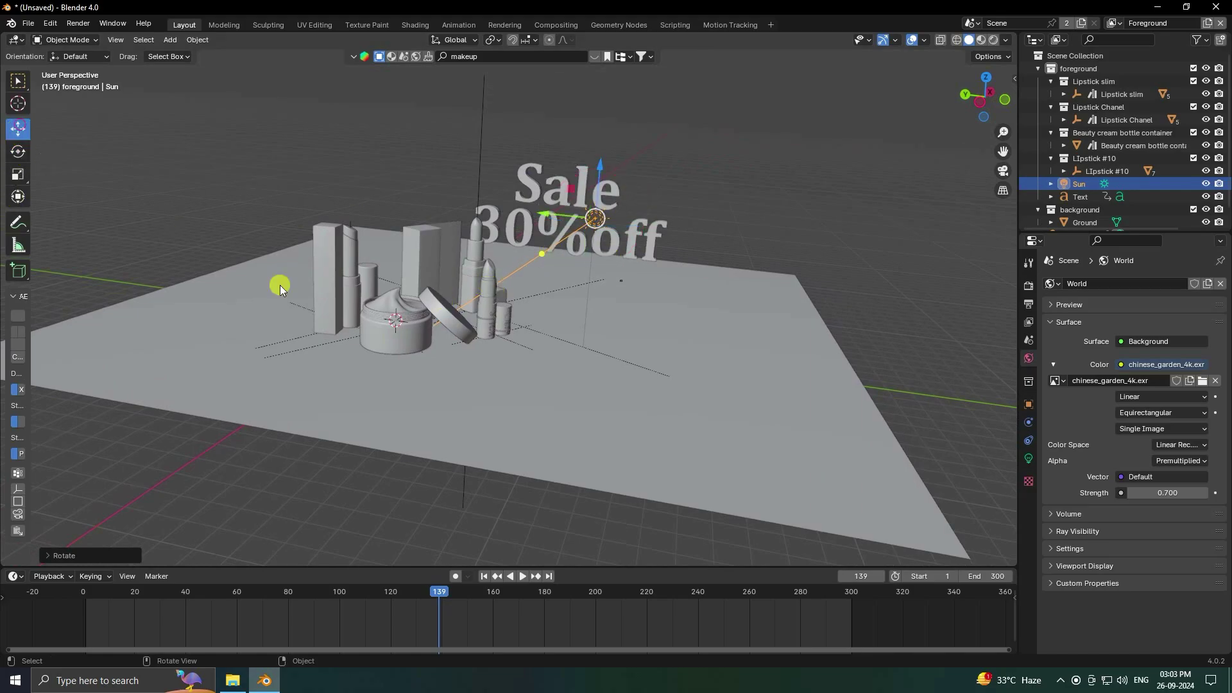
Set the sun light's strength to 1.5 and its angle to 20°.
click(1082, 185)
click(1029, 458)
mouse_move(1170, 371)
mouse_down()
mouse_move(1120, 372)
mouse_move(1162, 370)
mouse_up()
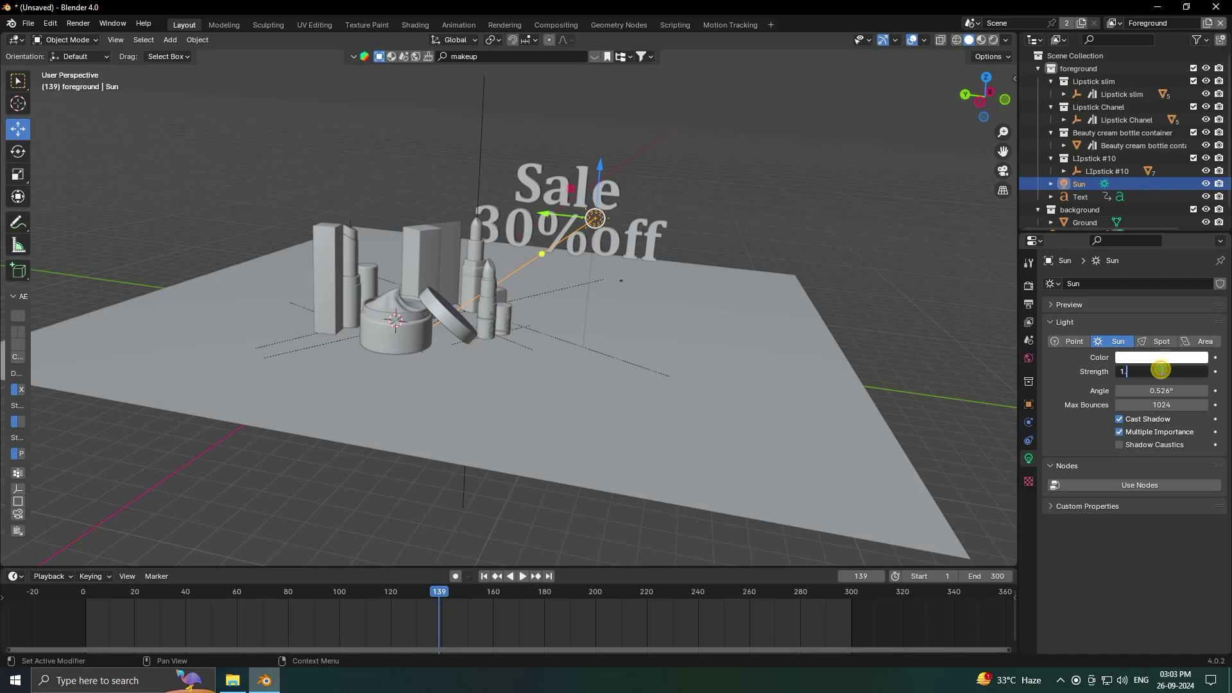
key(Tab)
text(20)
key(Return)
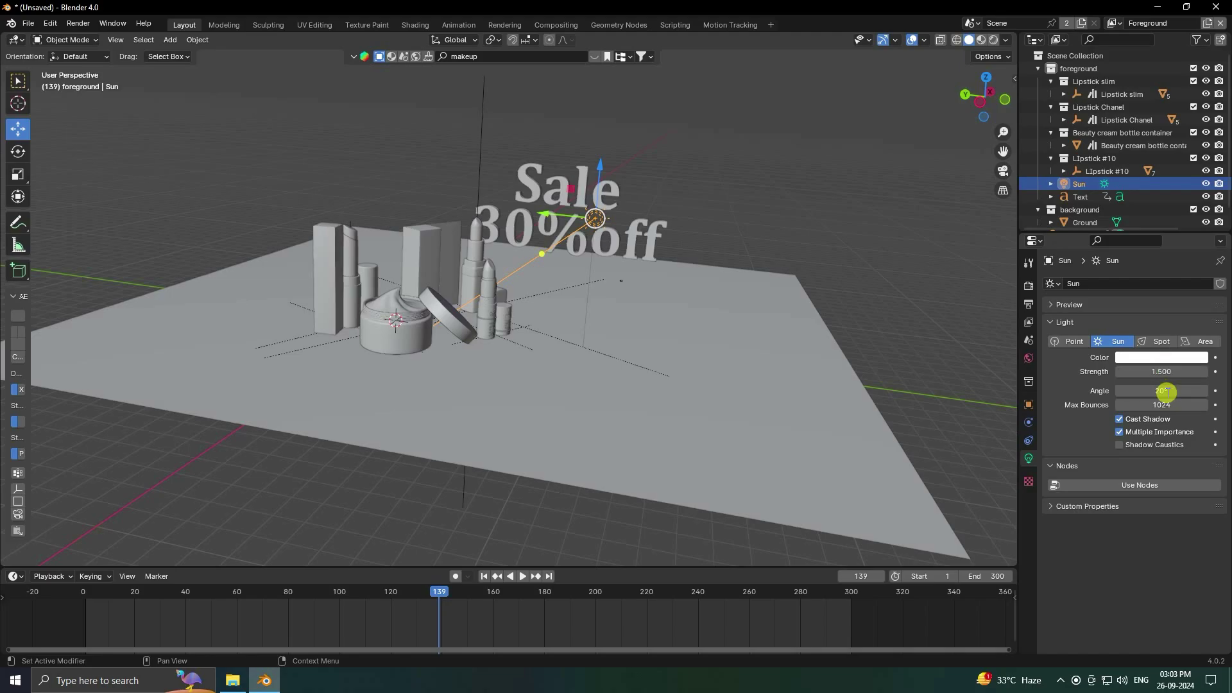
Render frame 139 from the camera view and examine the lighting and shadows on the makeup models.
key(KP_0)
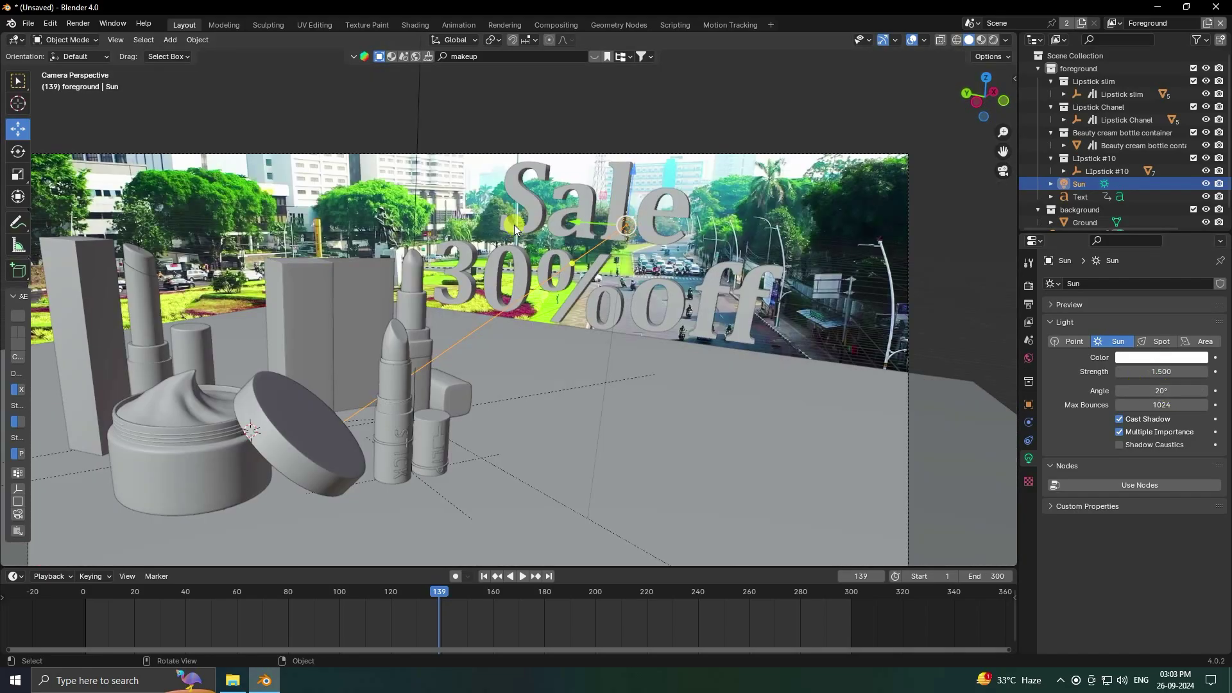
click(79, 24)
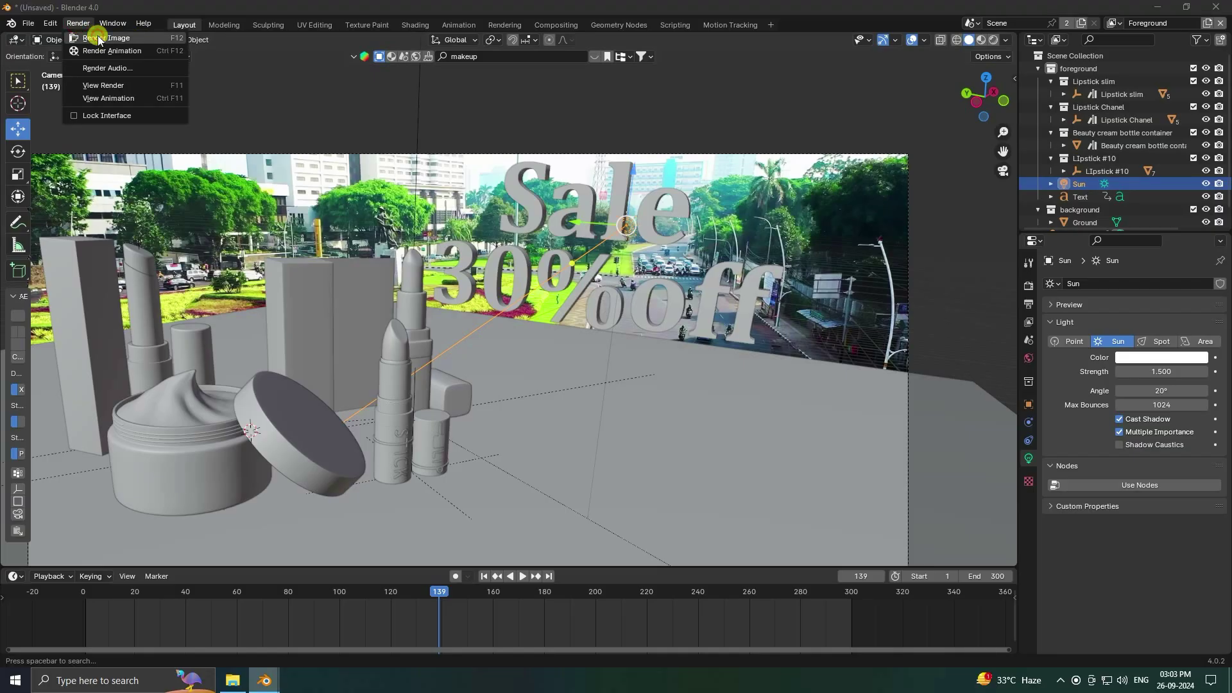
click(97, 36)
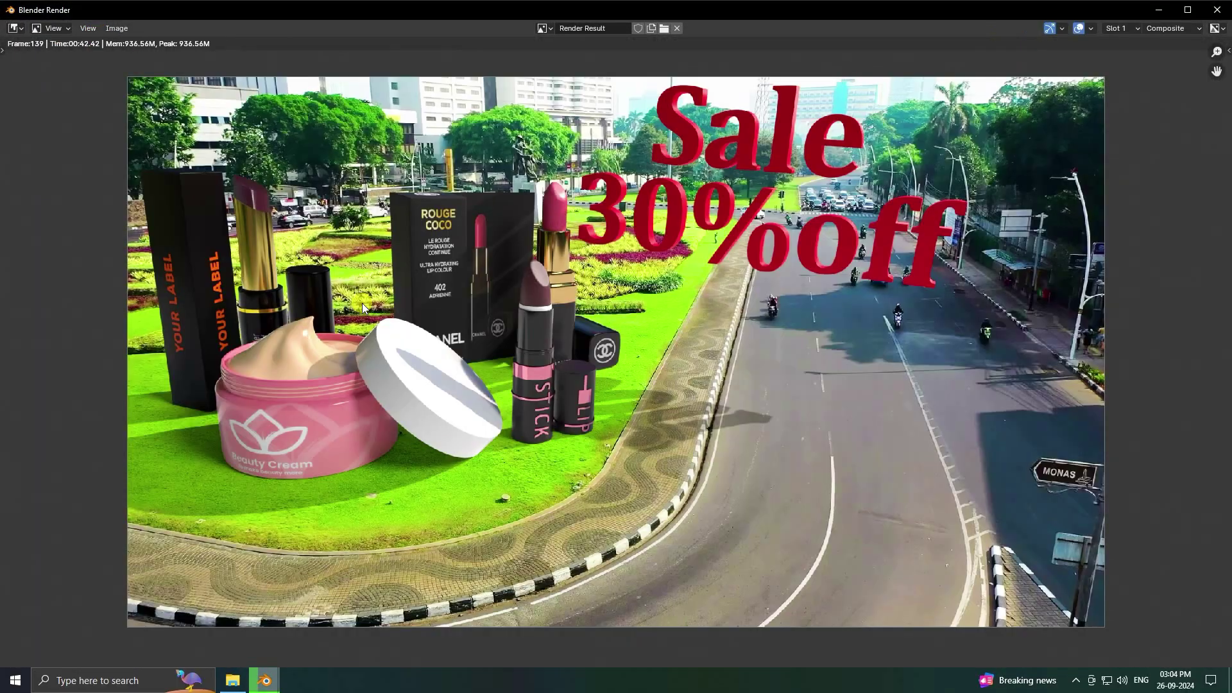
click(448, 412)
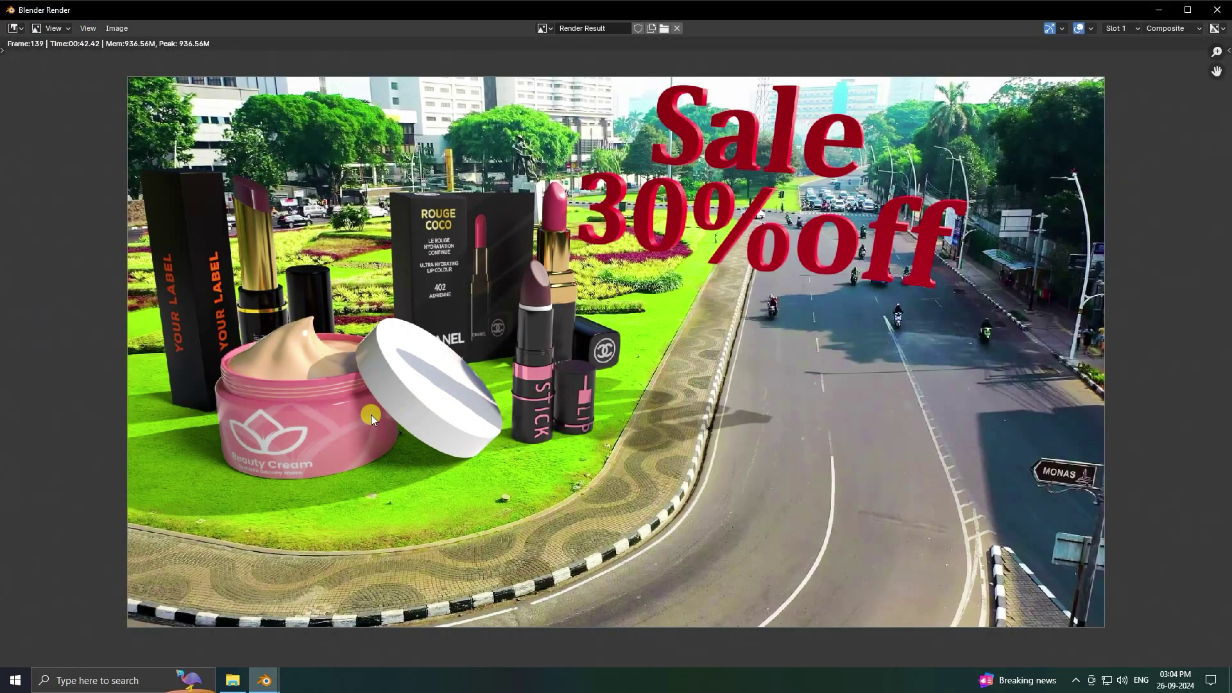
scroll(351, 407, down, 1)
scroll(384, 378, up, 1)
scroll(396, 337, up, 1)
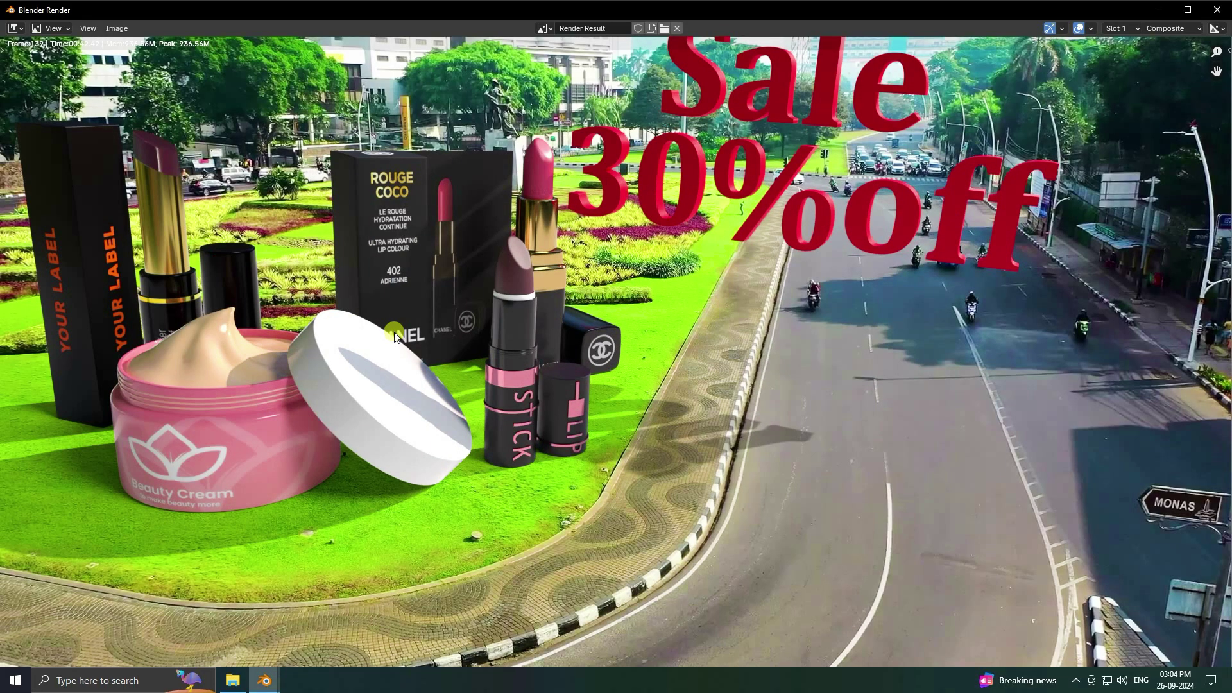
scroll(502, 366, down, 1)
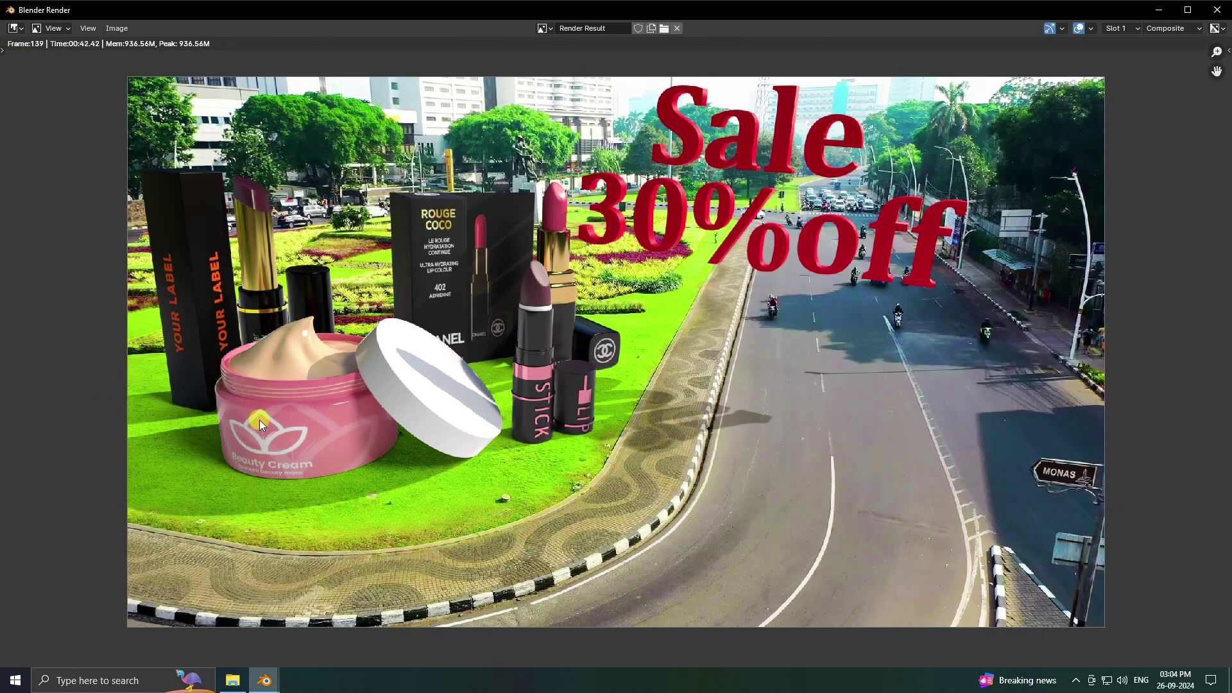
click(1217, 9)
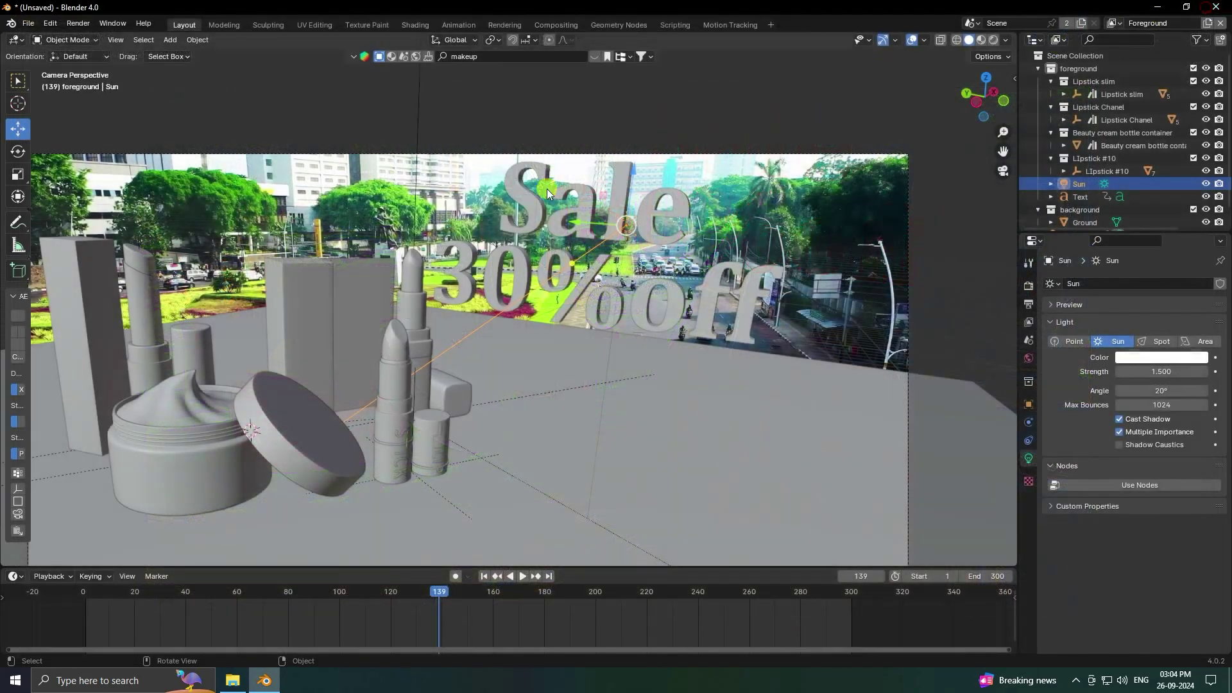
Open the world shader in the Shading workspace and add Texture Coordinate and Mapping nodes to the chinese_garden_4k.exr environment texture.
click(415, 24)
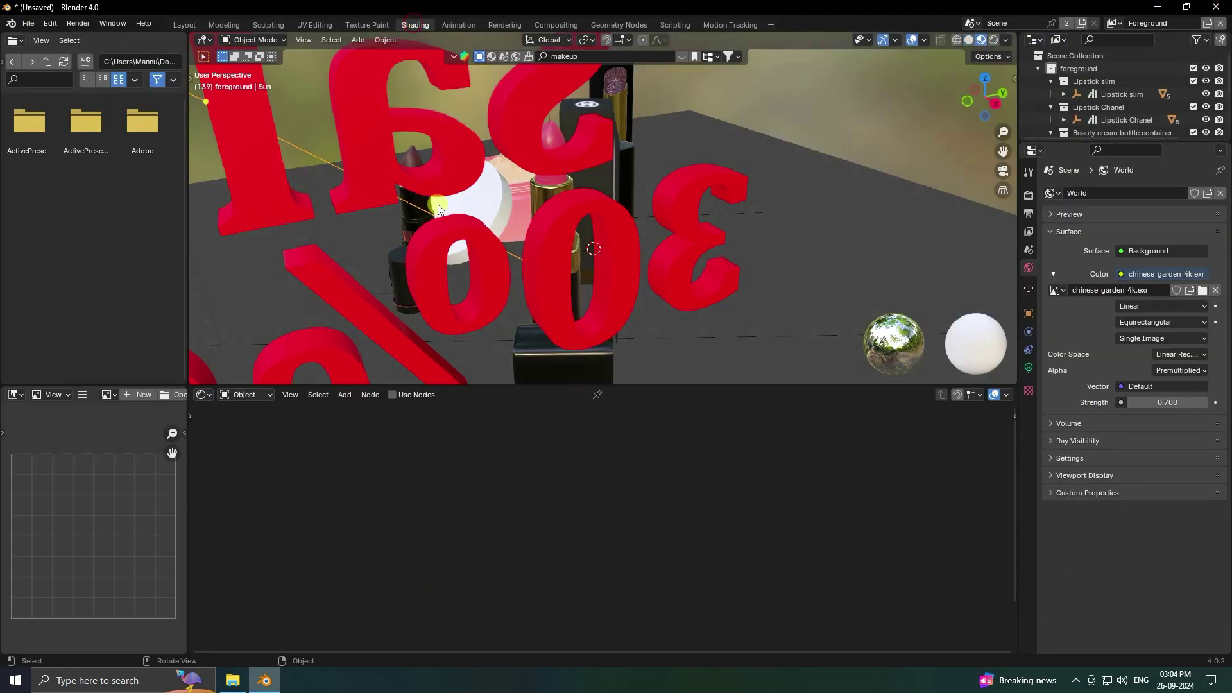
key(KP_0)
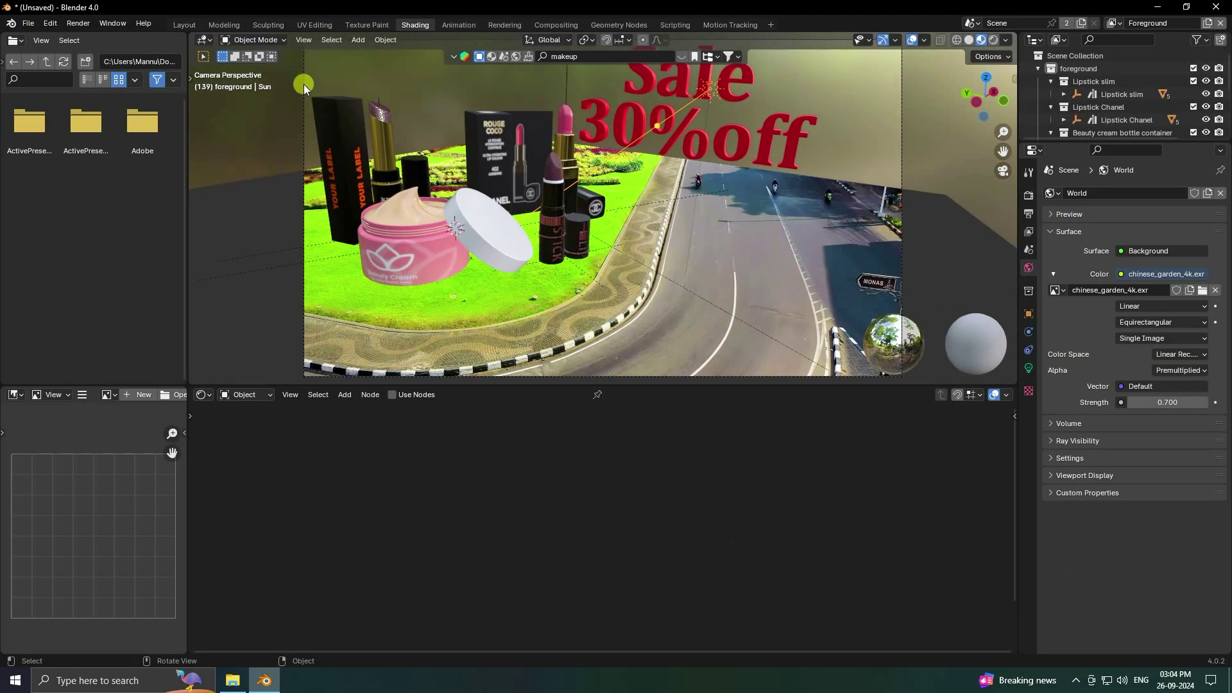
click(238, 395)
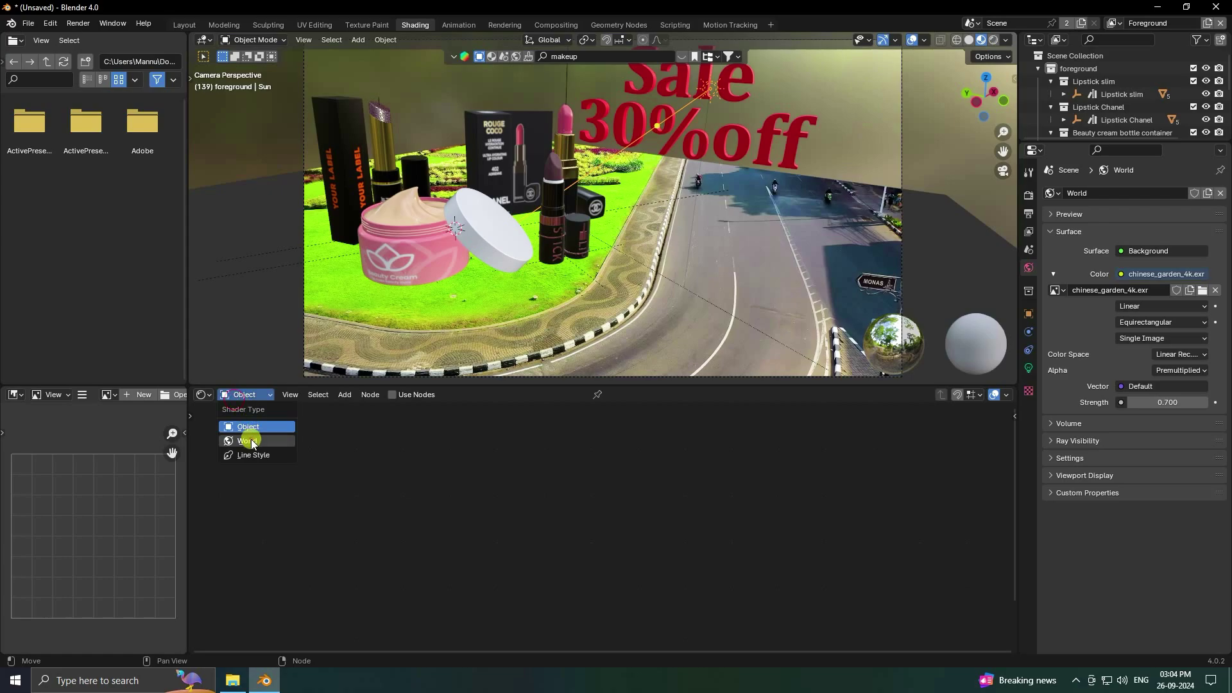
click(252, 443)
middle_drag(336, 460, 417, 540)
click(494, 456)
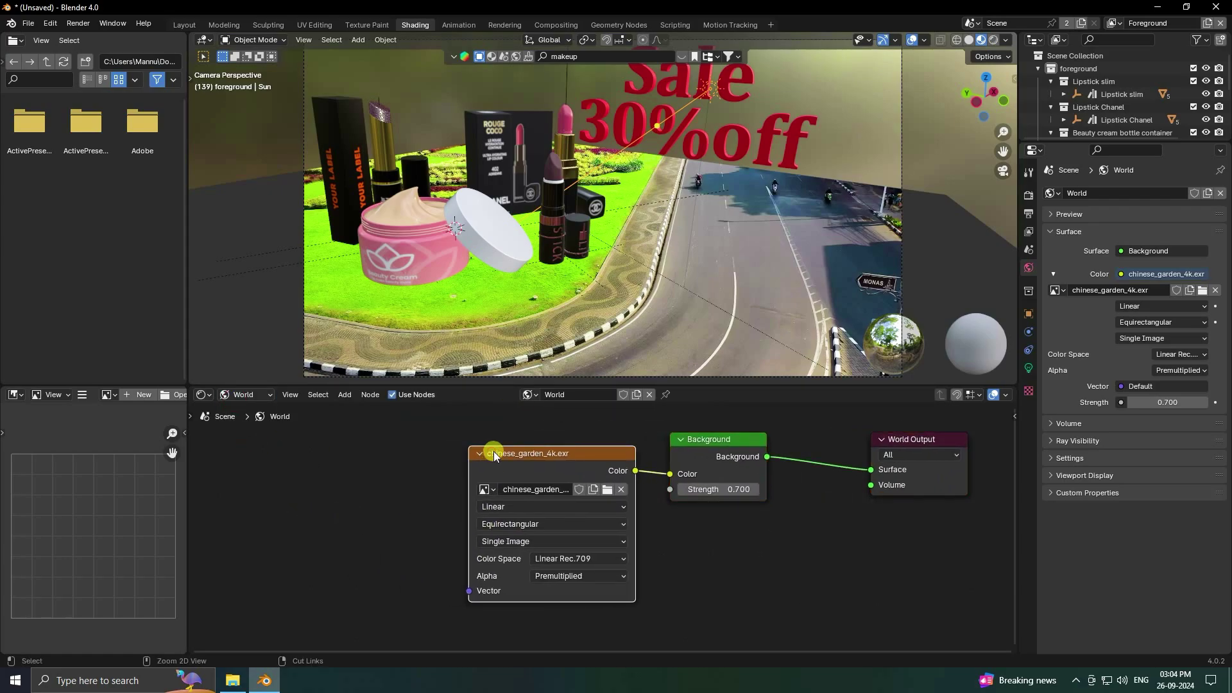
key(ctrl+t)
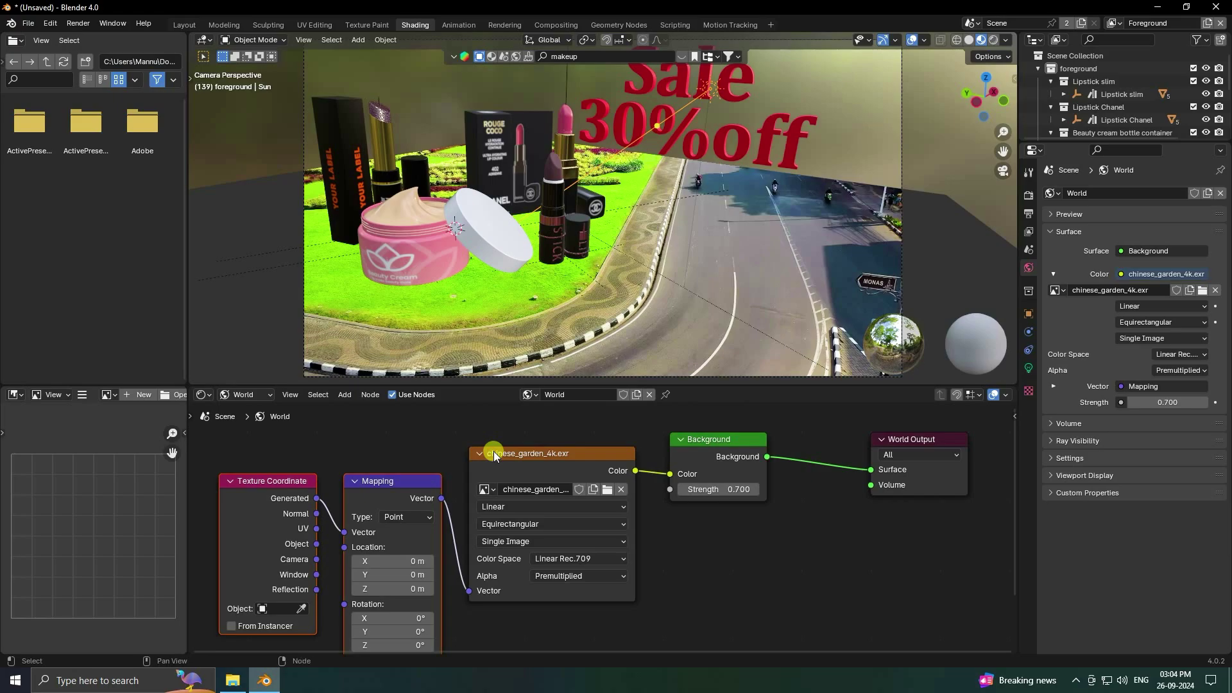
Preview the scene in rendered shading and set the Mapping node's Y rotation to 30°.
click(992, 40)
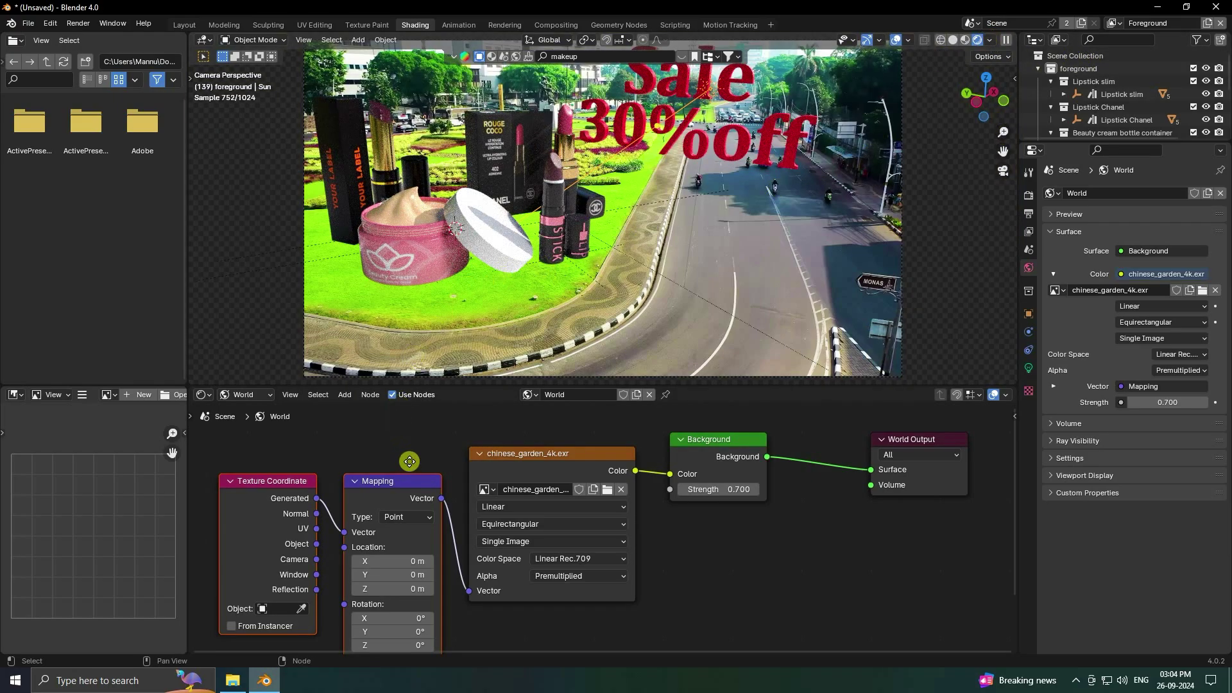
scroll(432, 636, down, 5)
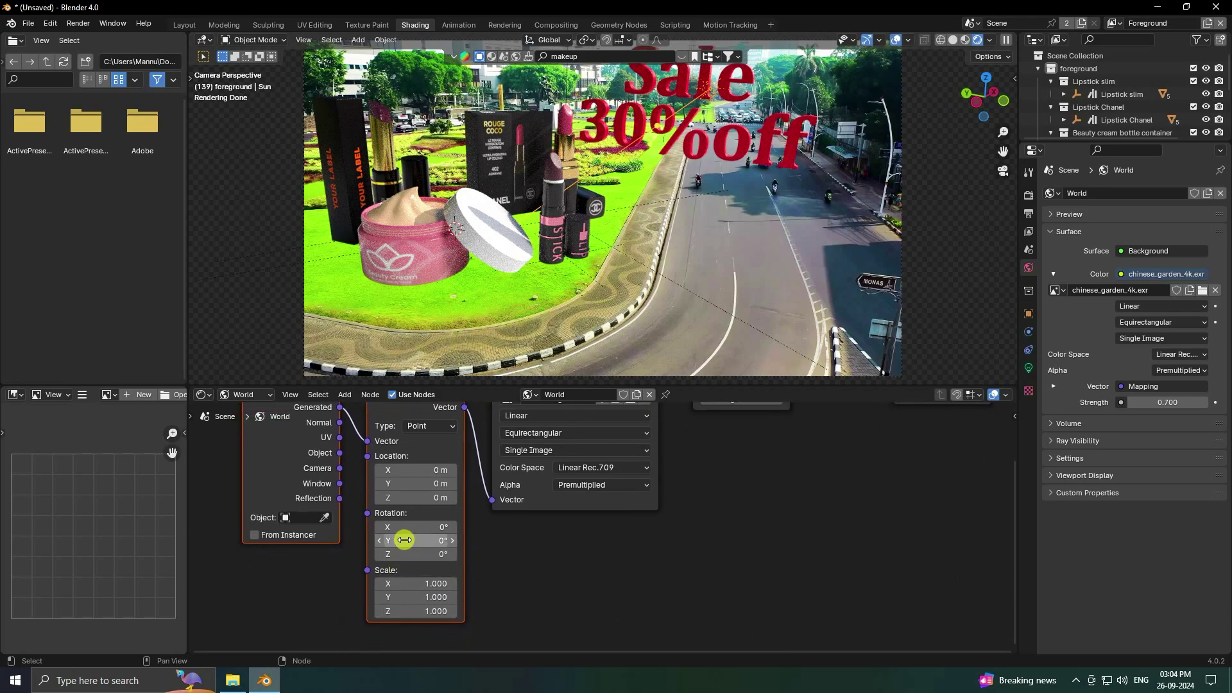
drag(405, 540, 405, 540)
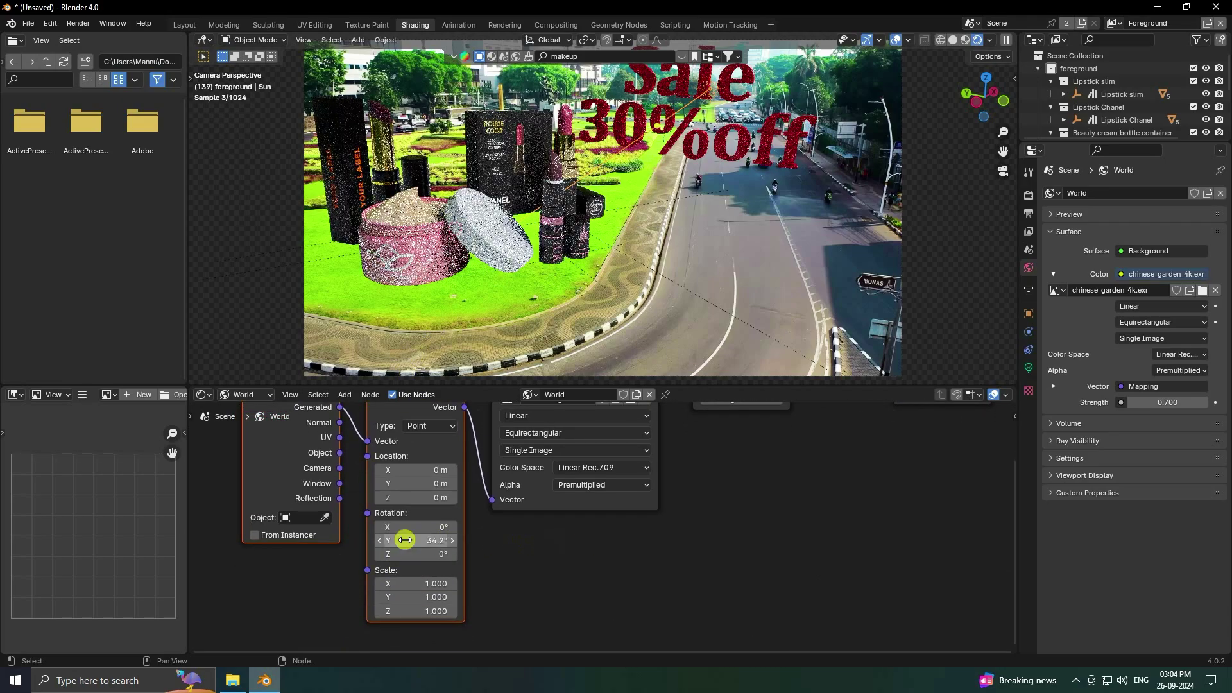
click(416, 541)
text(30)
key(Return)
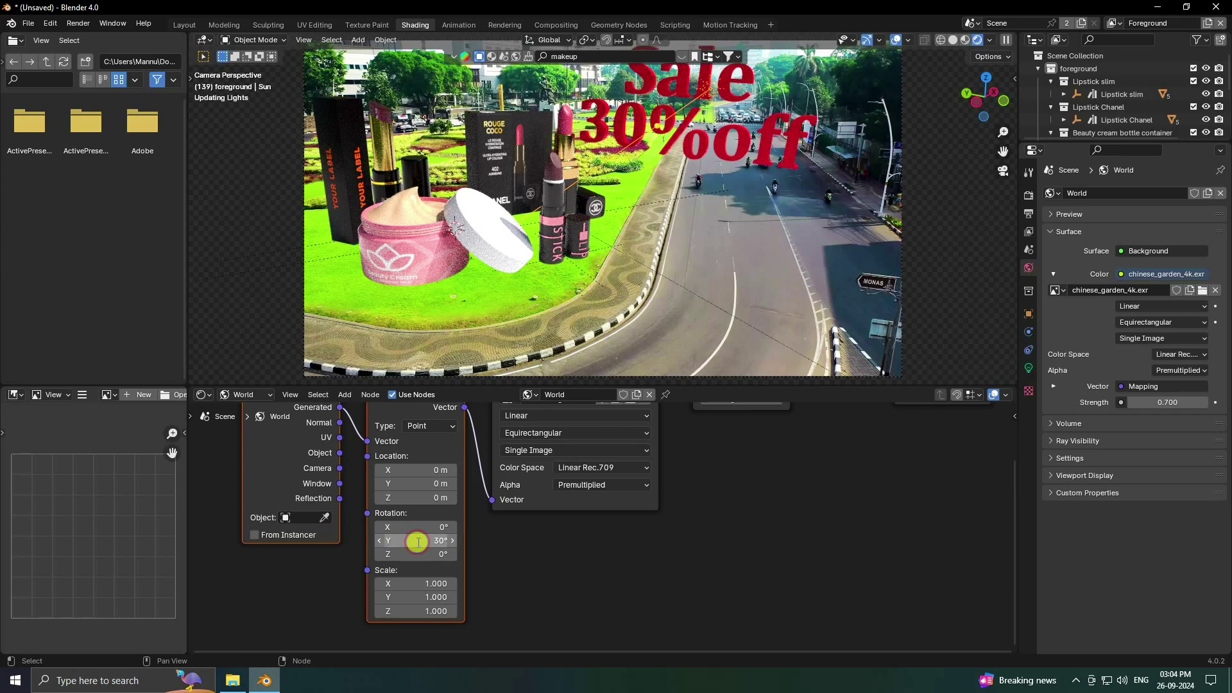
Return to the Layout workspace and render frame 139 again to check the rotated environment lighting.
click(184, 26)
click(78, 23)
click(90, 39)
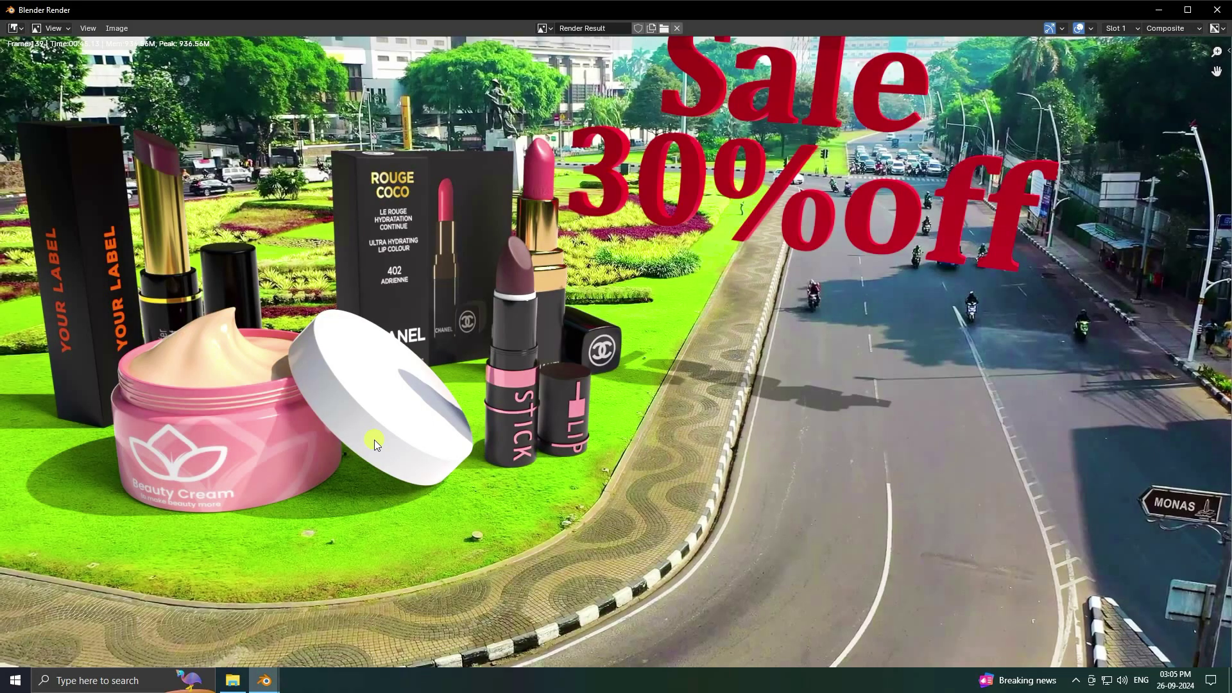
scroll(375, 440, down, 1)
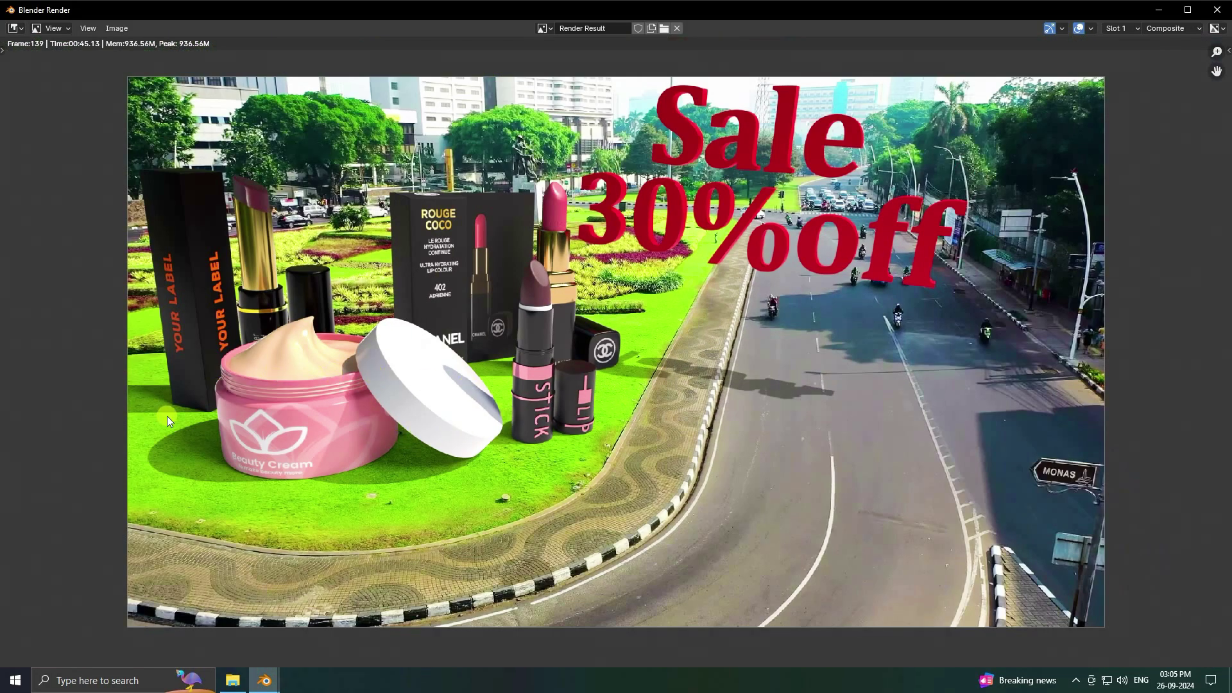
Inspect the rendered frame up close, close the render window, and set the scene's output frame rate to 29.97 fps.
scroll(167, 416, up, 1)
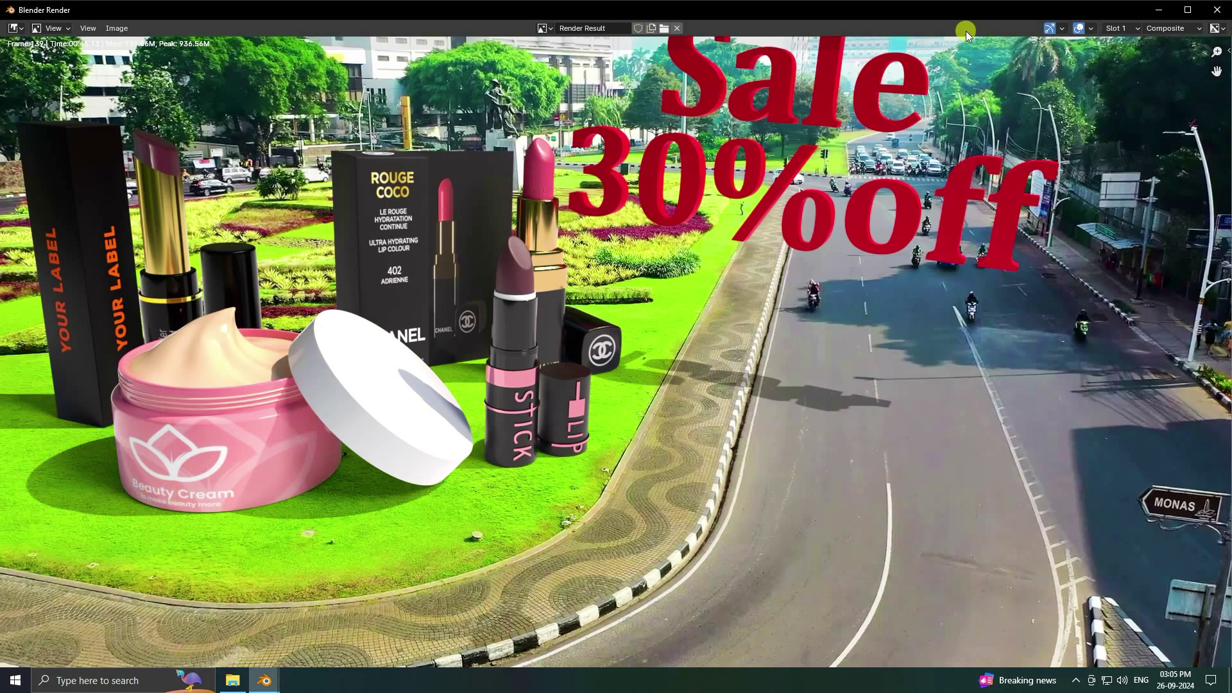
click(1218, 9)
click(1028, 284)
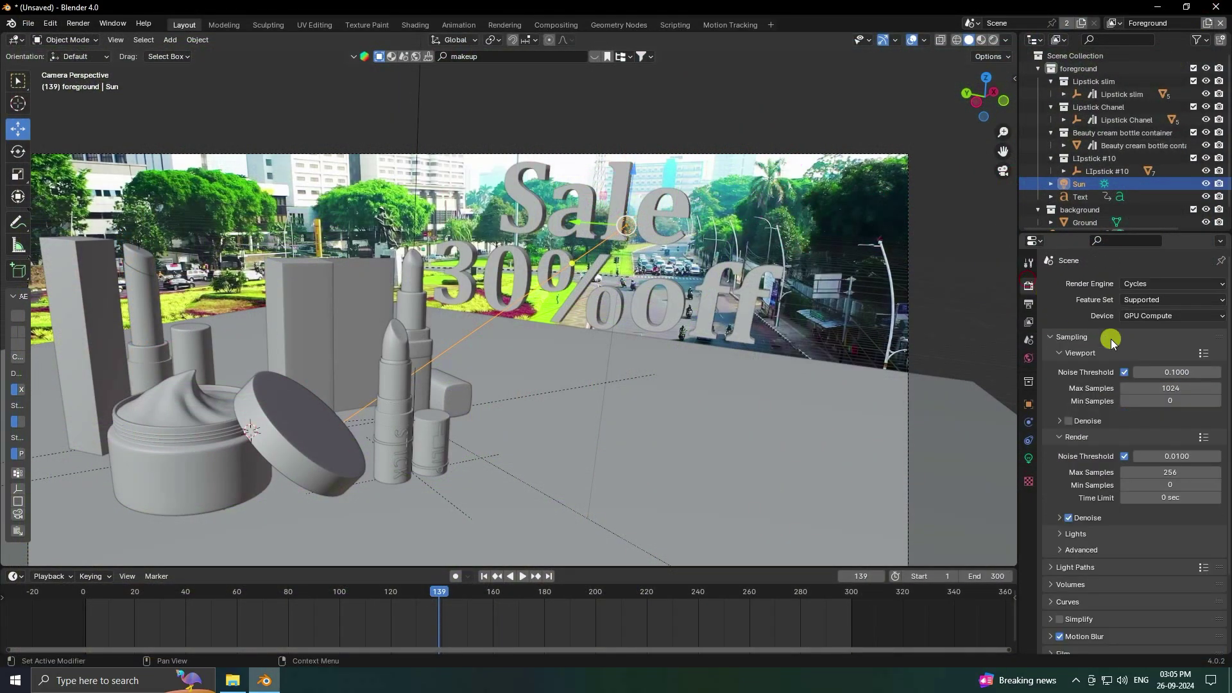
click(1028, 304)
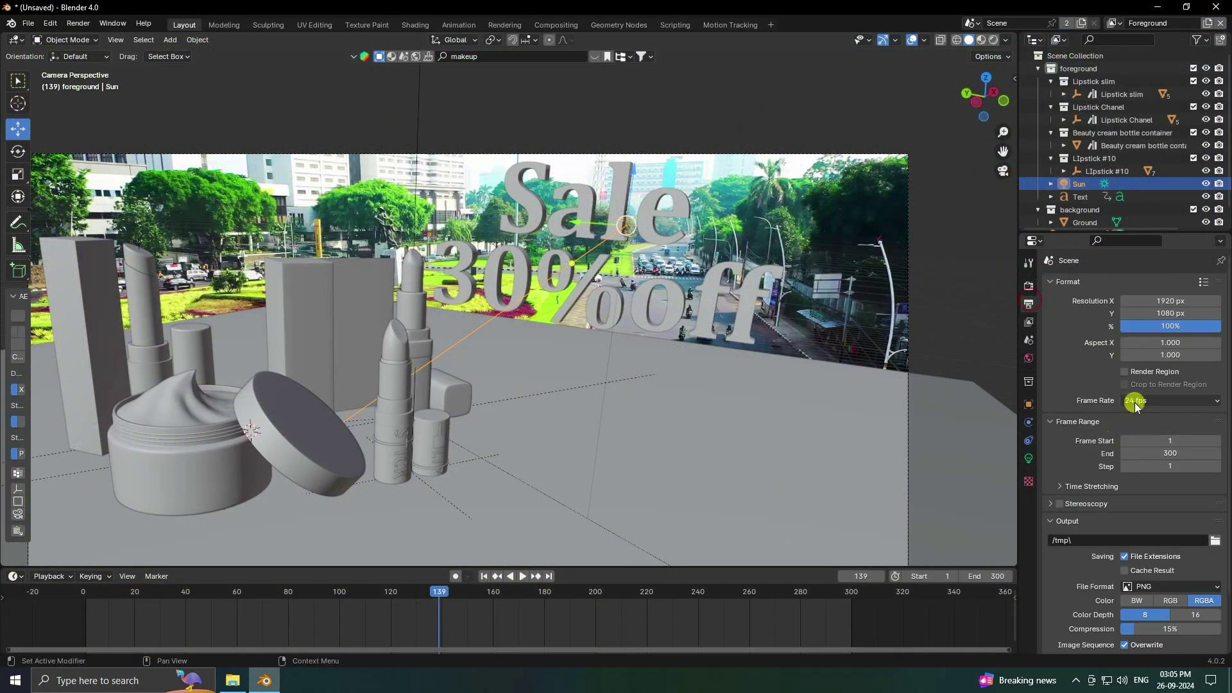
click(1133, 402)
click(1148, 452)
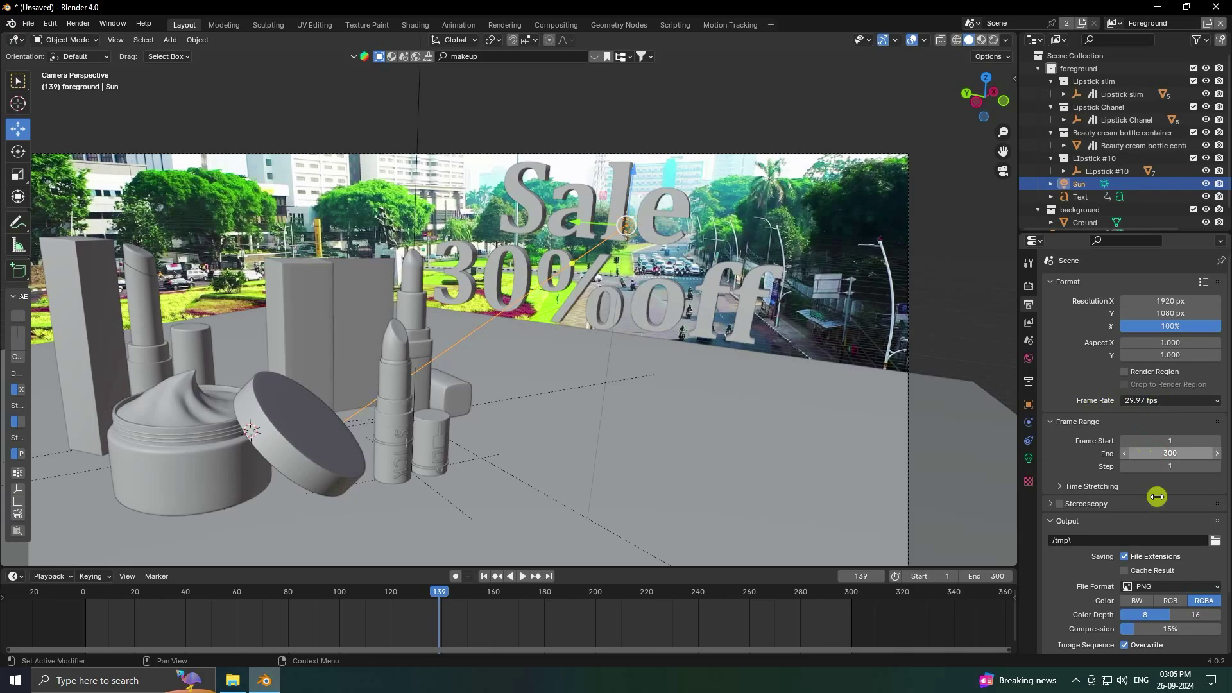
Set the output path to file name 1 inside a newly created "New Folder" on the Desktop, and start rendering the animation.
click(1215, 540)
click(319, 229)
right_click(718, 410)
click(678, 454)
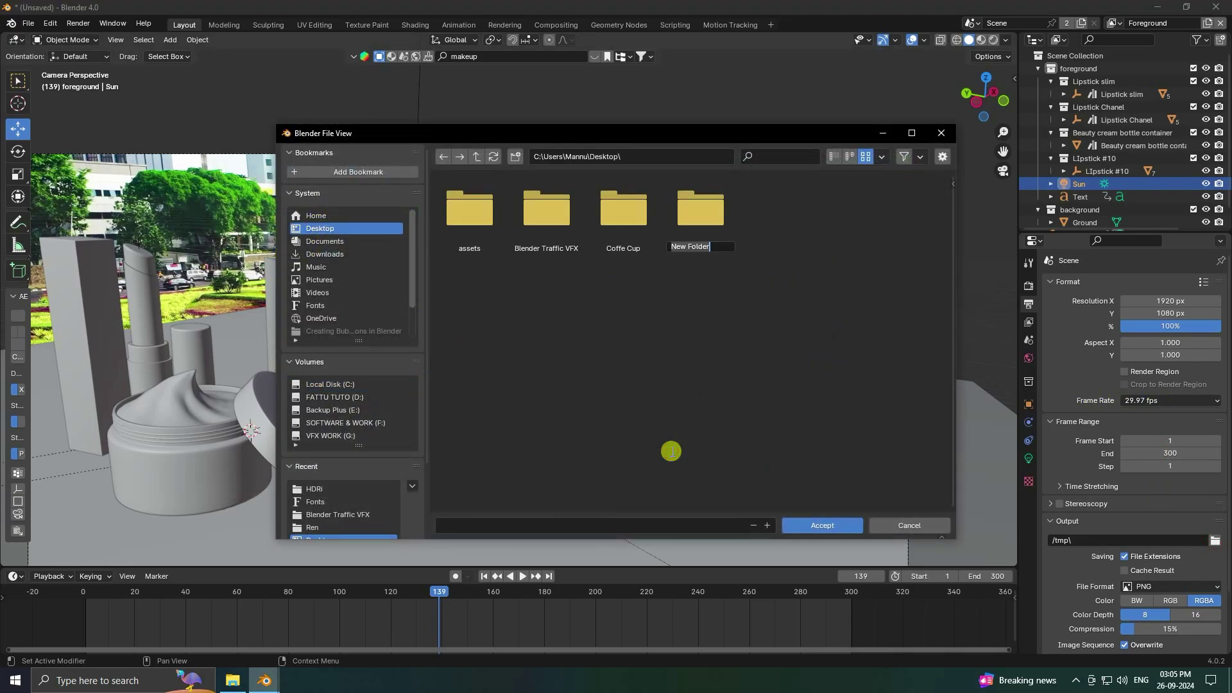
key(Return)
click(650, 526)
text(1)
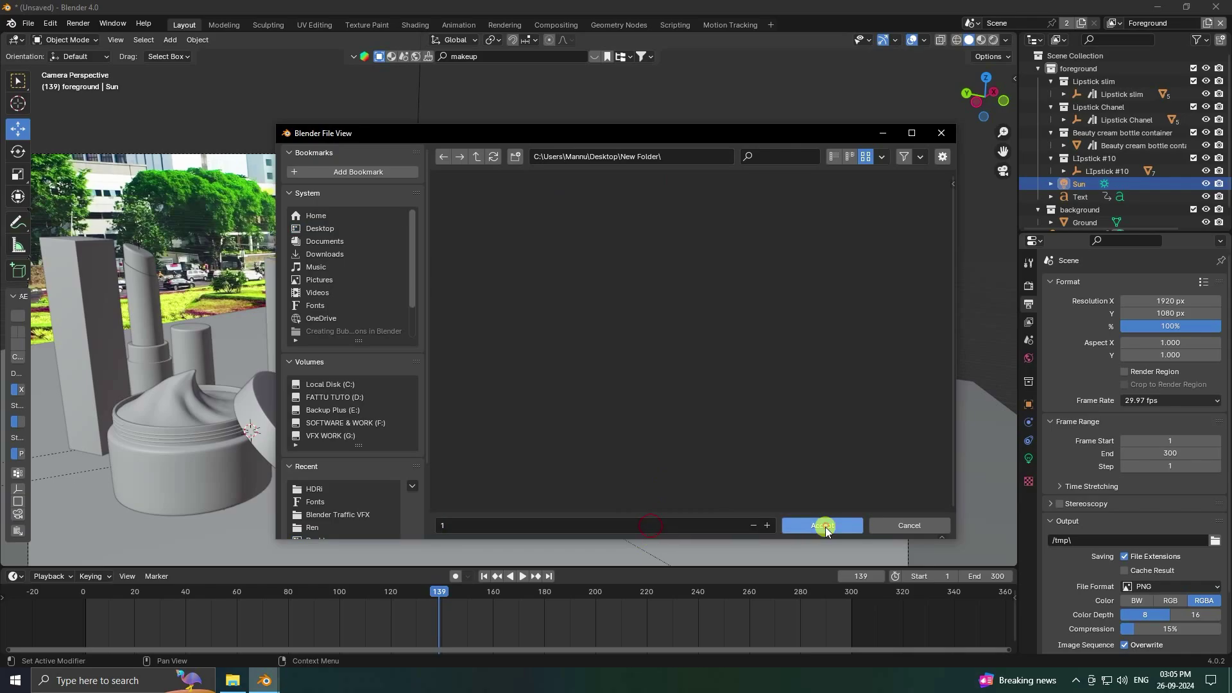
click(824, 526)
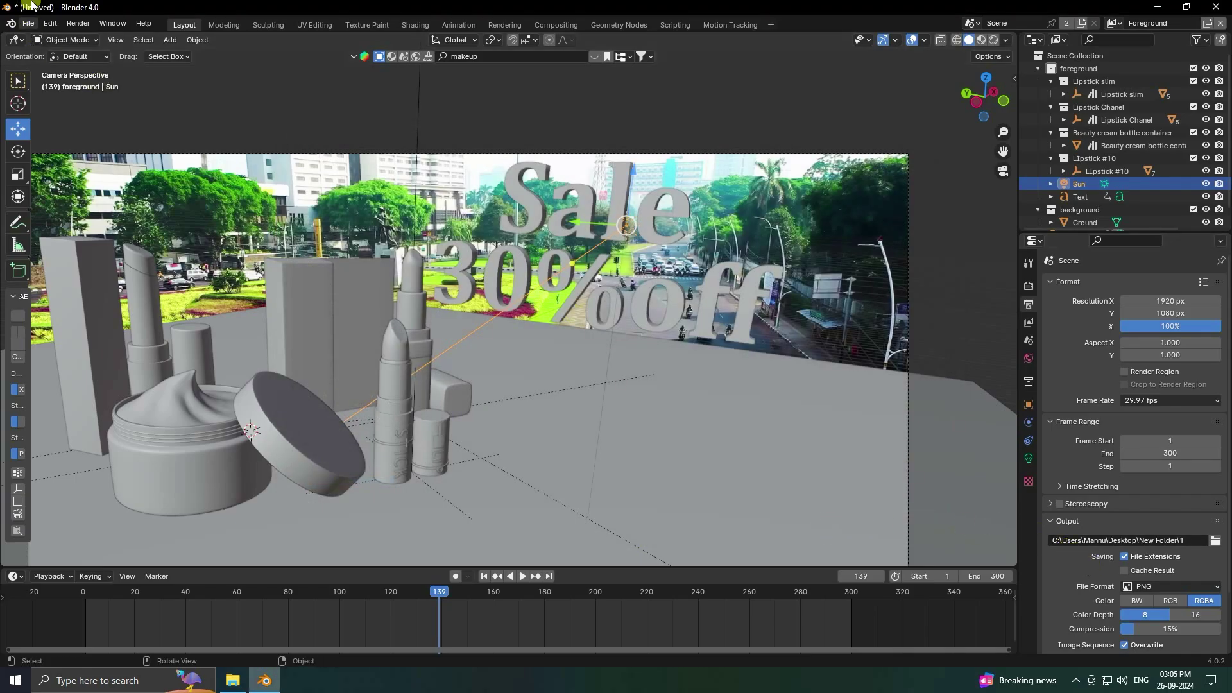
click(79, 24)
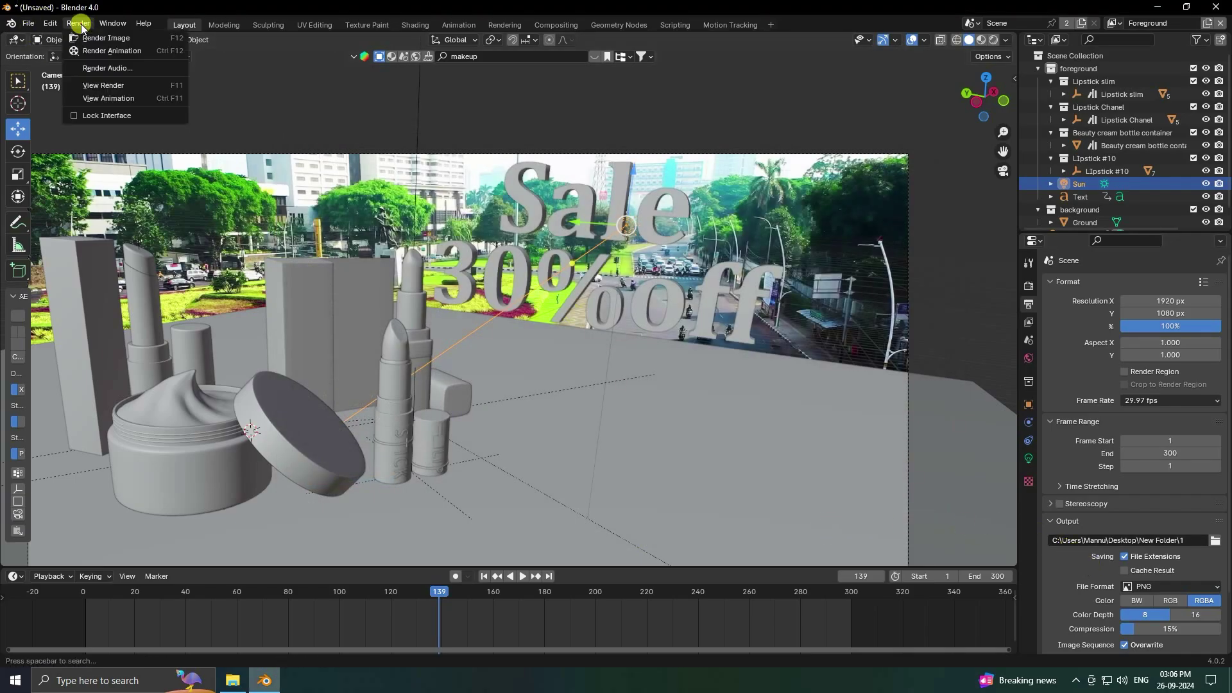
click(106, 49)
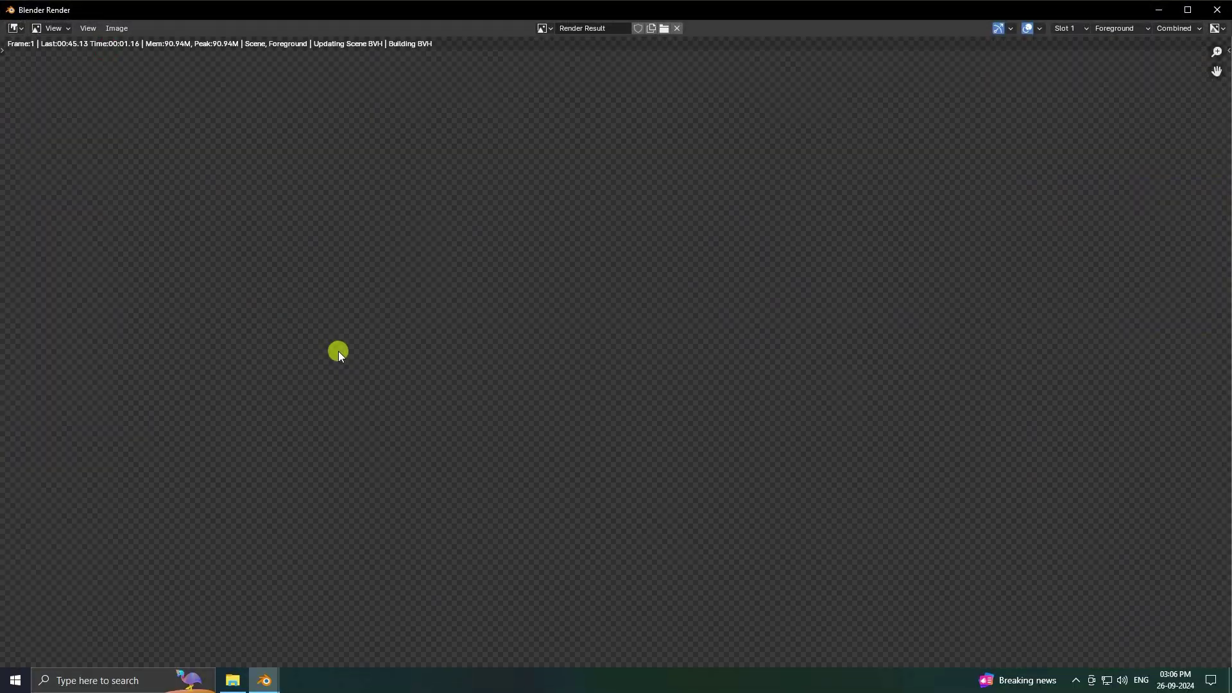